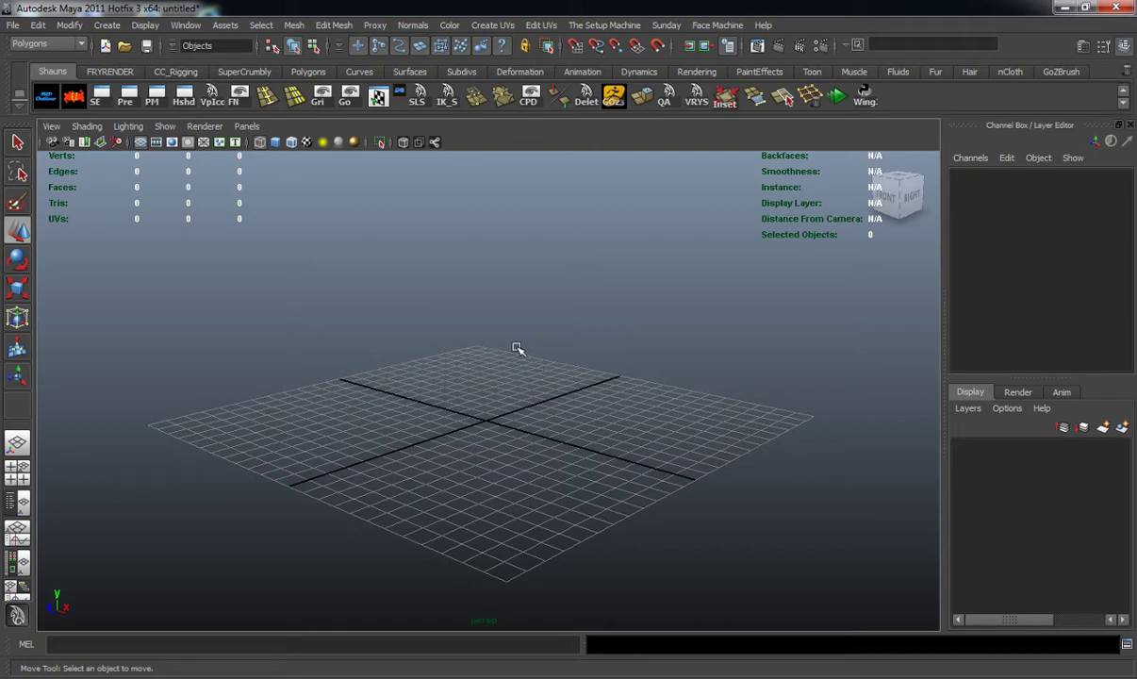
Step: Set the current project to the Grey Presentations folder on the Desktop
left_click_drag(514, 348, 500, 338, "alt")
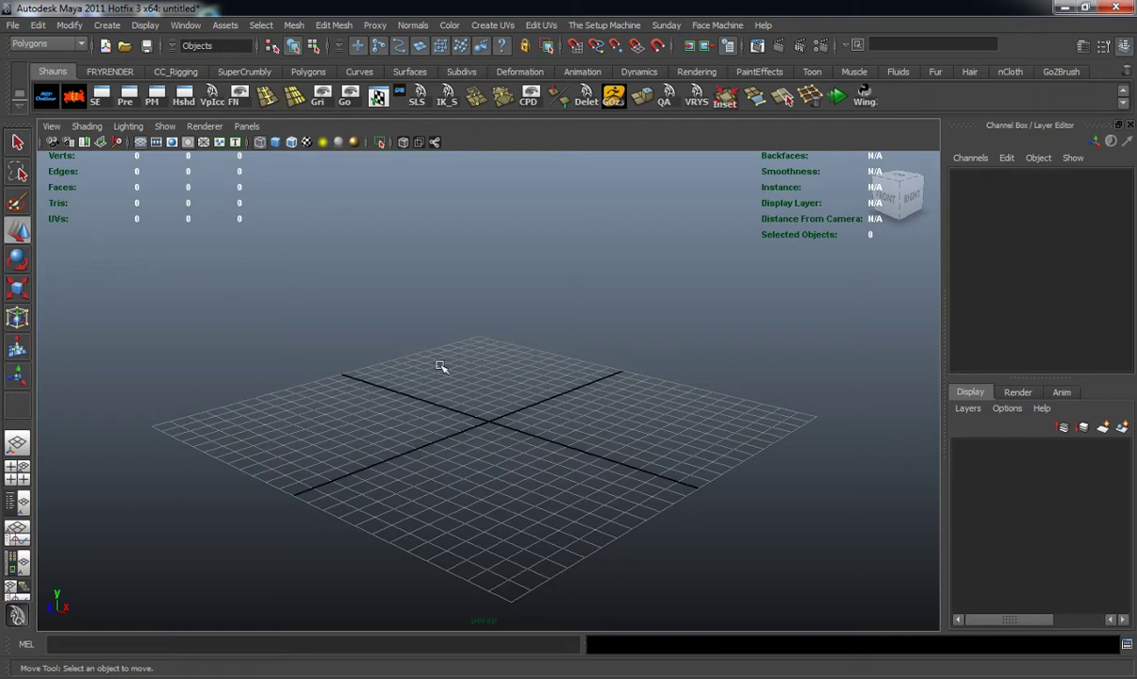
left_click(13, 24)
mouse_move(85, 326)
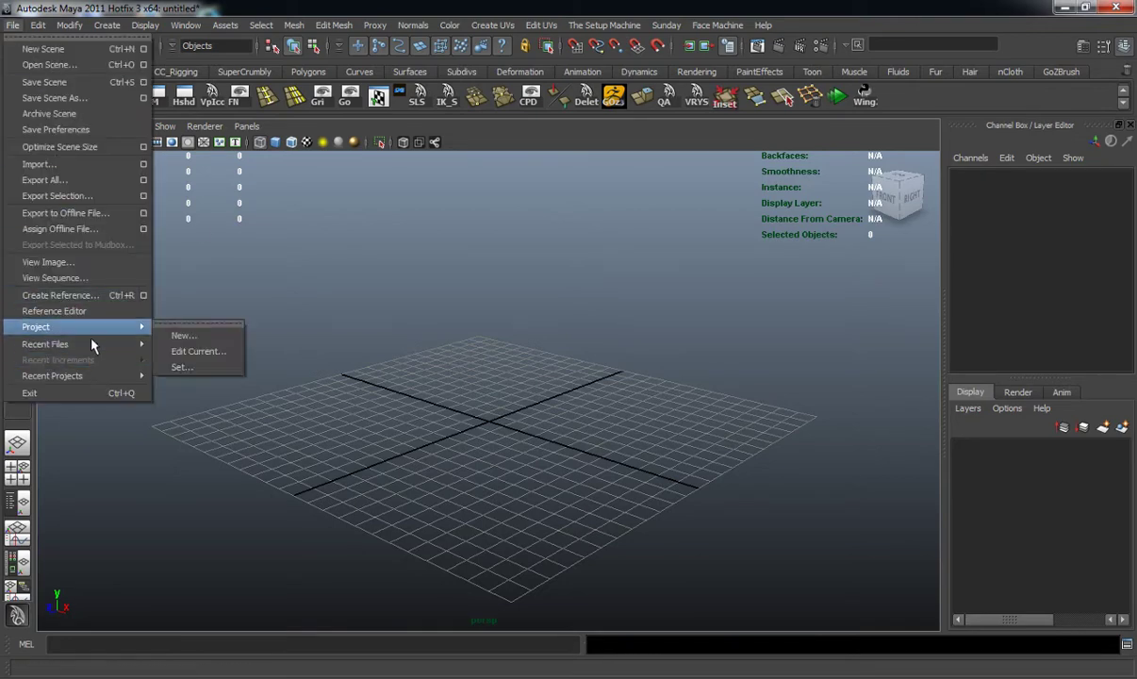
left_click(200, 368)
left_click(119, 130)
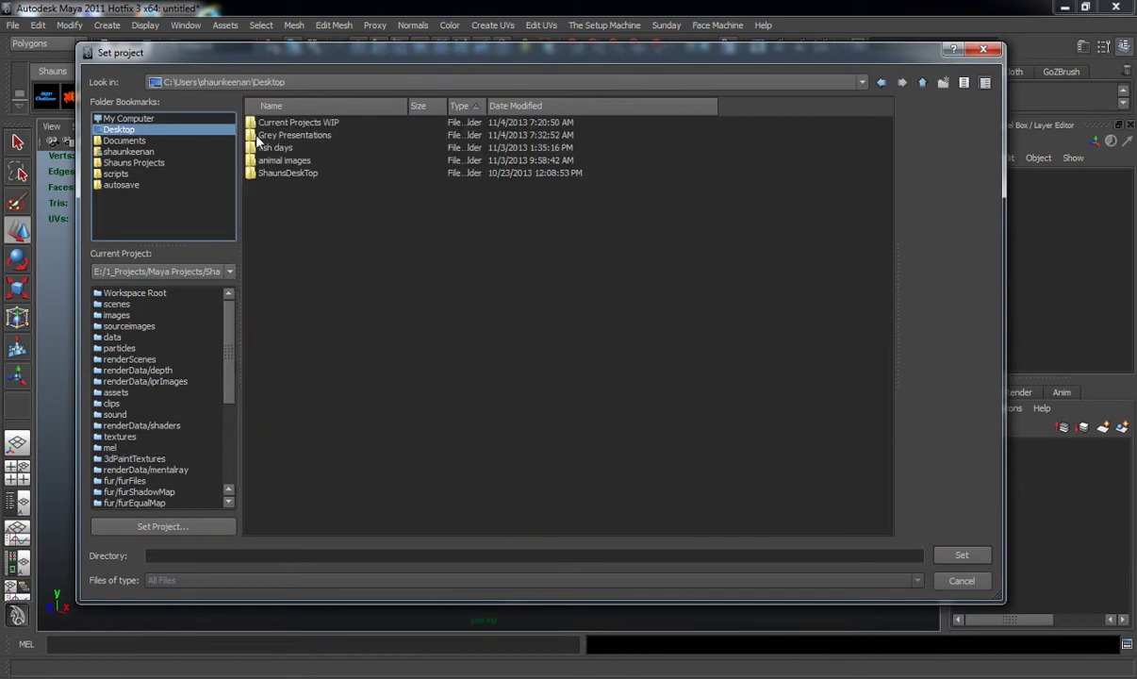
left_click(292, 136)
left_click(962, 555)
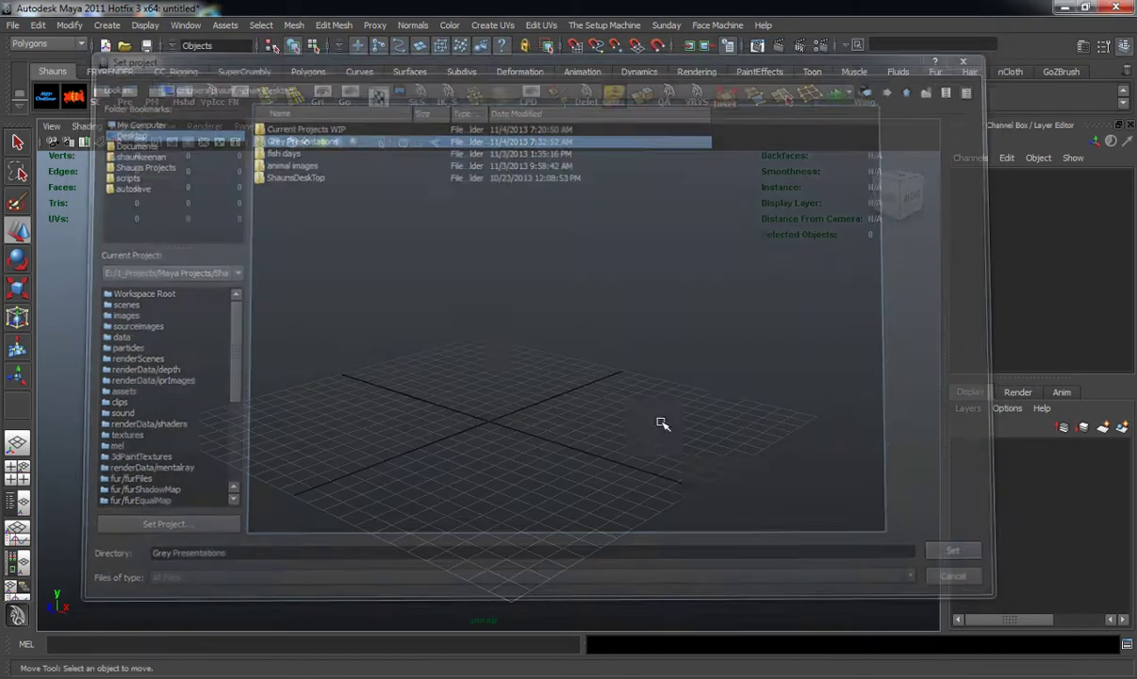
Step: Import Backround.obj from the project's scenes folder and select the imported backdrop mesh
middle_click_drag(430, 264, 418, 284, "alt")
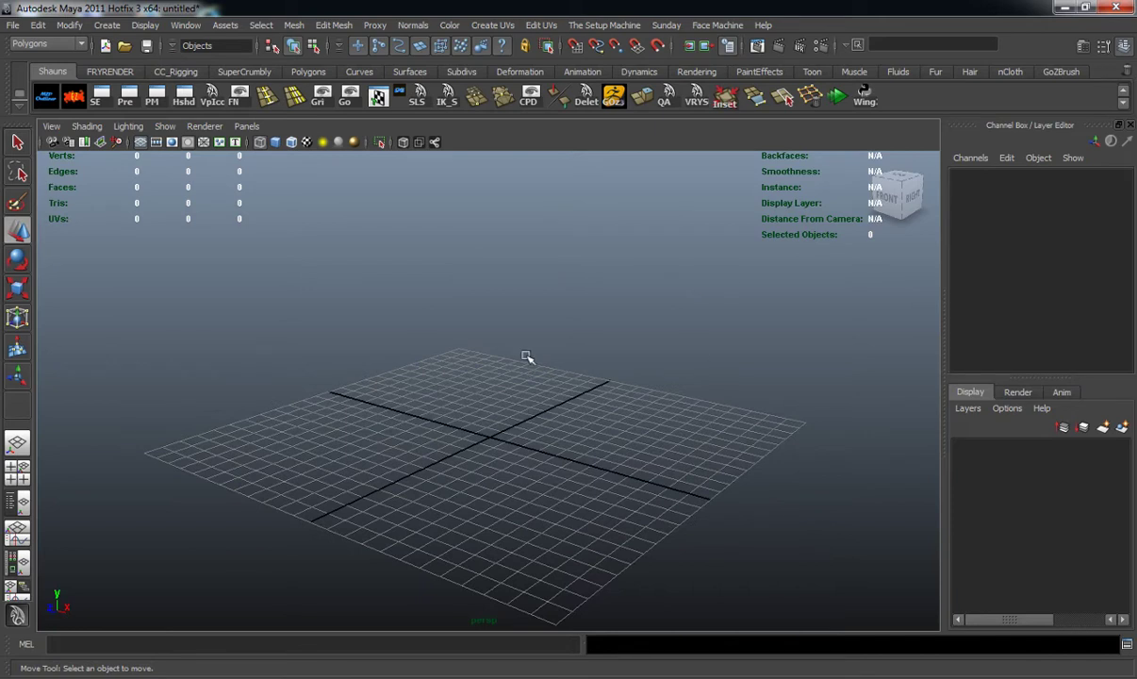
left_click_drag(526, 356, 477, 354, "alt")
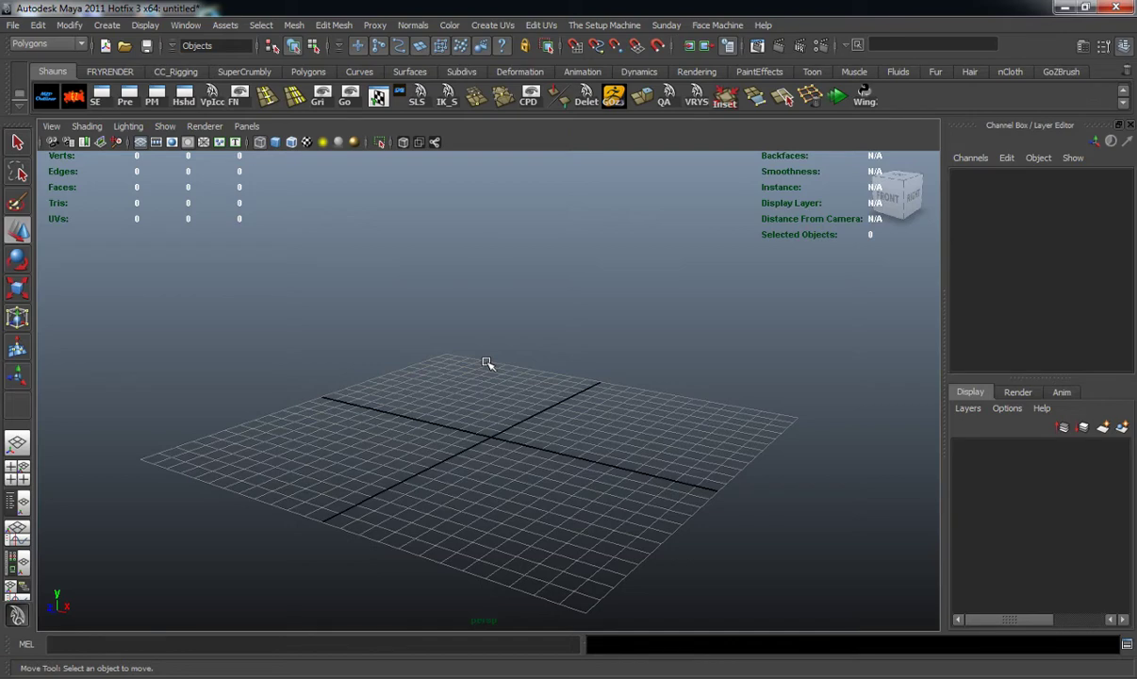
left_click(13, 25)
left_click(40, 164)
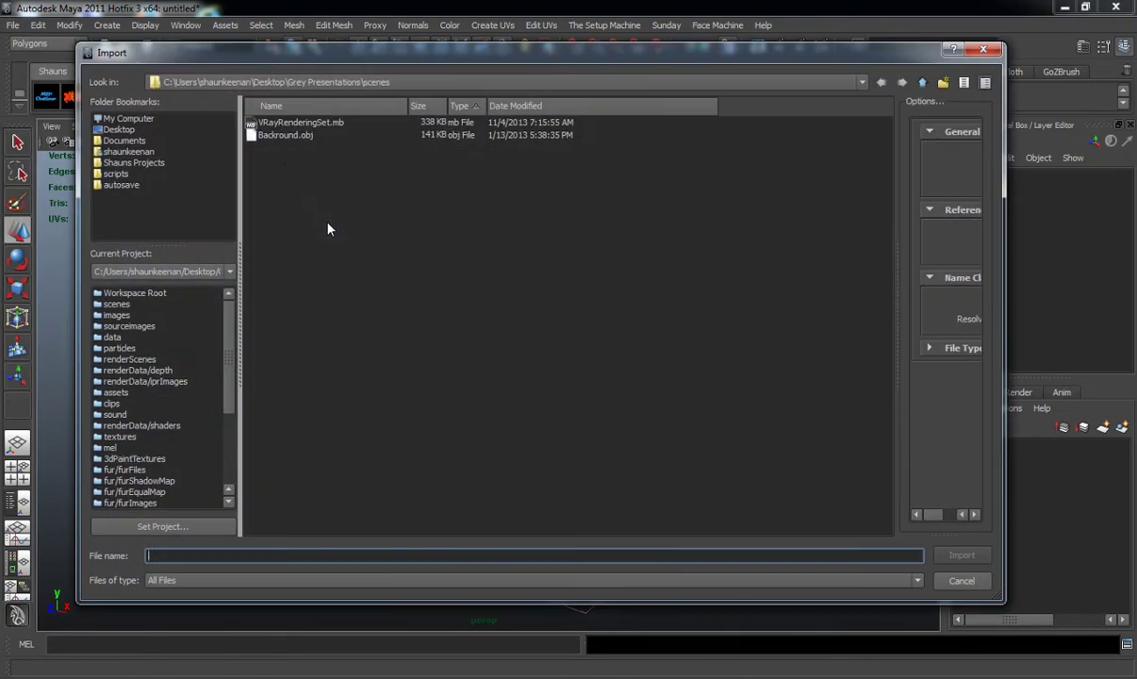
double_click(281, 136)
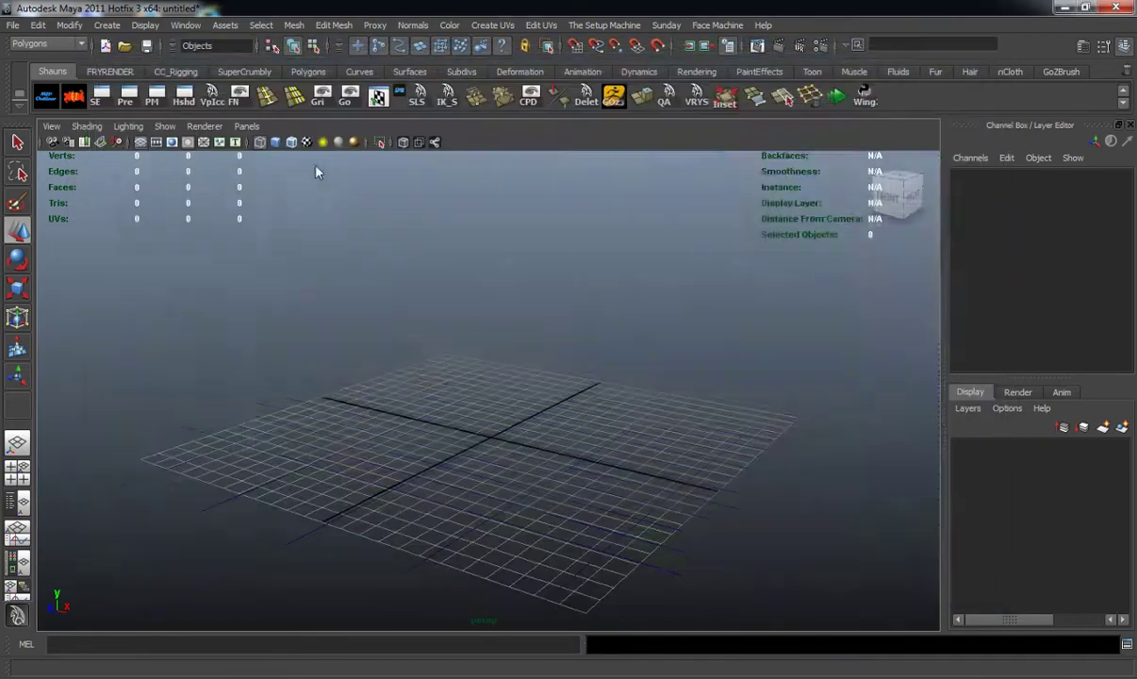
left_click_drag(637, 330, 624, 360, "alt")
middle_click_drag(624, 360, 557, 367, "alt")
scroll(557, 368, "up", 6)
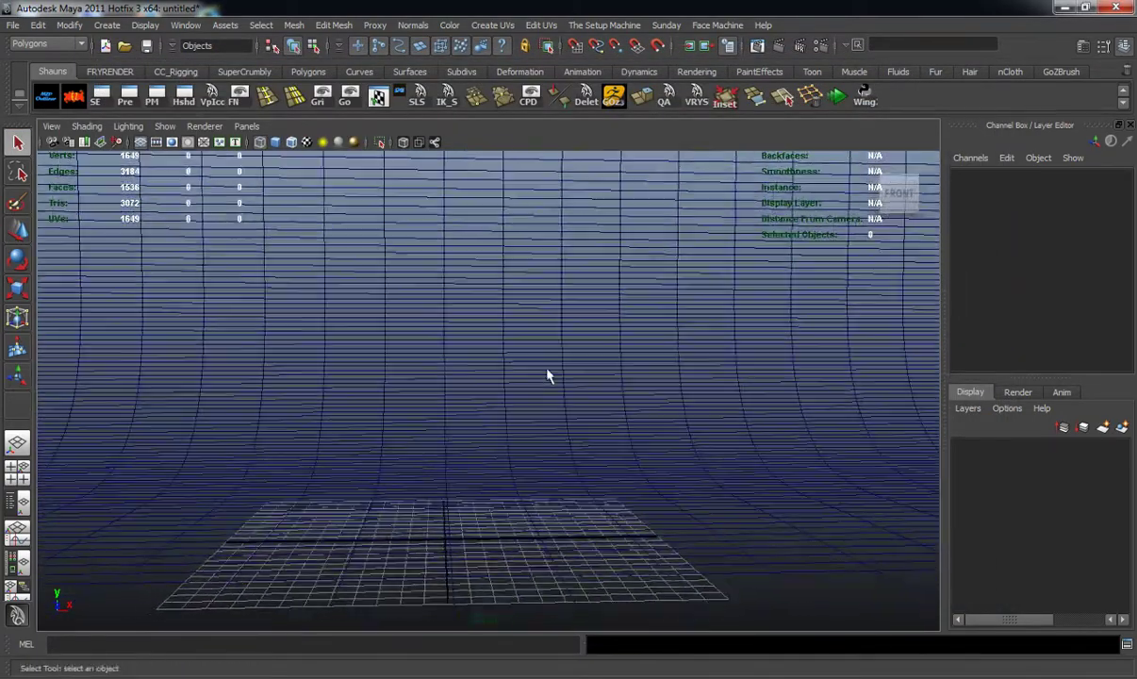
left_click(546, 387)
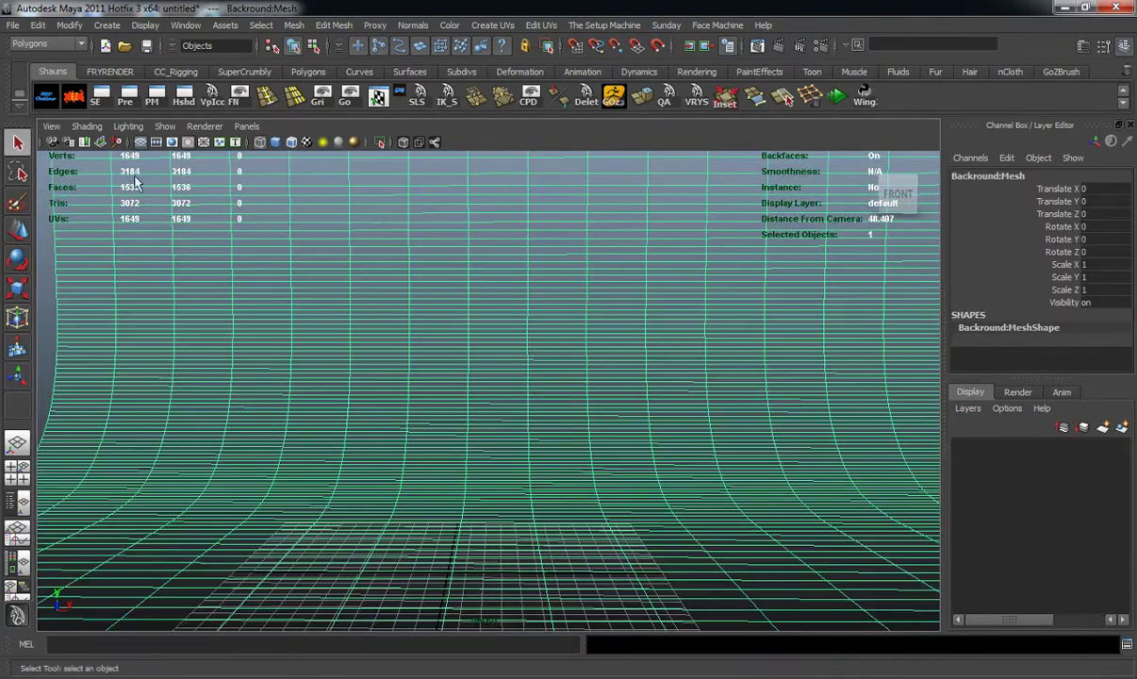
Step: Import the scarecrow model scareman.mb from the Desktop into the scene
left_click(13, 25)
left_click(39, 164)
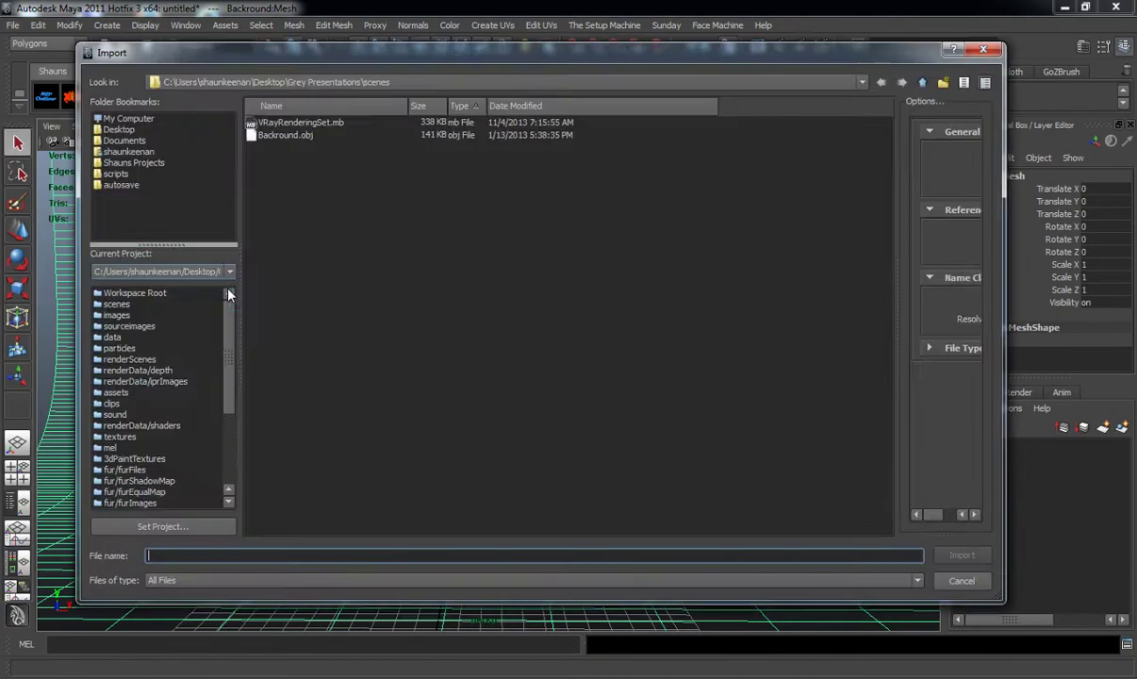
left_click(119, 129)
double_click(294, 453)
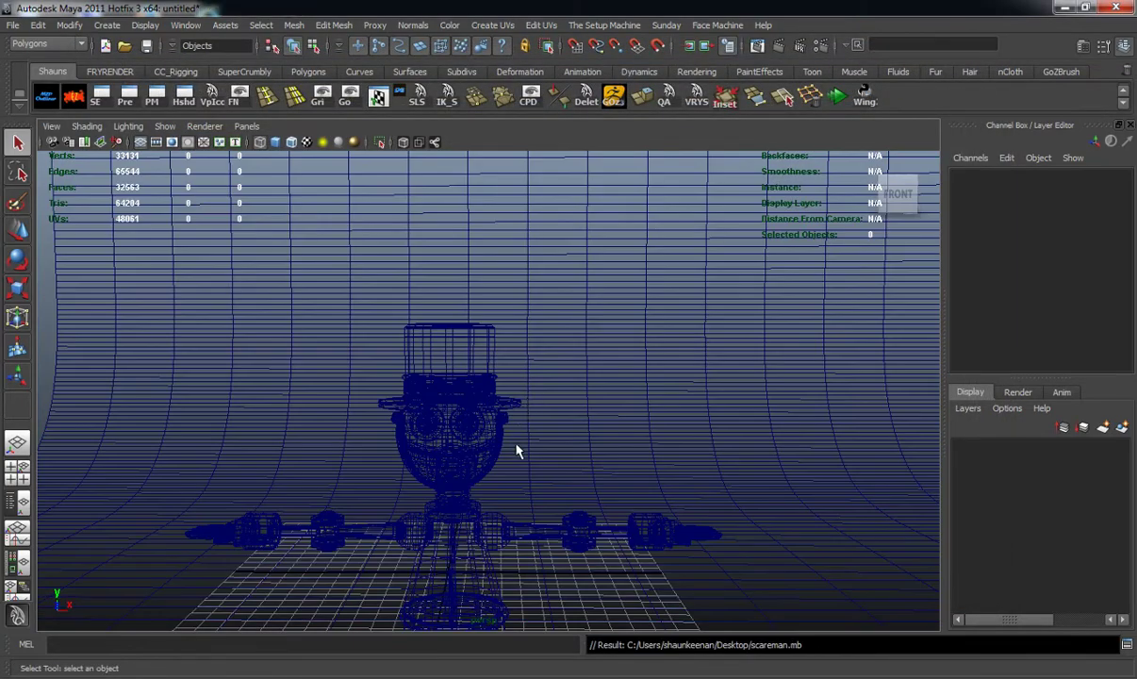
Step: Widen the backdrop mesh by scaling it along X to about 1.243, then deselect it
middle_click_drag(516, 452, 446, 431, "alt")
key("r")
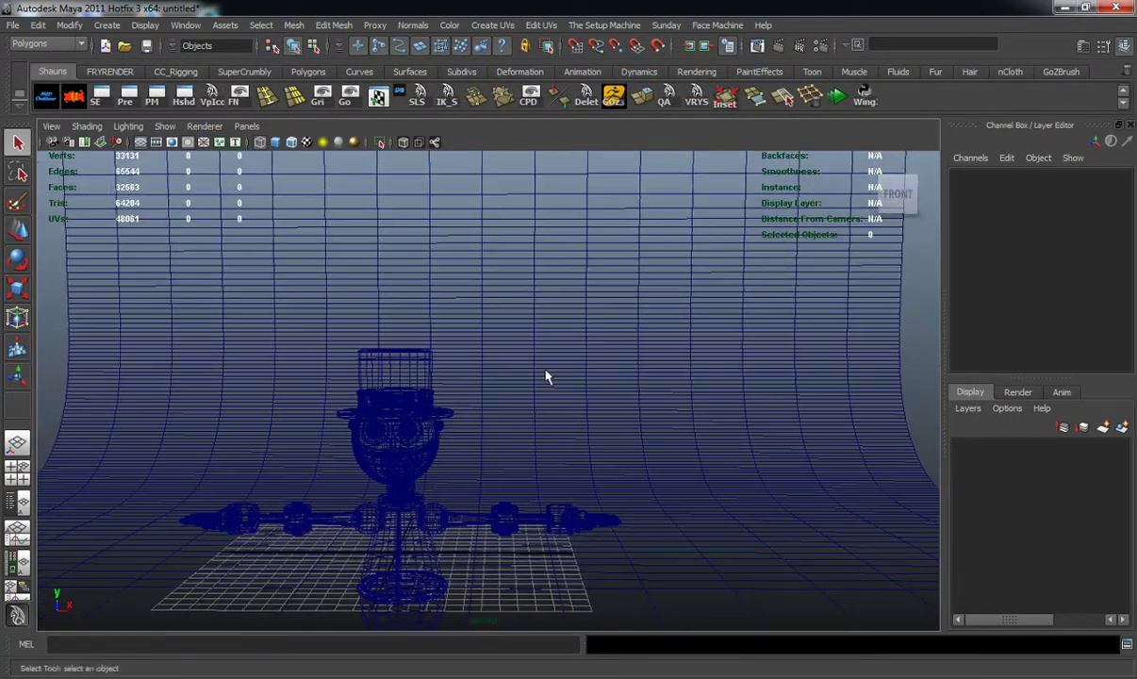
left_click(546, 375)
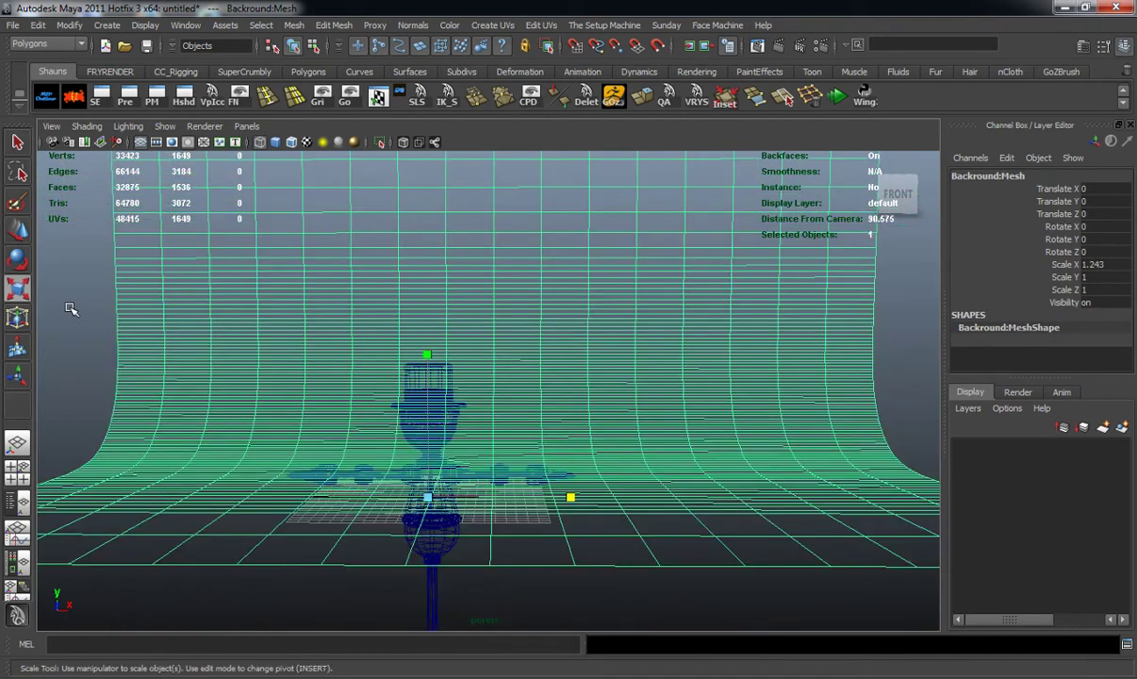
left_click(71, 309)
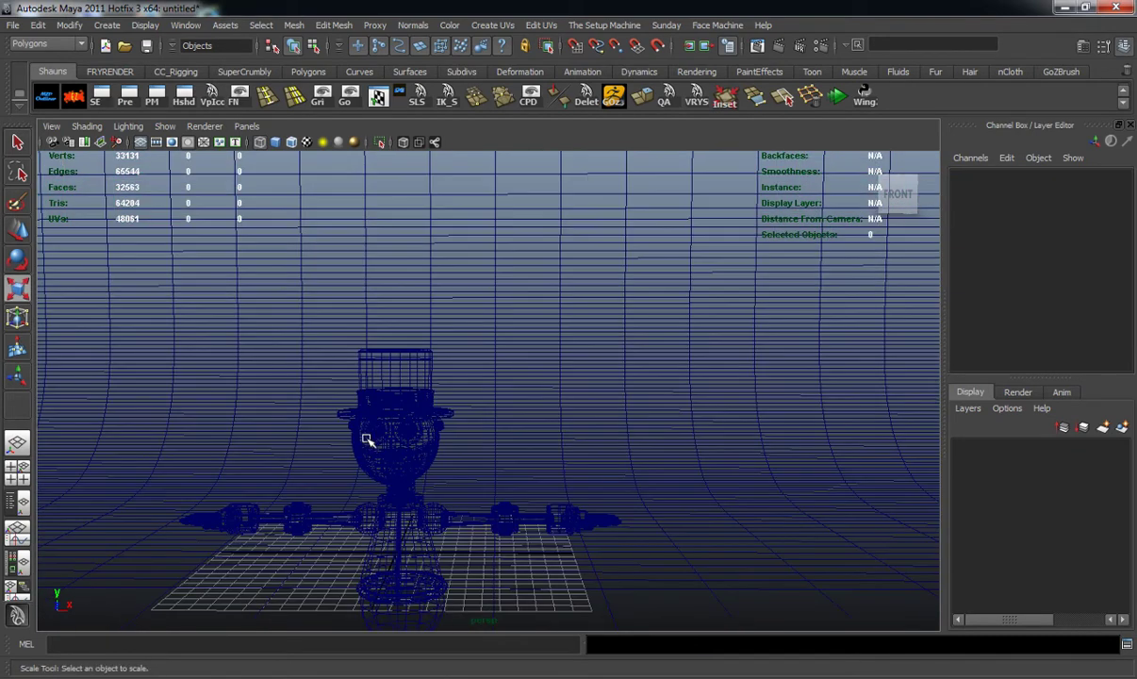
Step: Raise the whole scarecrow so its pole stands on the backdrop floor, and display the viewport shaded
left_click(368, 441)
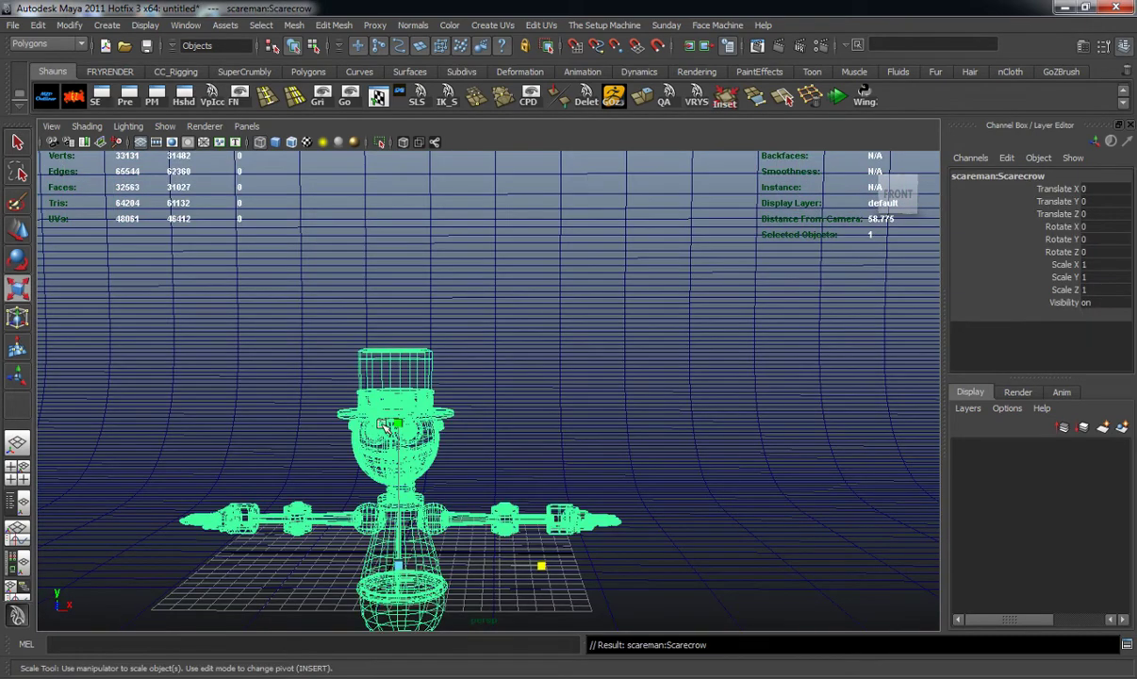
key("ctrl+1")
key("w")
left_click_drag(388, 439, 379, 200)
middle_click_drag(517, 246, 605, 337, "alt")
left_click(279, 138)
Step: Stretch the backdrop mesh further along X to a scale of about 1.43
left_click(610, 315)
key("r")
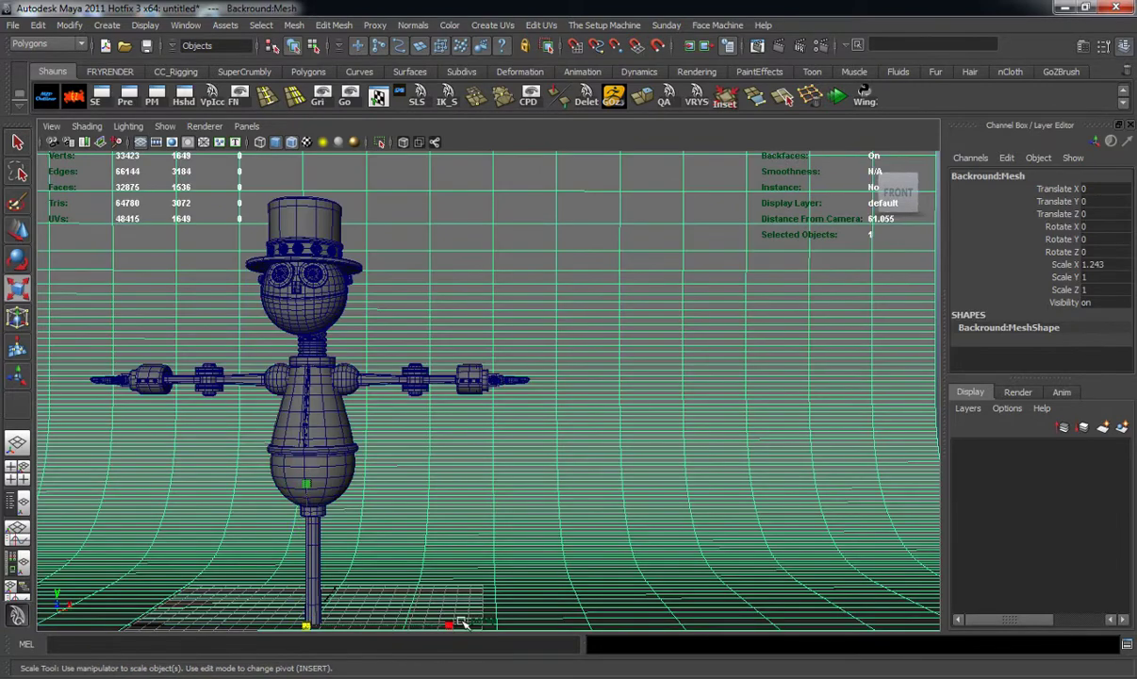
left_click_drag(451, 626, 493, 598)
middle_click_drag(614, 425, 599, 422, "alt")
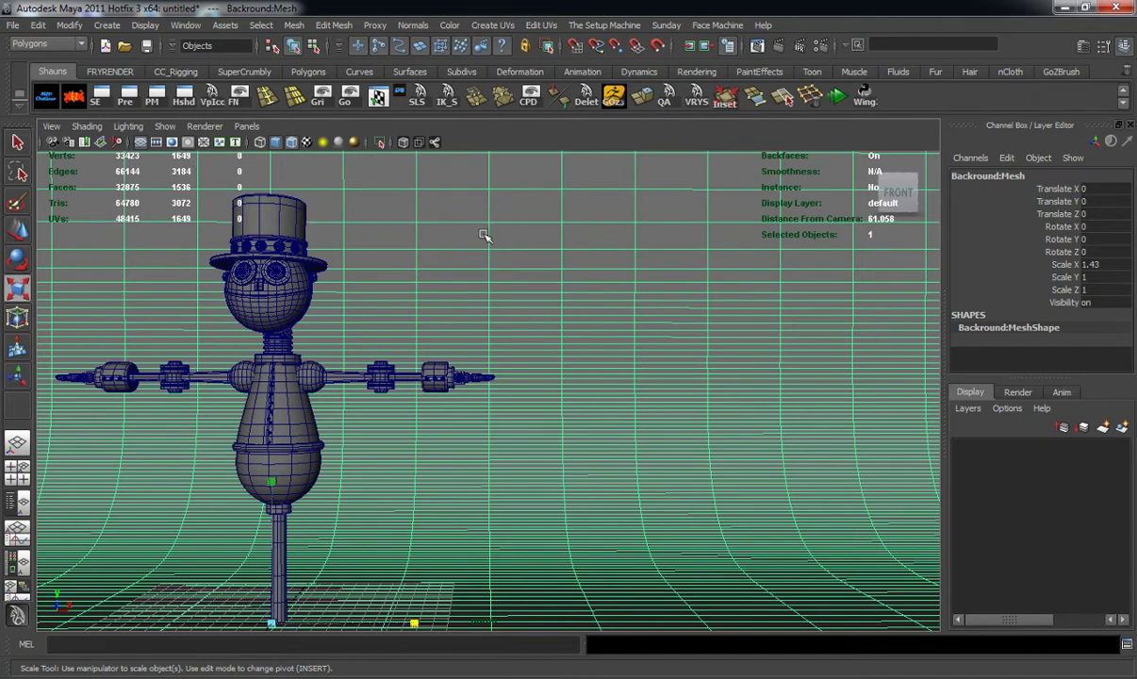
Step: Open the render settings and set the renderer to V-Ray
left_click(820, 45)
left_click_drag(593, 121, 402, 84)
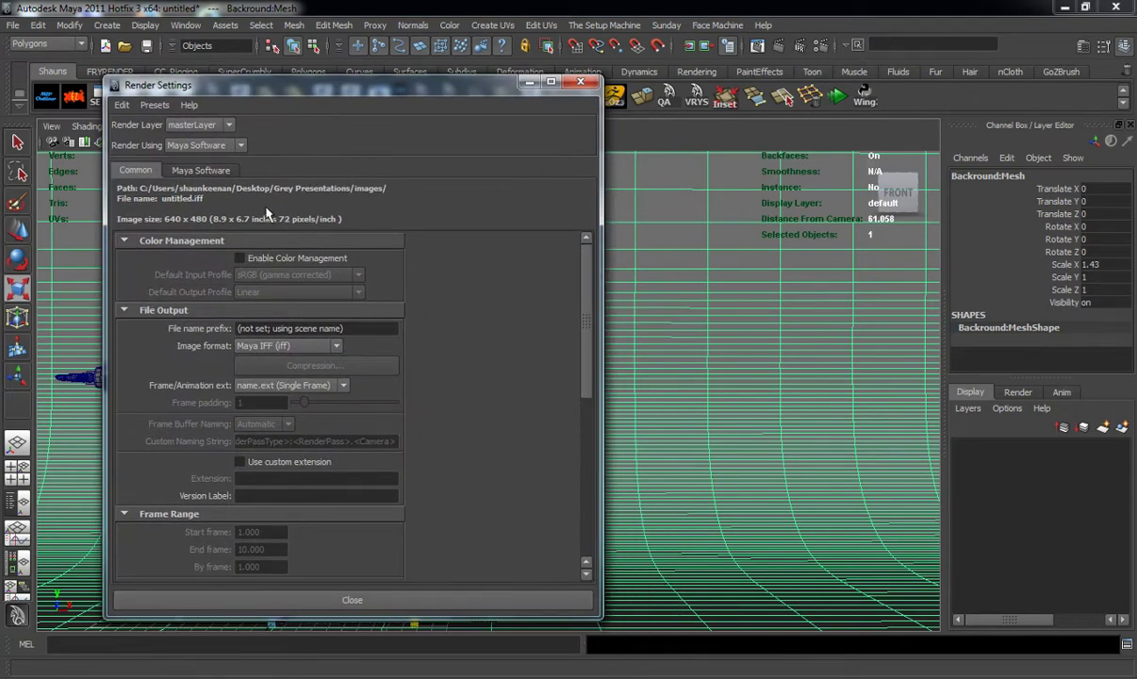
left_click(226, 147)
left_click(213, 182)
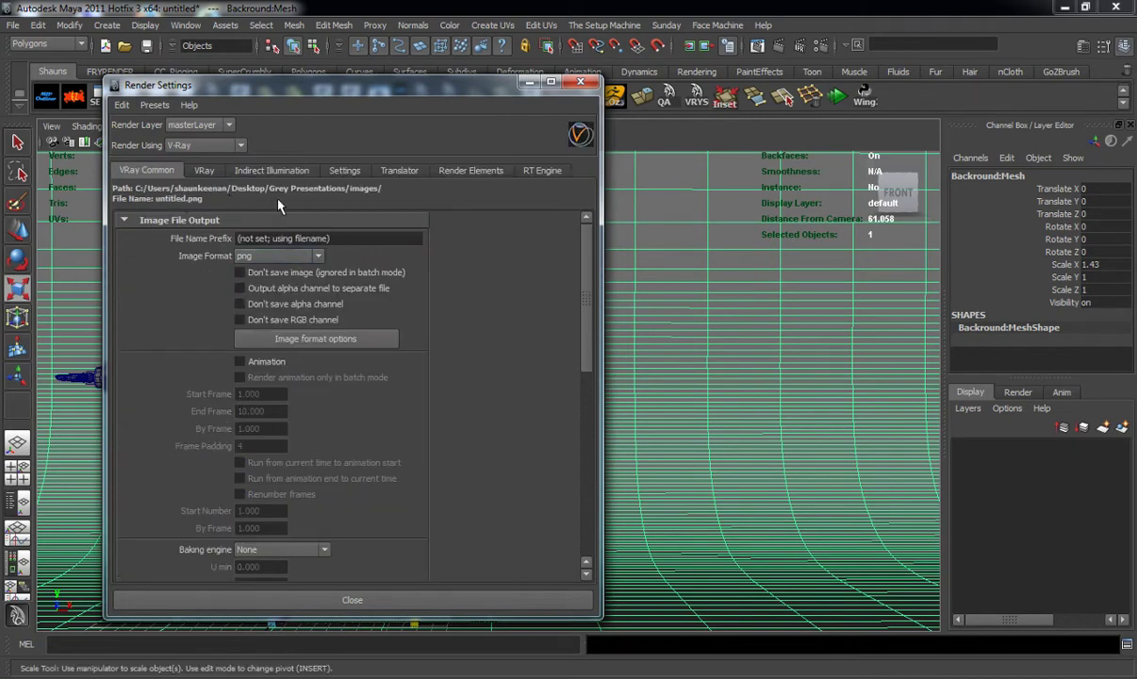
Step: Enable GI in the V-Ray indirect illumination settings and collapse its section
left_click(265, 171)
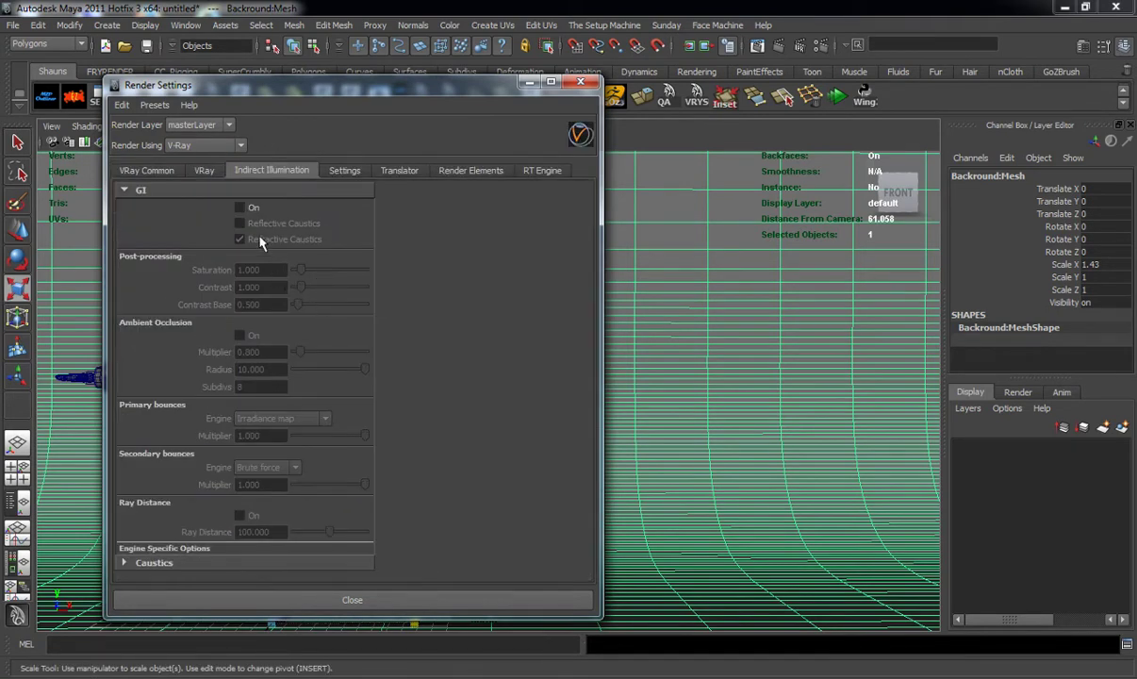
left_click(239, 207)
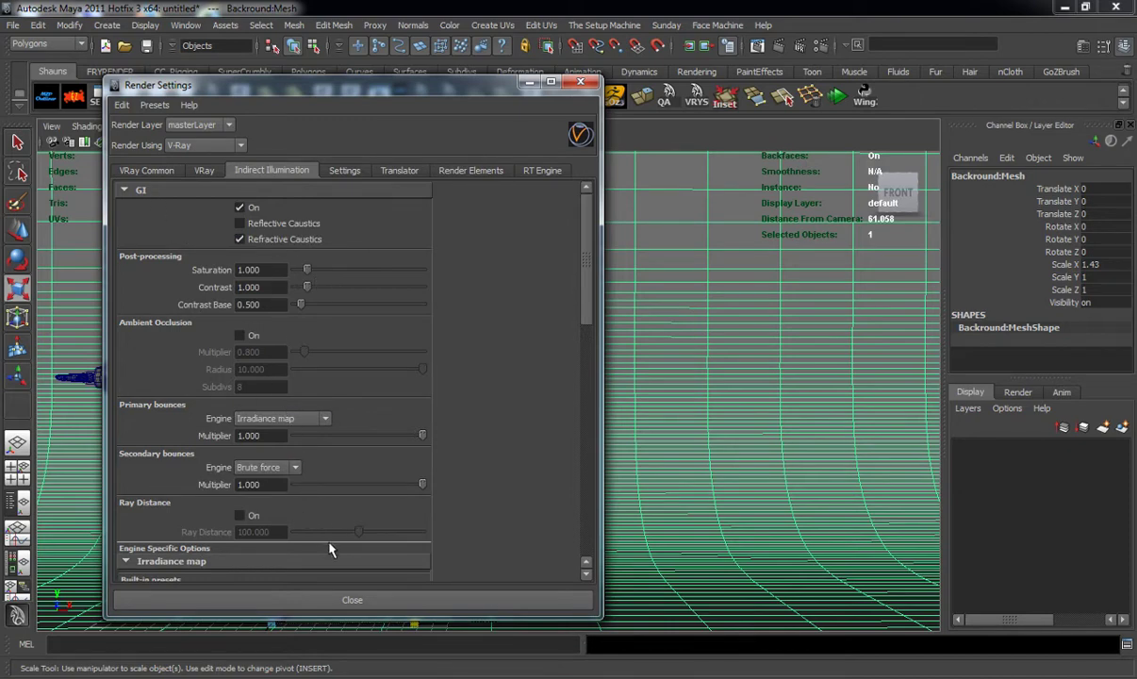
left_click(185, 188)
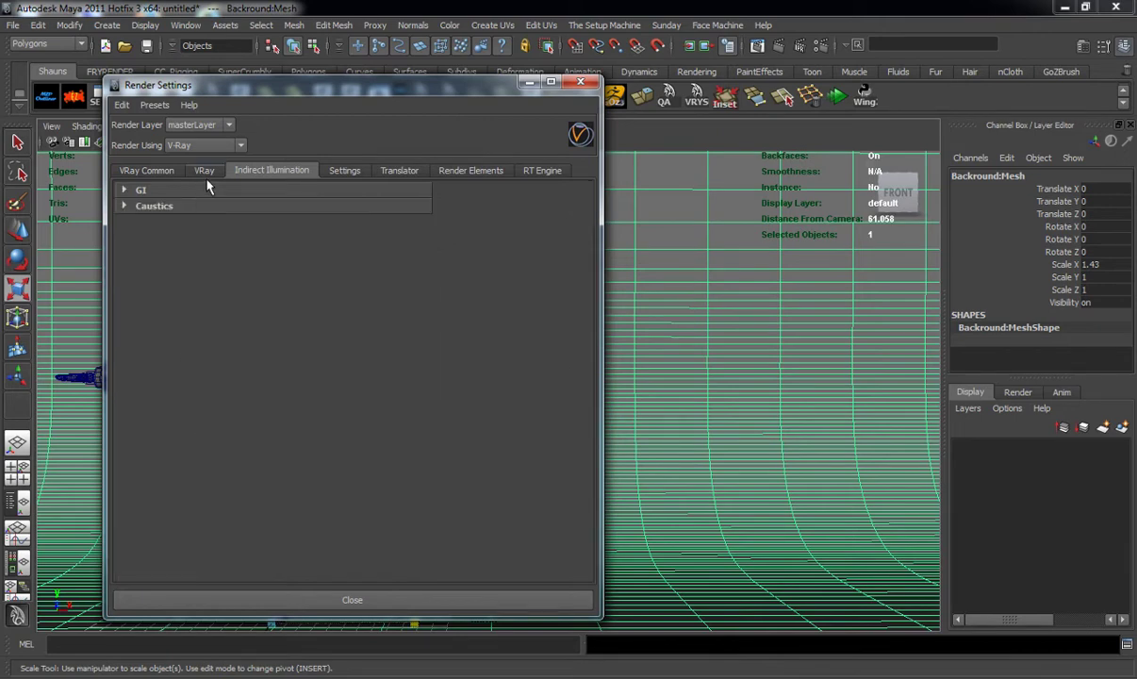
Step: Enable Override Environment in the V-Ray environment settings and lighten the background texture to dark grey
left_click(206, 171)
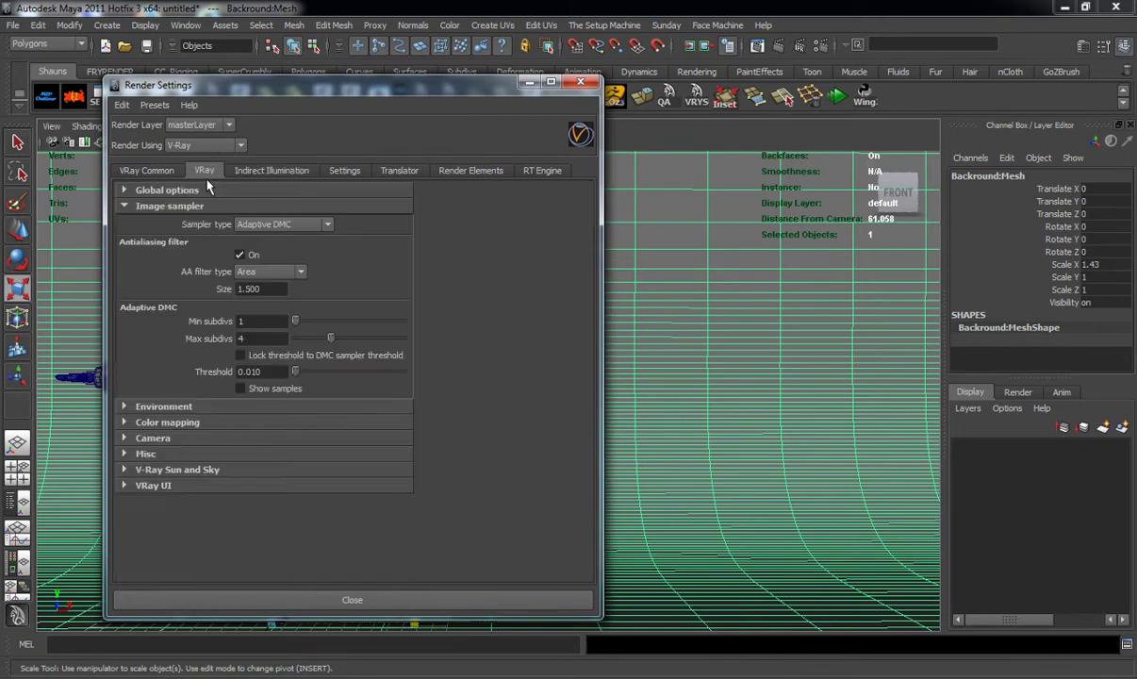
left_click(175, 407)
left_click_drag(585, 349, 591, 444)
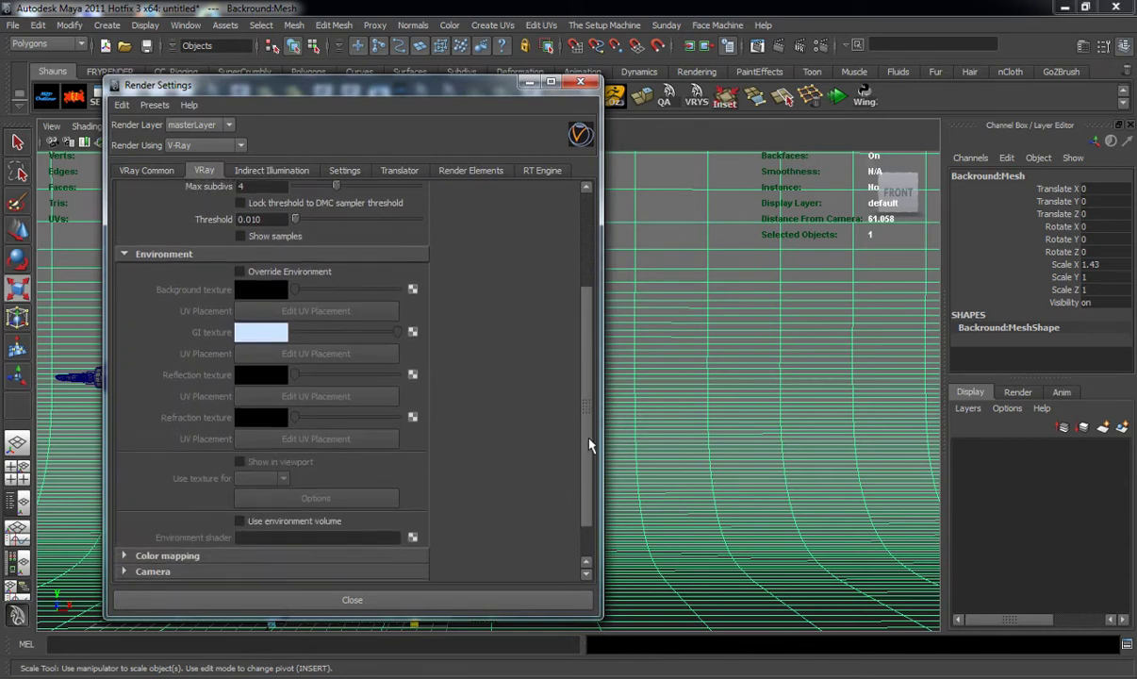
left_click(248, 279)
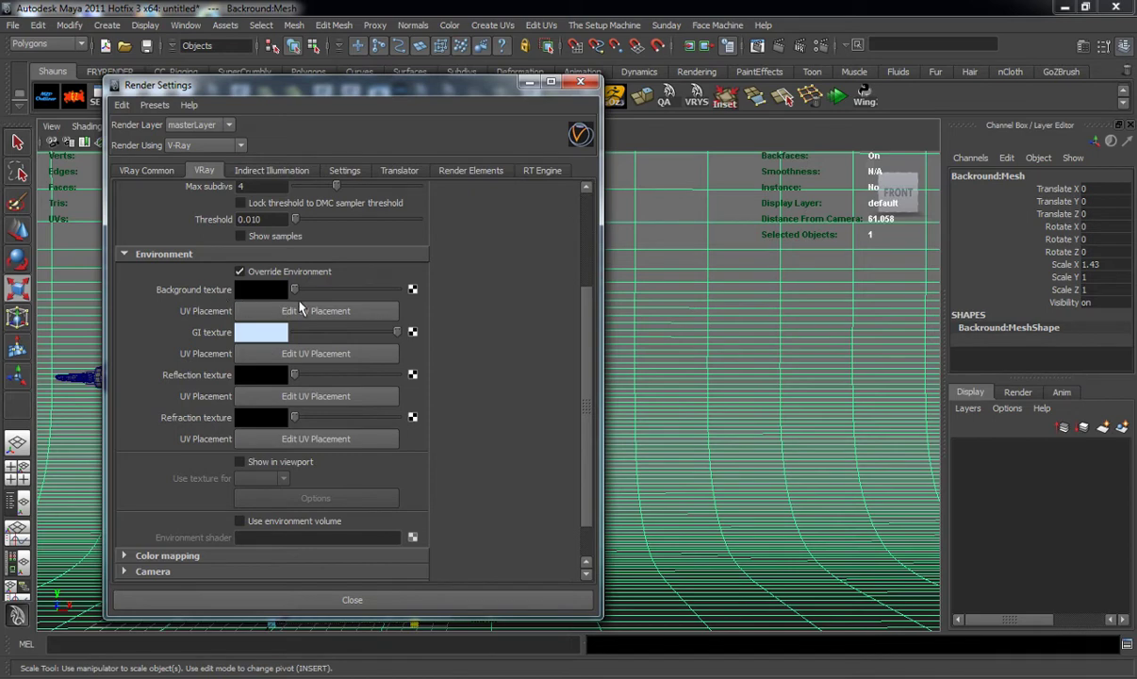
left_click_drag(292, 287, 332, 303)
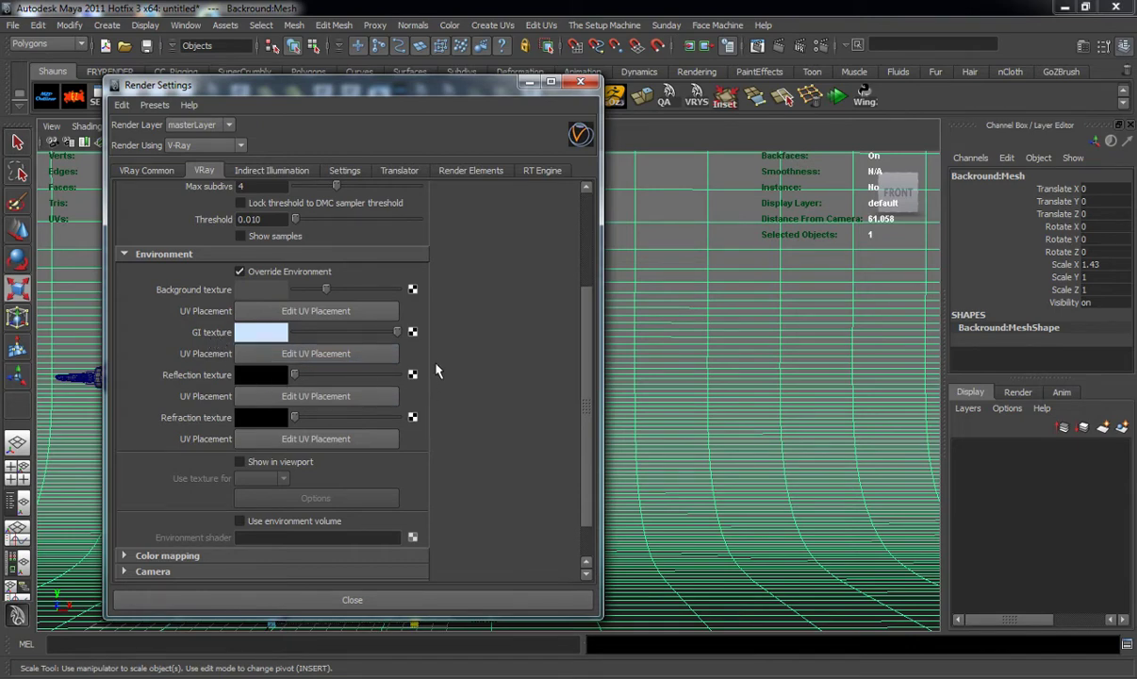
Step: Connect a File texture to the environment's GI texture and set its filter type to Off
left_click(412, 332)
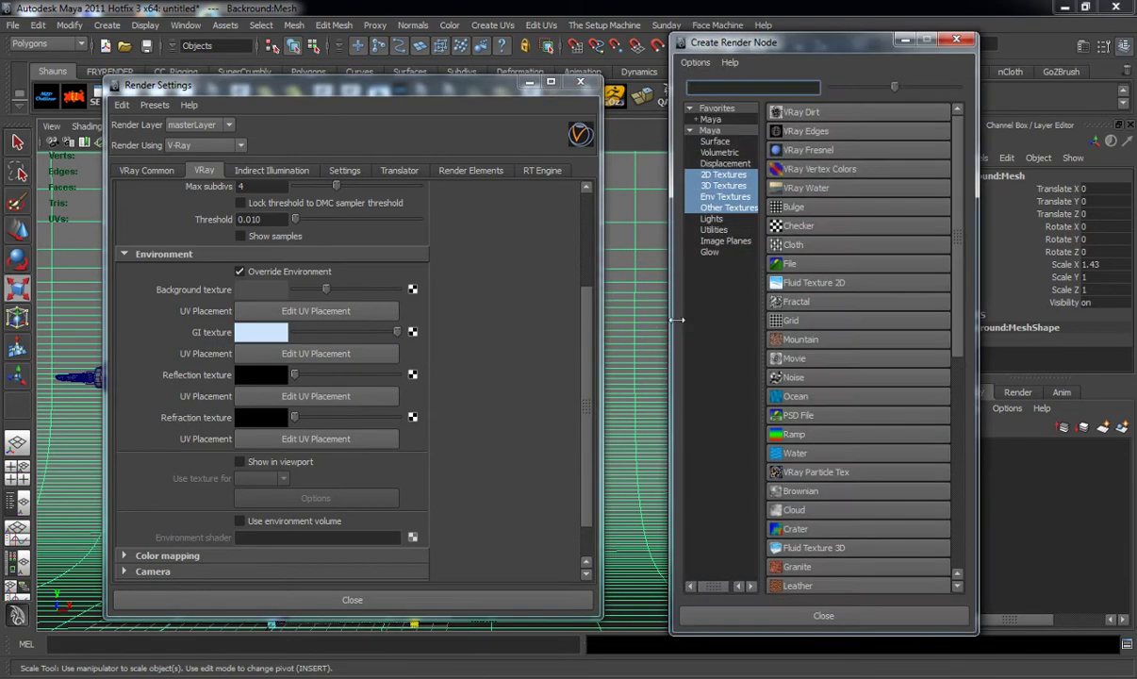
left_click(785, 265)
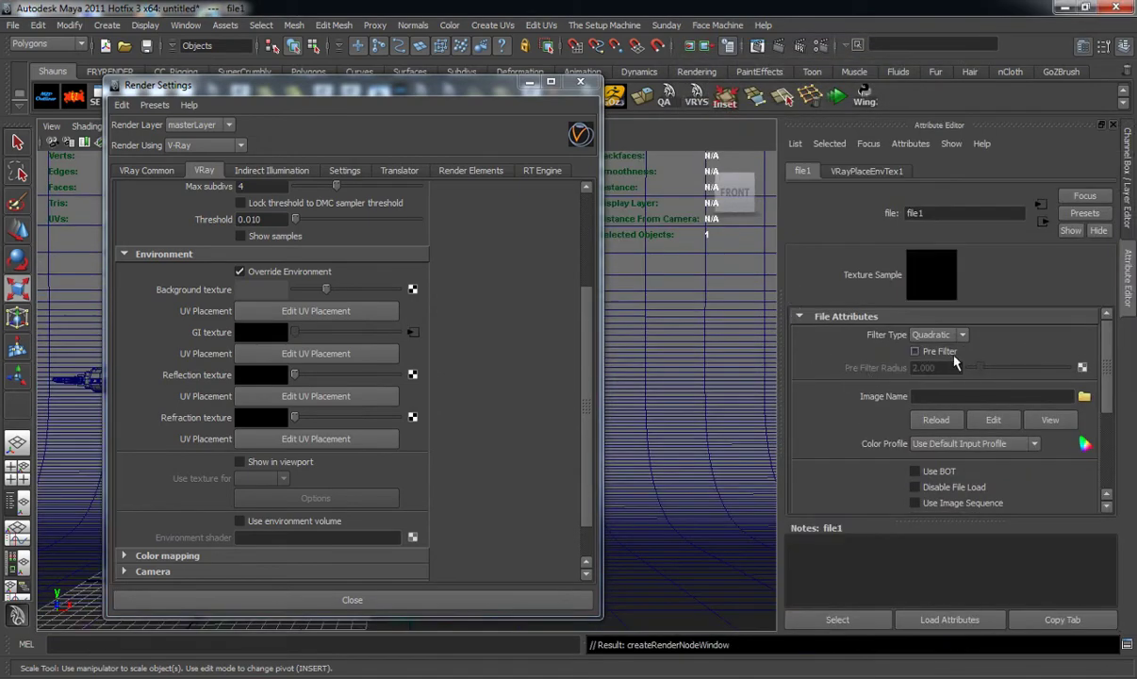
left_click(962, 336)
left_click(919, 349)
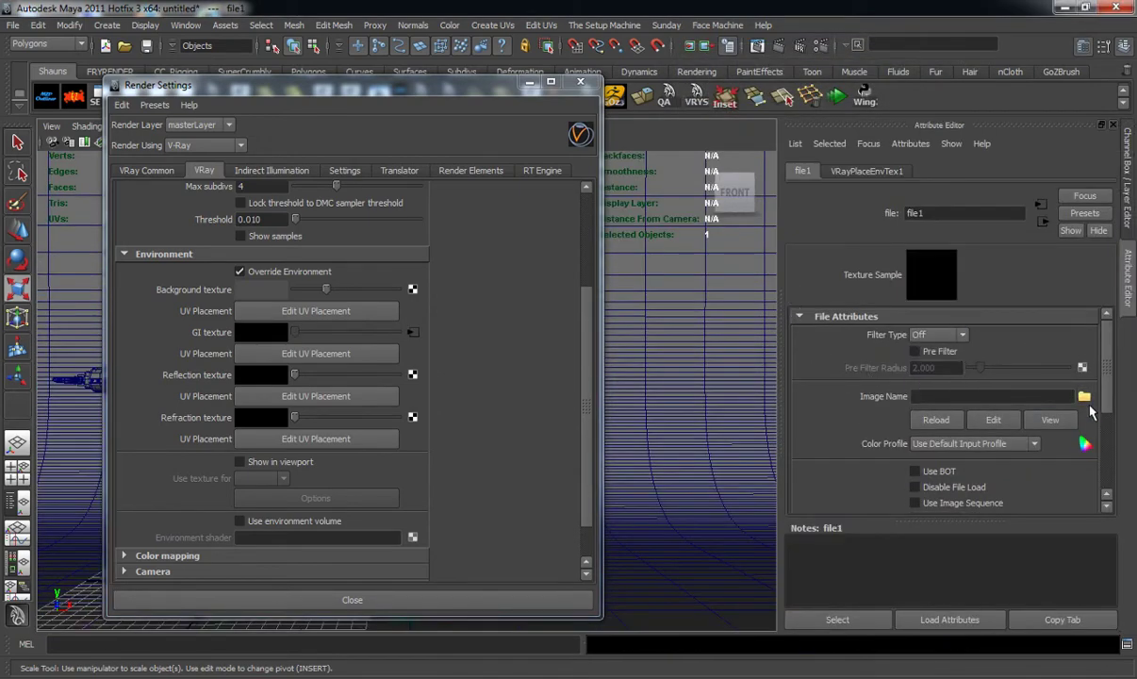
Step: Load studioG.jpg from the sourceimages folder as the GI file texture's image
left_click(1085, 396)
left_click(280, 160)
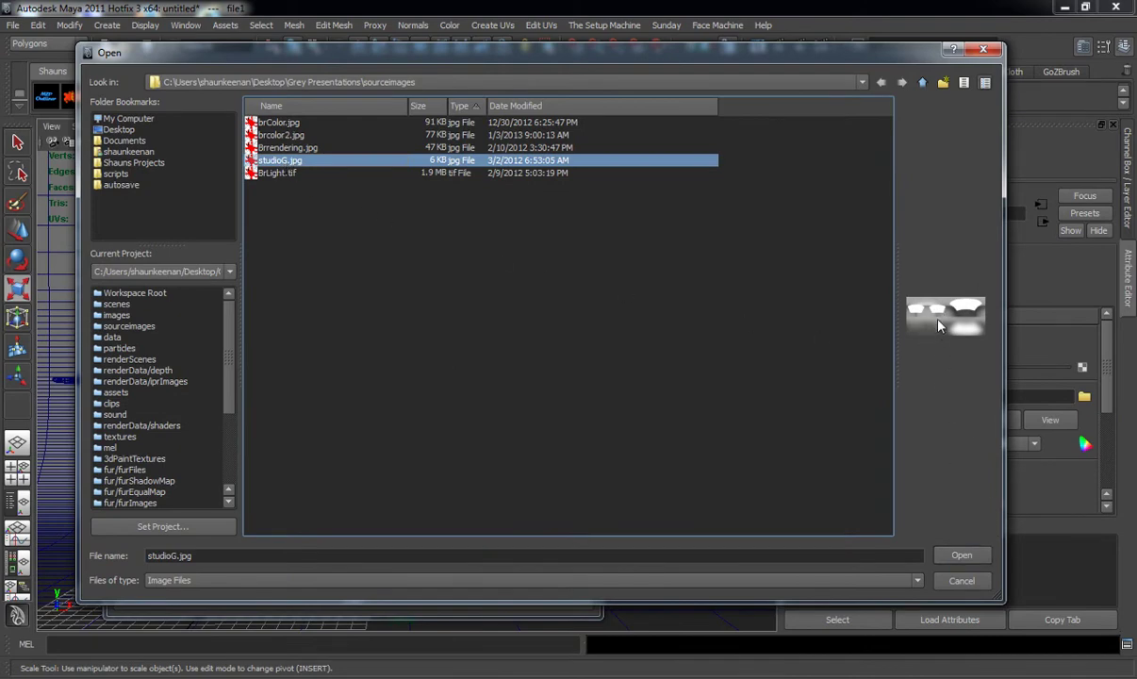
left_click(960, 555)
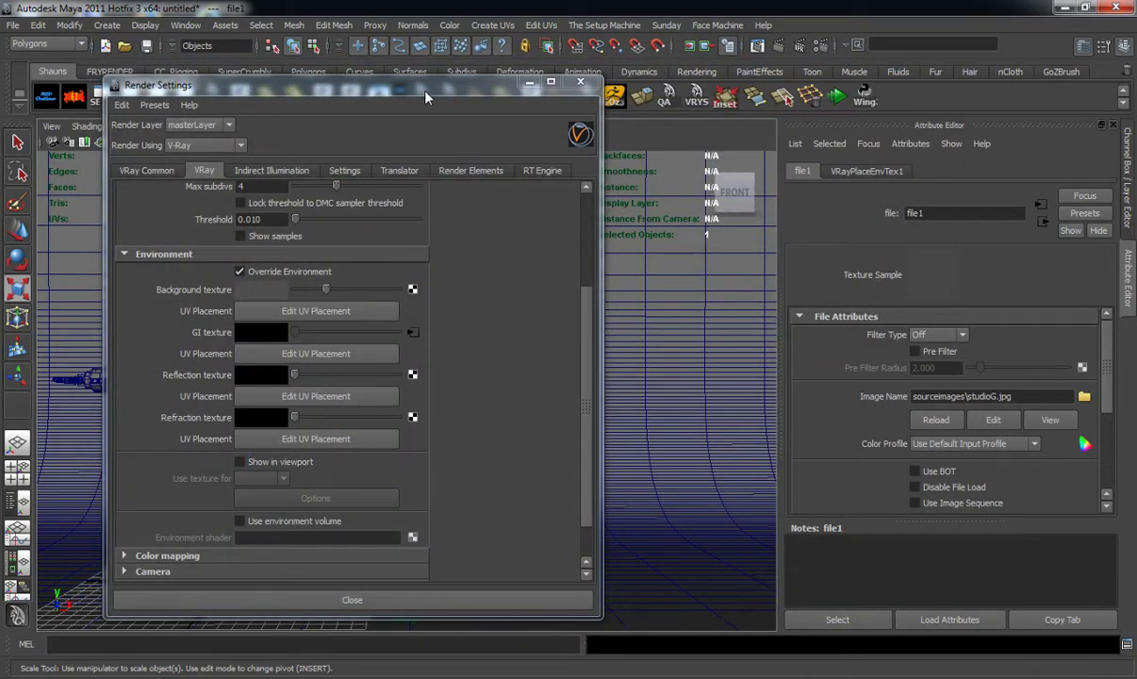
Step: Render a V-Ray test image of the perspective view in the Render View and move that window out of the way
left_click_drag(425, 91, 1136, 222)
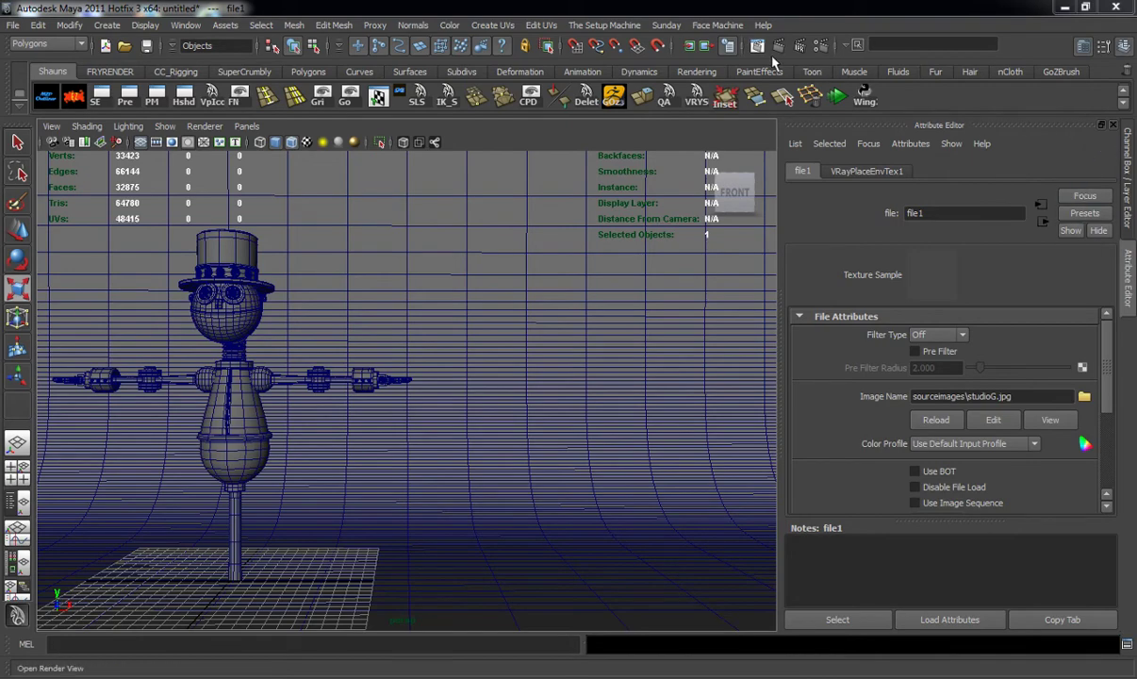
left_click(714, 43)
left_click_drag(891, 65, 647, 27)
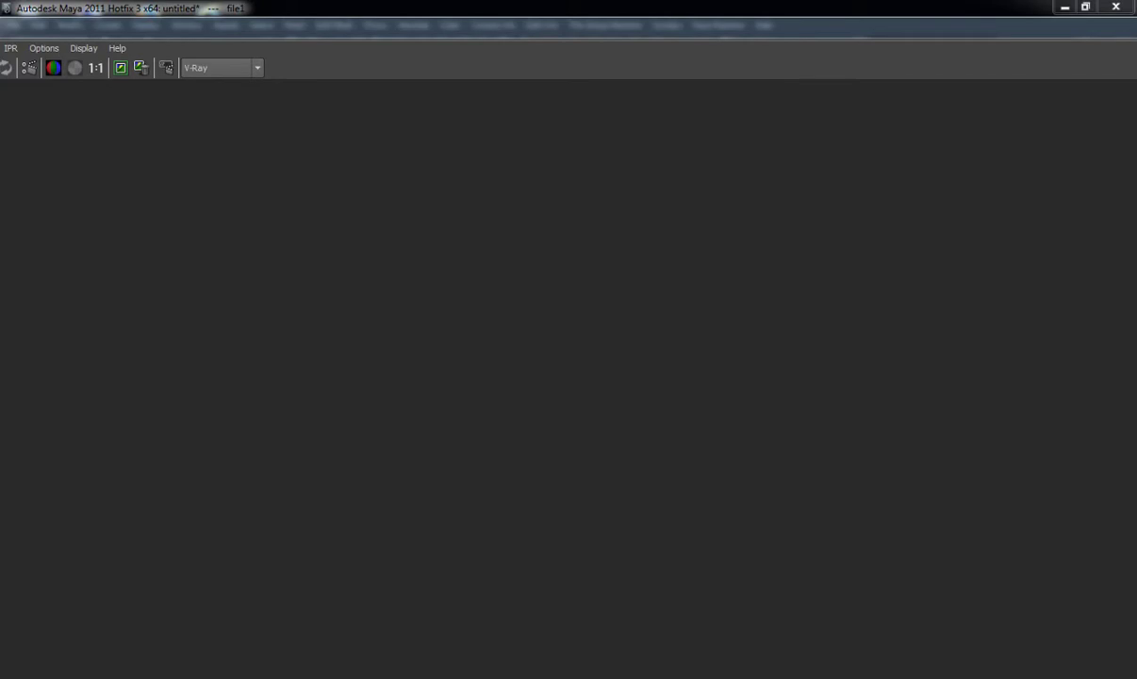
left_click_drag(1135, 226, 737, 189)
left_click_drag(325, 28, 326, 60)
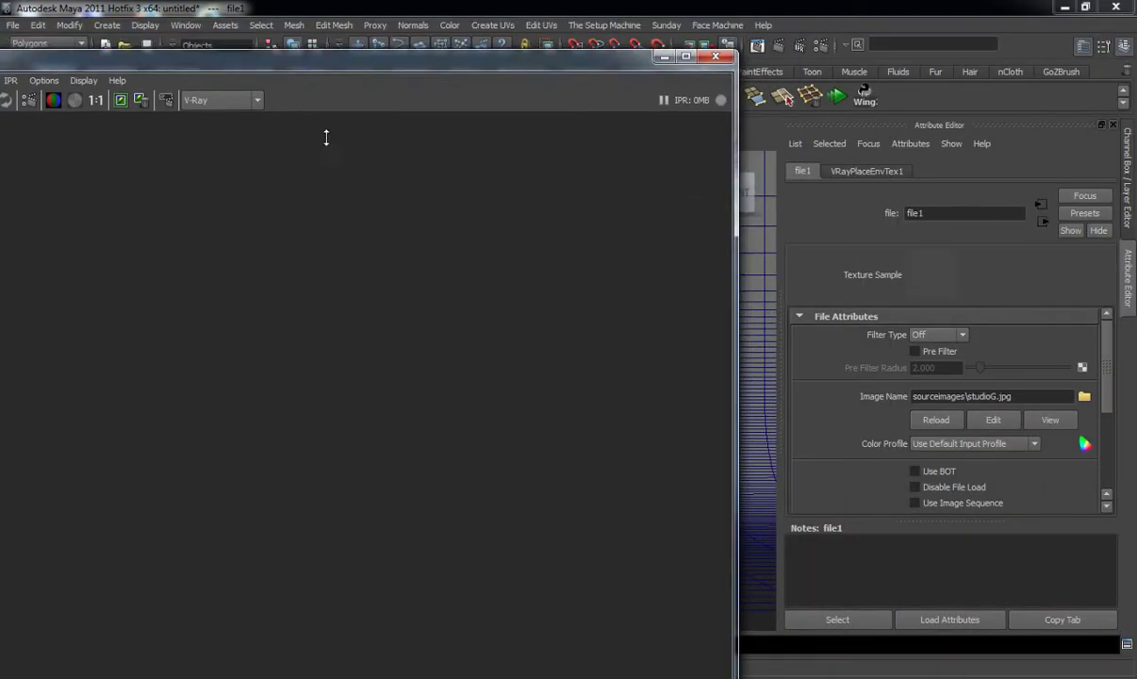
left_click_drag(326, 138, 494, 41)
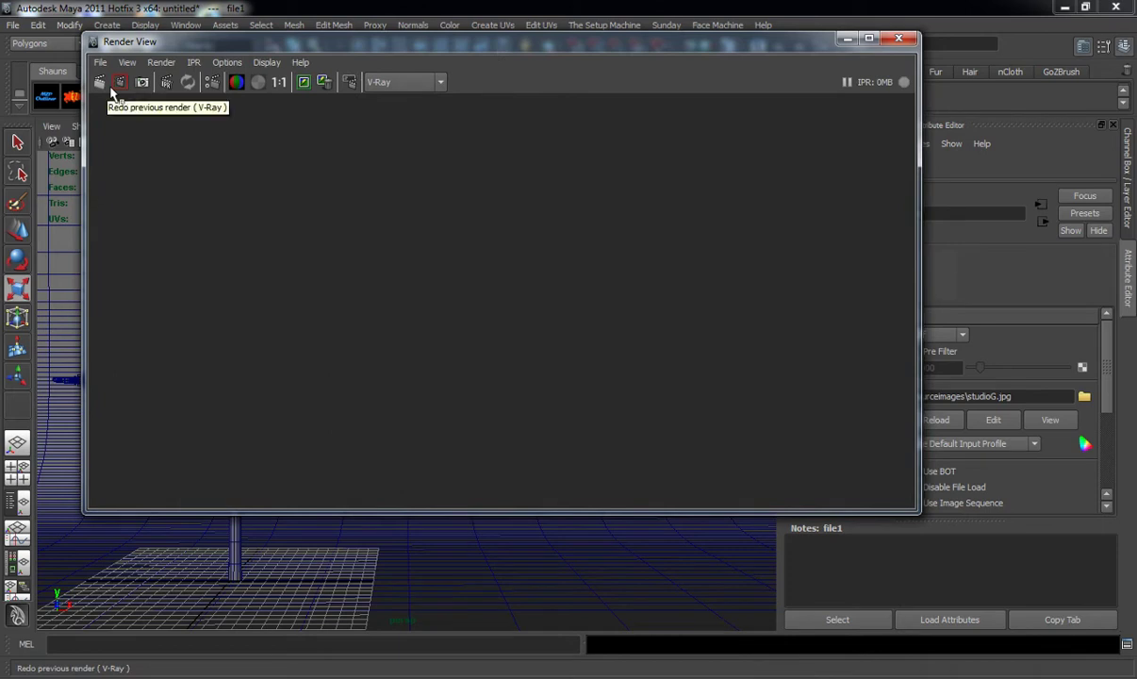
left_click(119, 82)
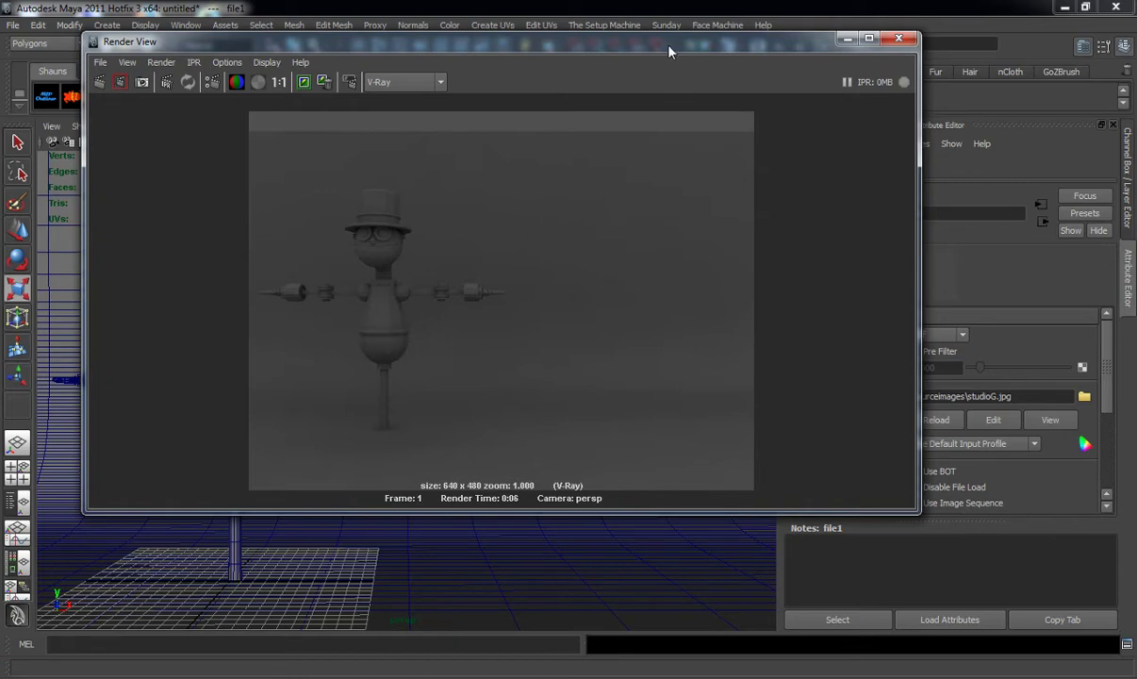
left_click_drag(669, 46, 1136, 217)
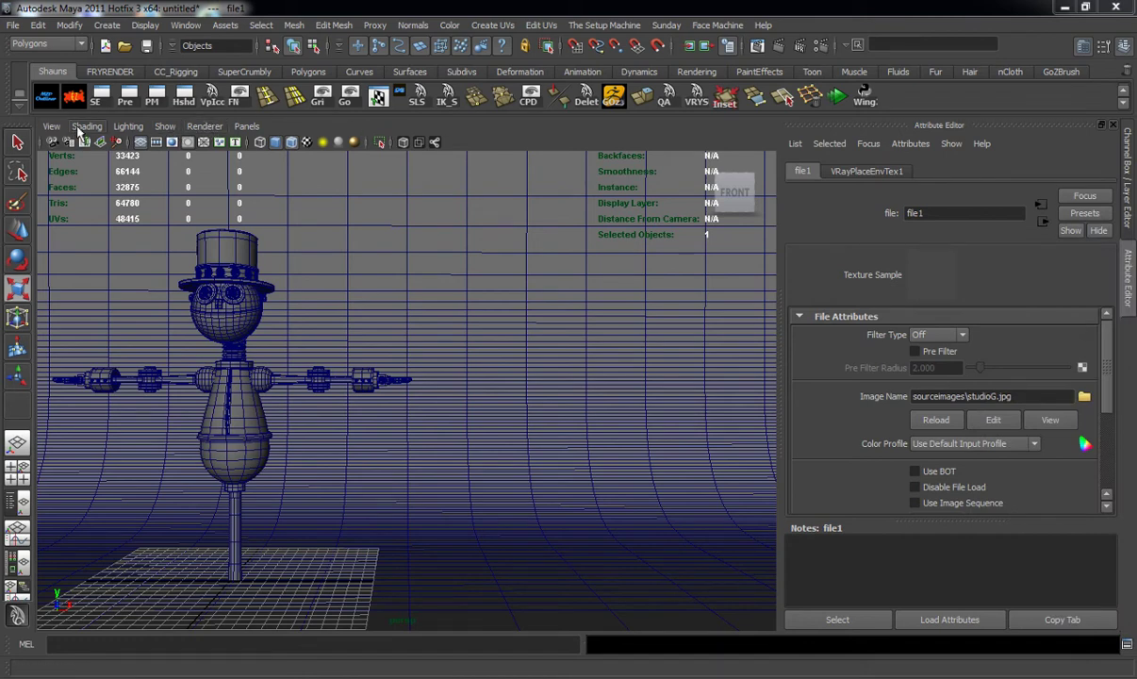
Step: Create a new camera and look through it in the viewport
left_click(696, 71)
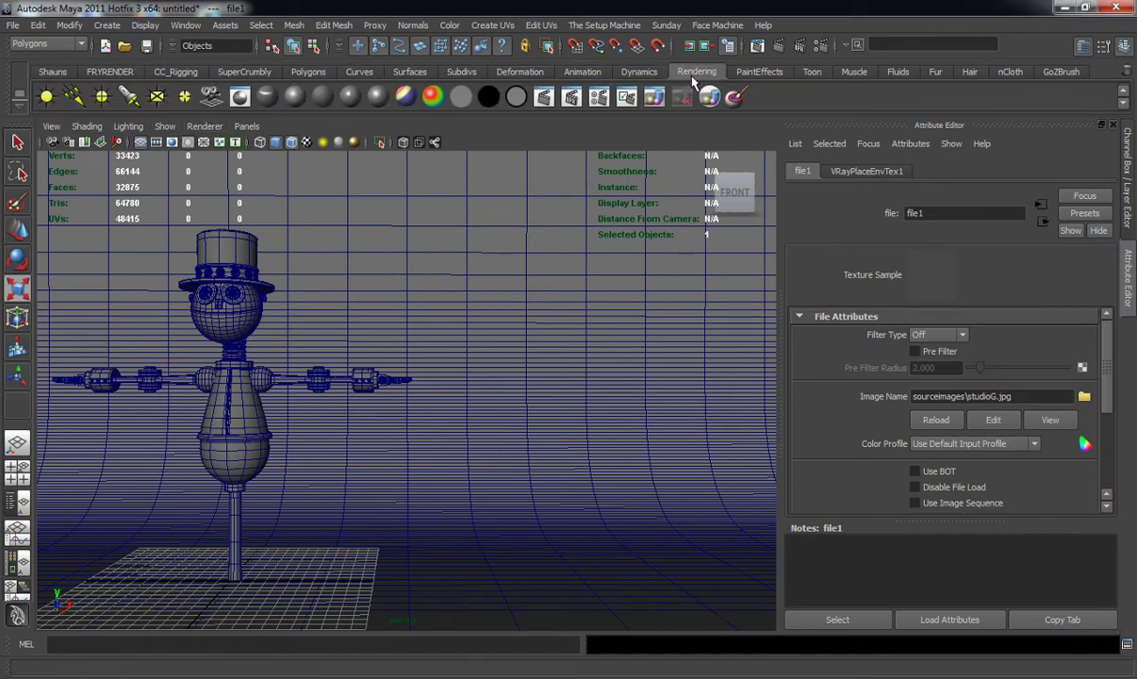
left_click(210, 96)
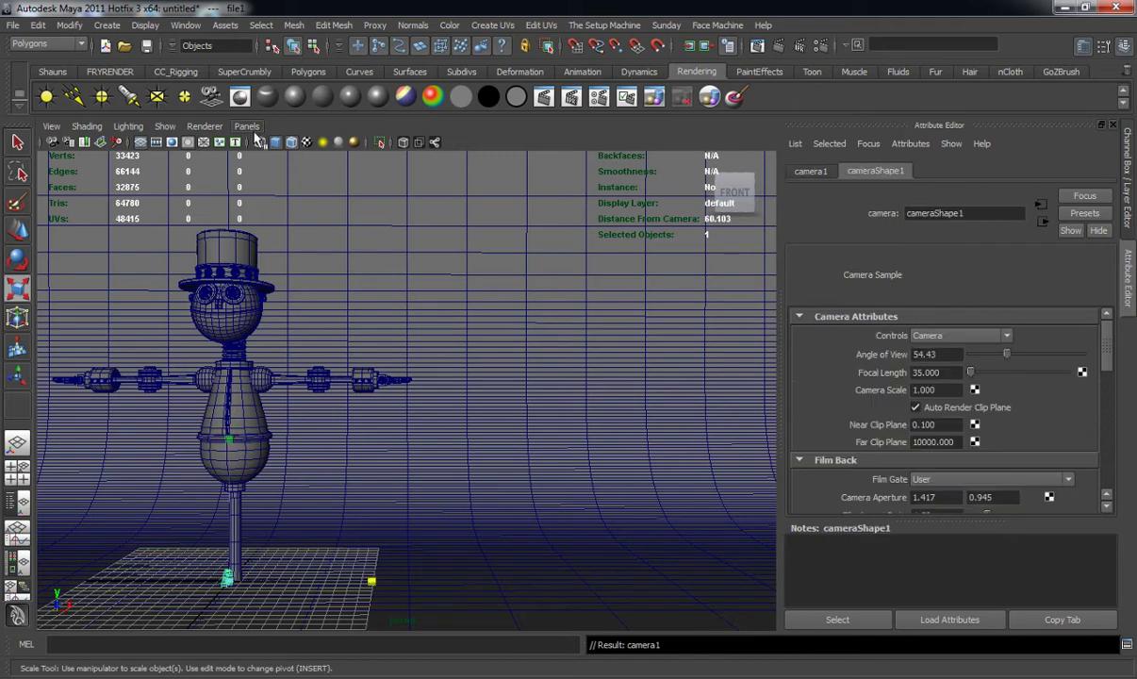
left_click(246, 125)
mouse_move(283, 141)
left_click(420, 143)
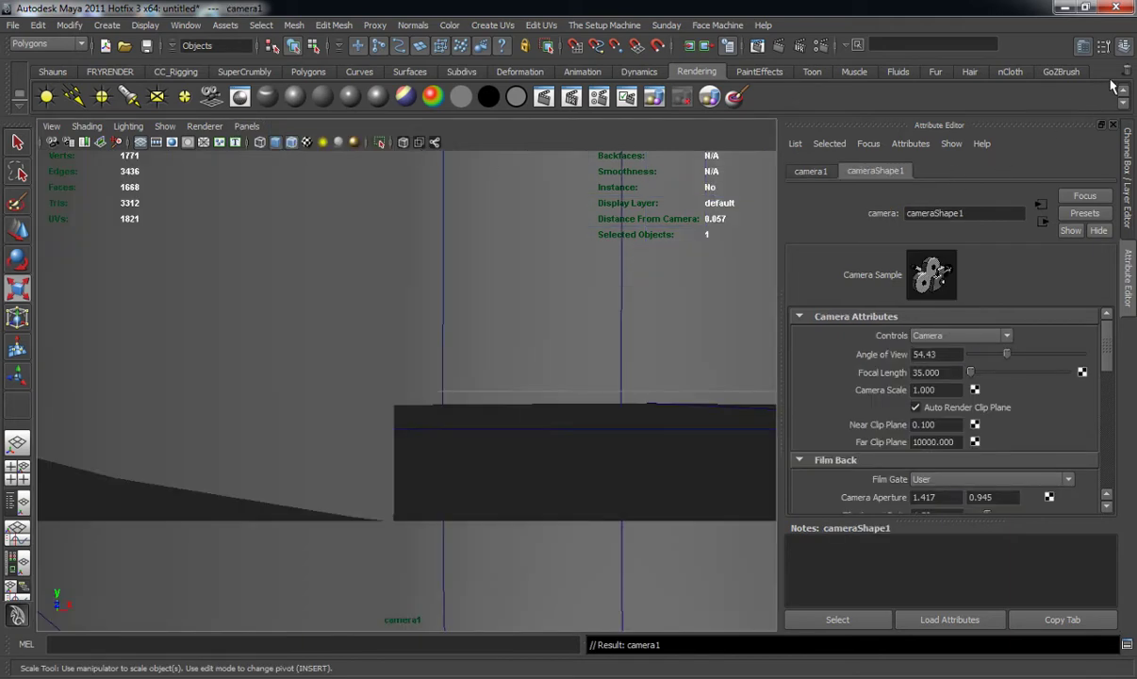
Step: Rename the new camera ShotCam
left_click(1124, 46)
left_click(995, 180)
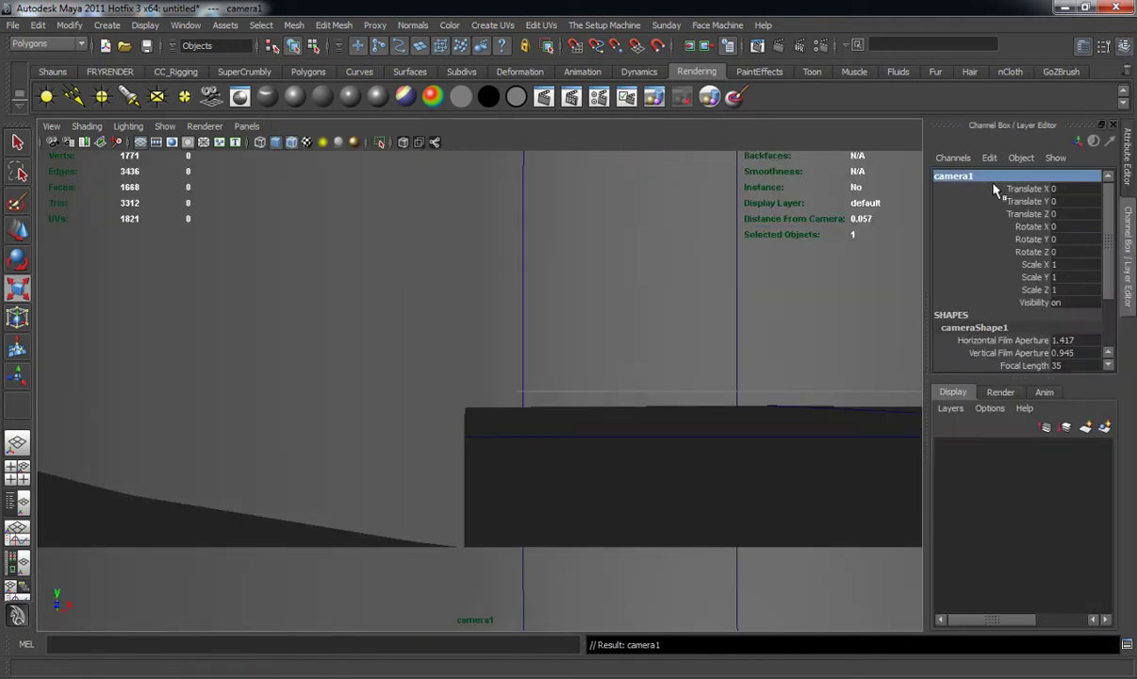
left_click(986, 178)
type("ShotCam")
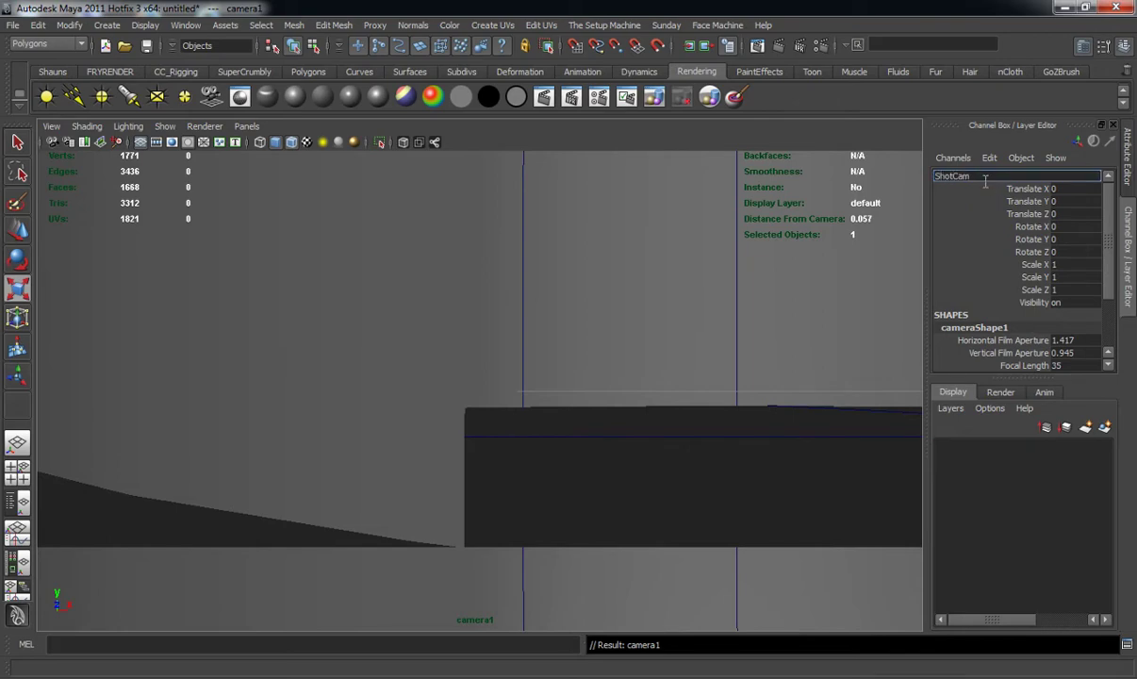
key("Return")
Step: Frame the whole scarecrow left of centre through ShotCam and turn on the camera's Resolution Gate
key("a")
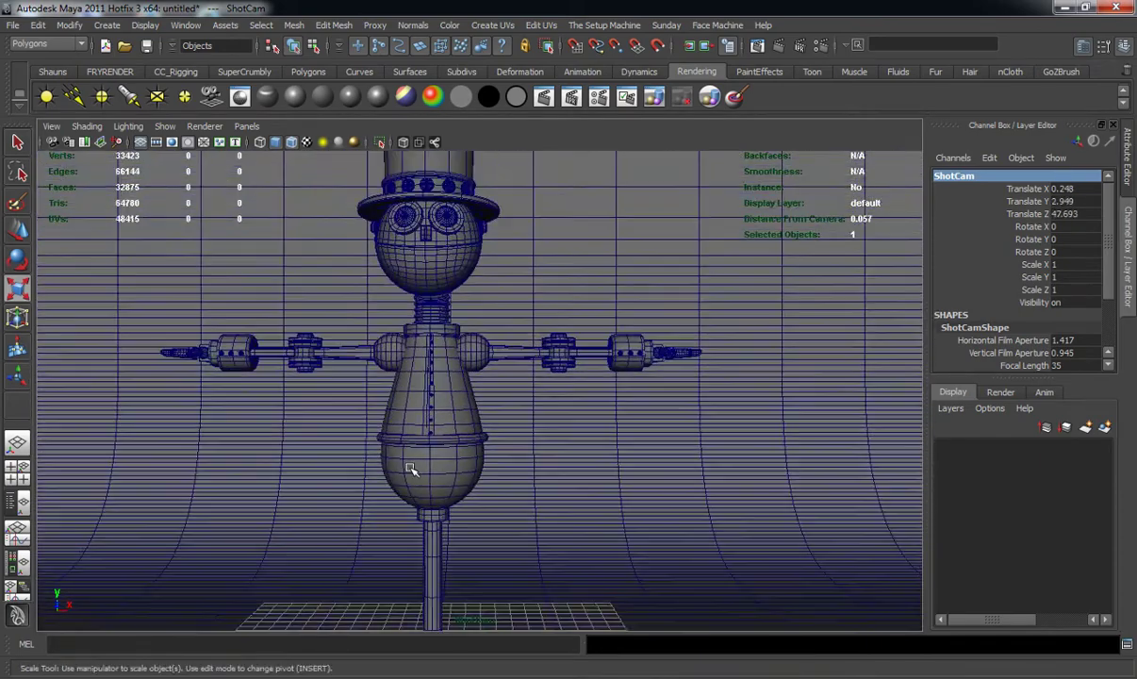
mouse_move(388, 420)
right_mouse_down("alt")
mouse_move(327, 447)
mouse_move(382, 436)
right_mouse_up("alt")
middle_click_drag(381, 435, 246, 420, "alt")
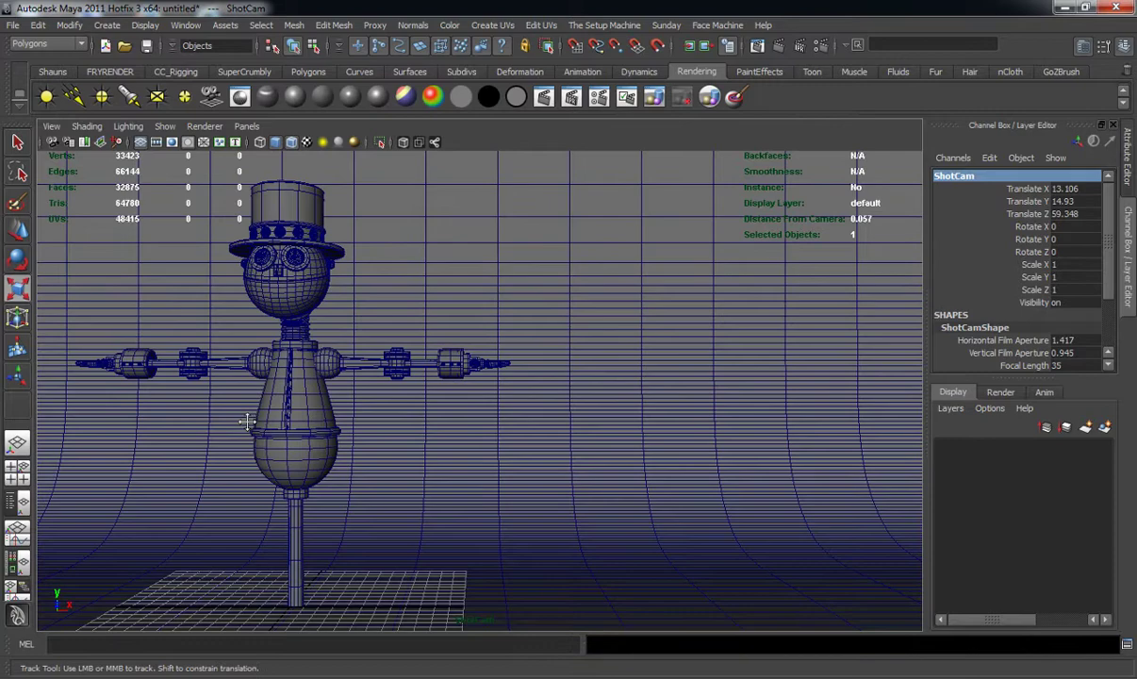
left_click(51, 127)
mouse_move(94, 298)
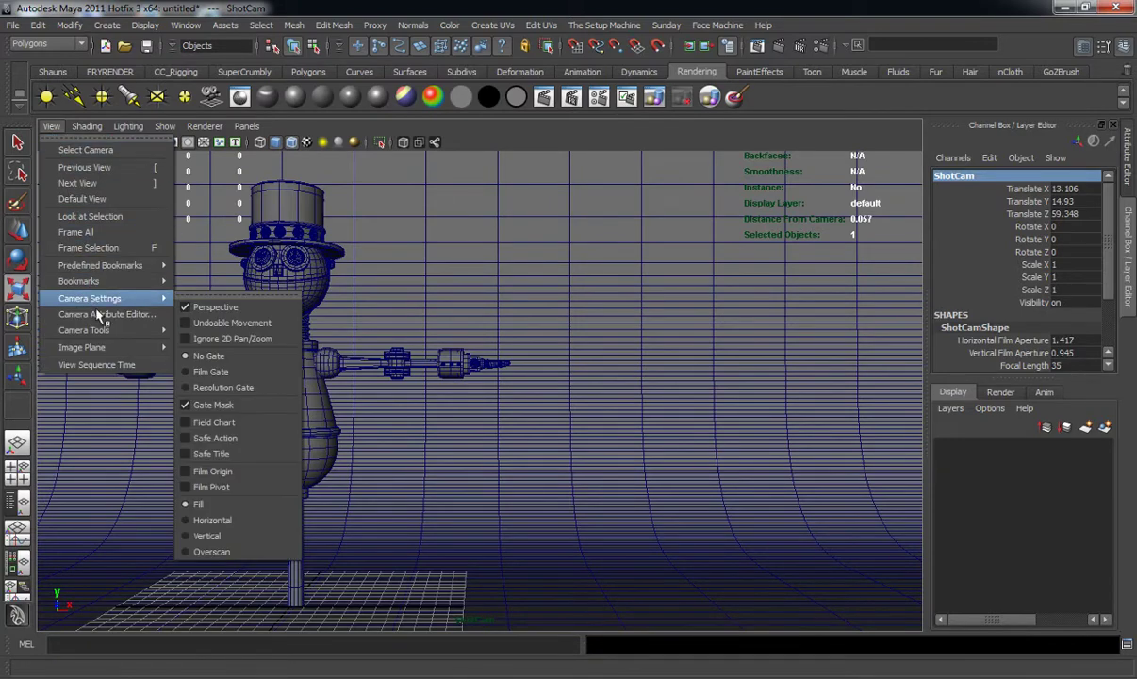
left_click(221, 387)
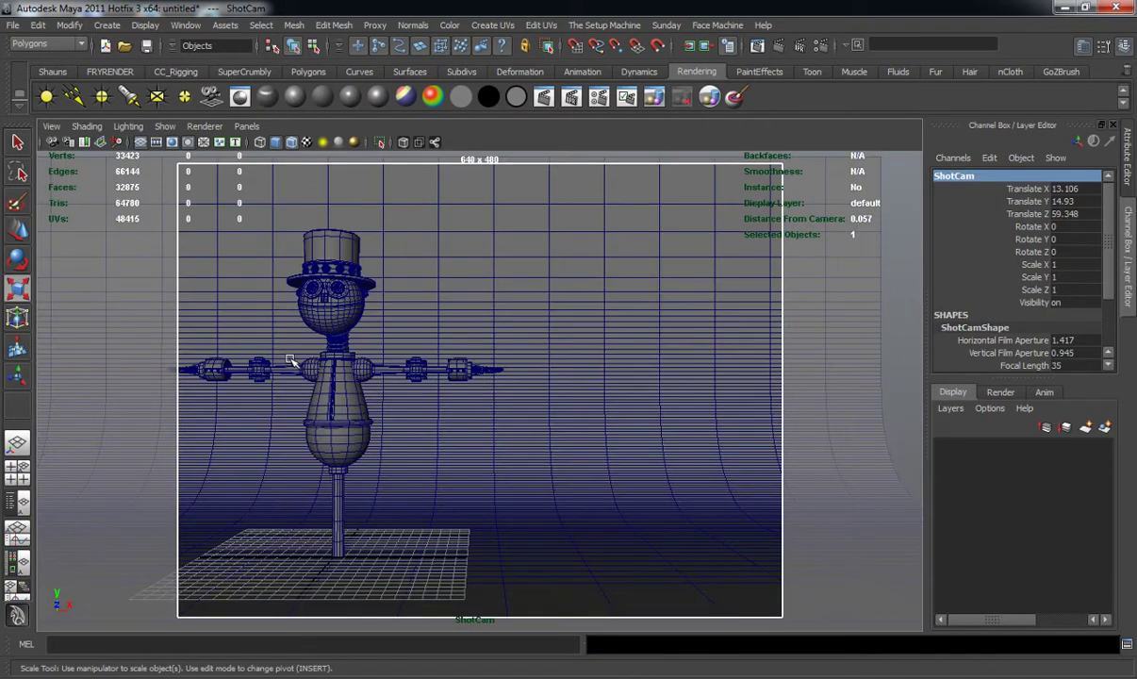
mouse_move(338, 322)
middle_mouse_down("alt")
mouse_move(363, 317)
mouse_move(332, 303)
middle_mouse_up("alt")
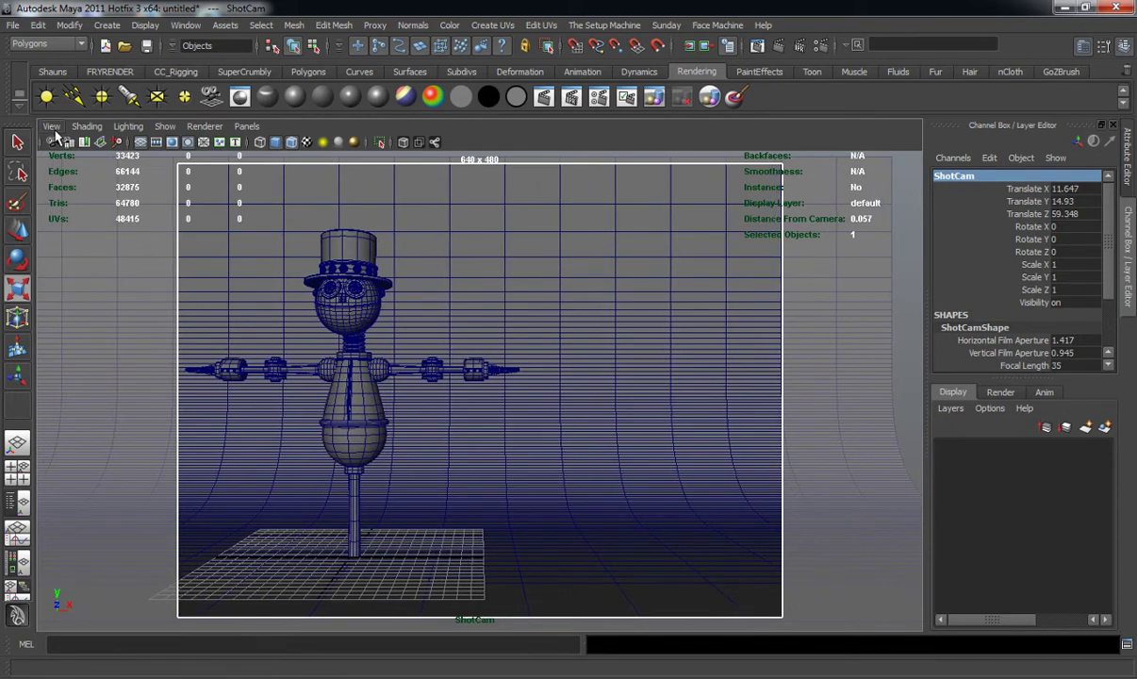
Step: Switch the viewport back to the persp camera and clear the selection
left_click(246, 126)
mouse_move(304, 143)
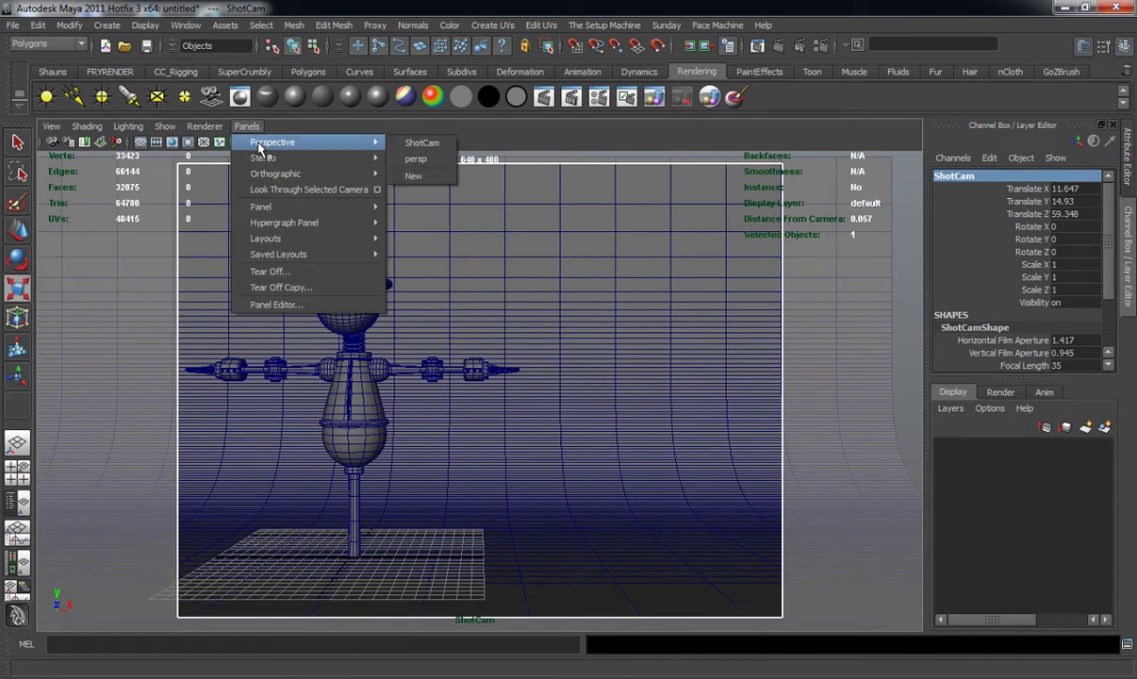
left_click(430, 164)
left_click_drag(357, 343, 422, 413, "alt")
left_click(262, 375)
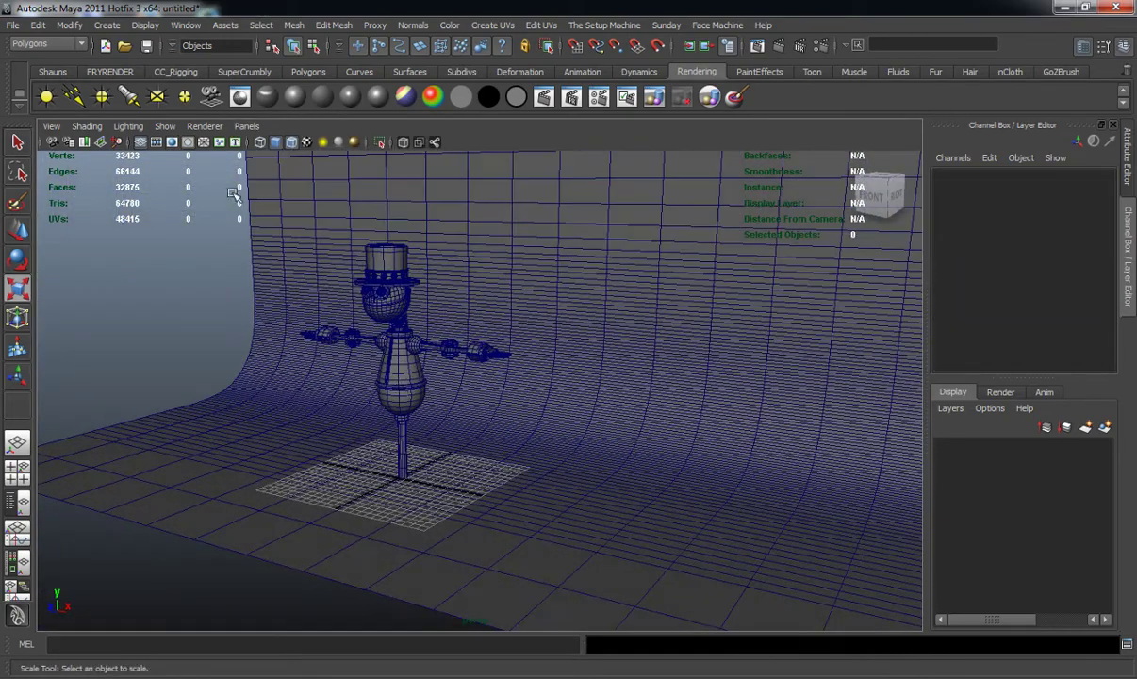
Step: Create a V-Ray Rect Light and move it about 32 cm along Z, out in front of the backdrop's front edge
left_click(108, 25)
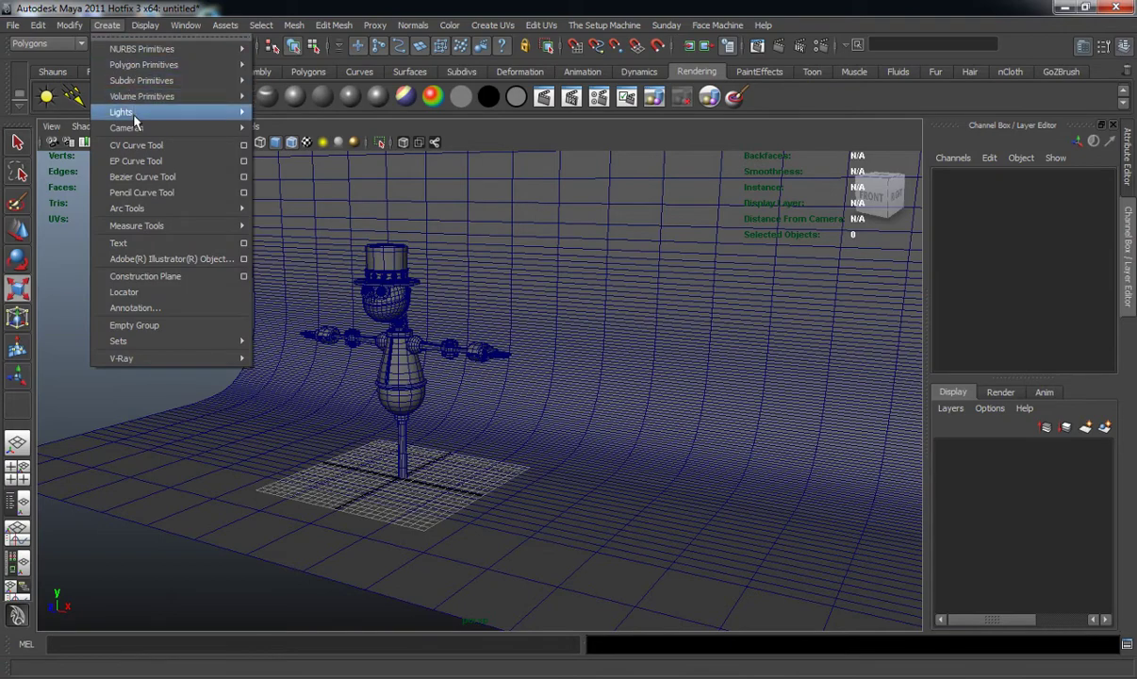
mouse_move(244, 114)
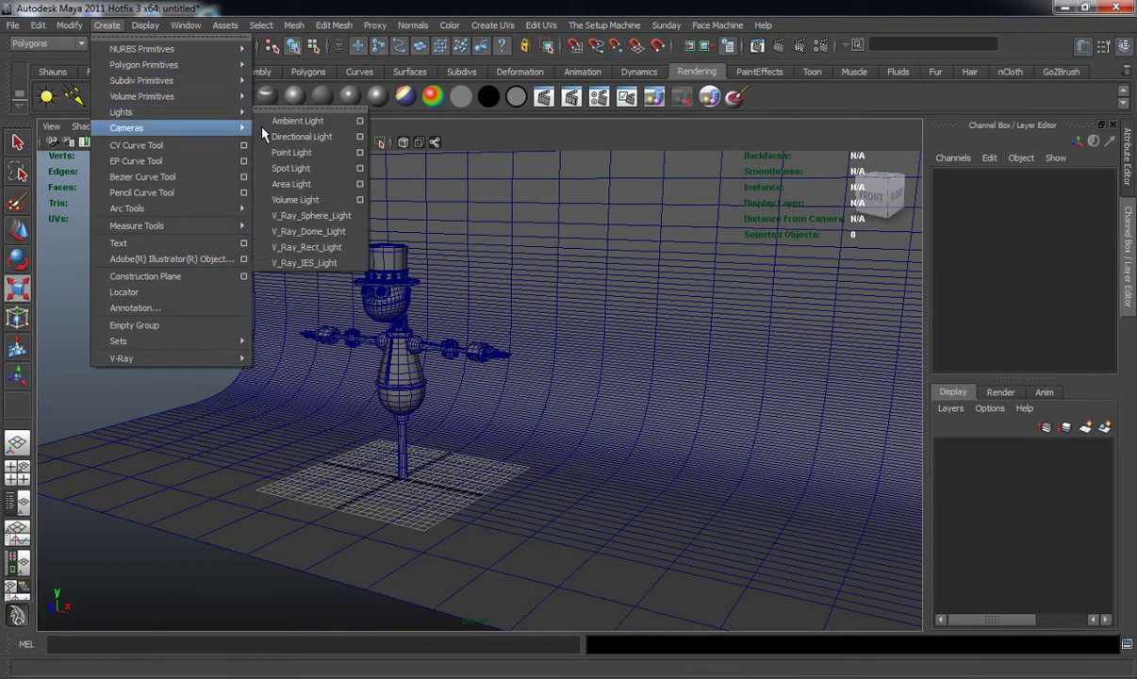
left_click(318, 249)
left_click_drag(362, 368, 171, 438, "alt")
key("w")
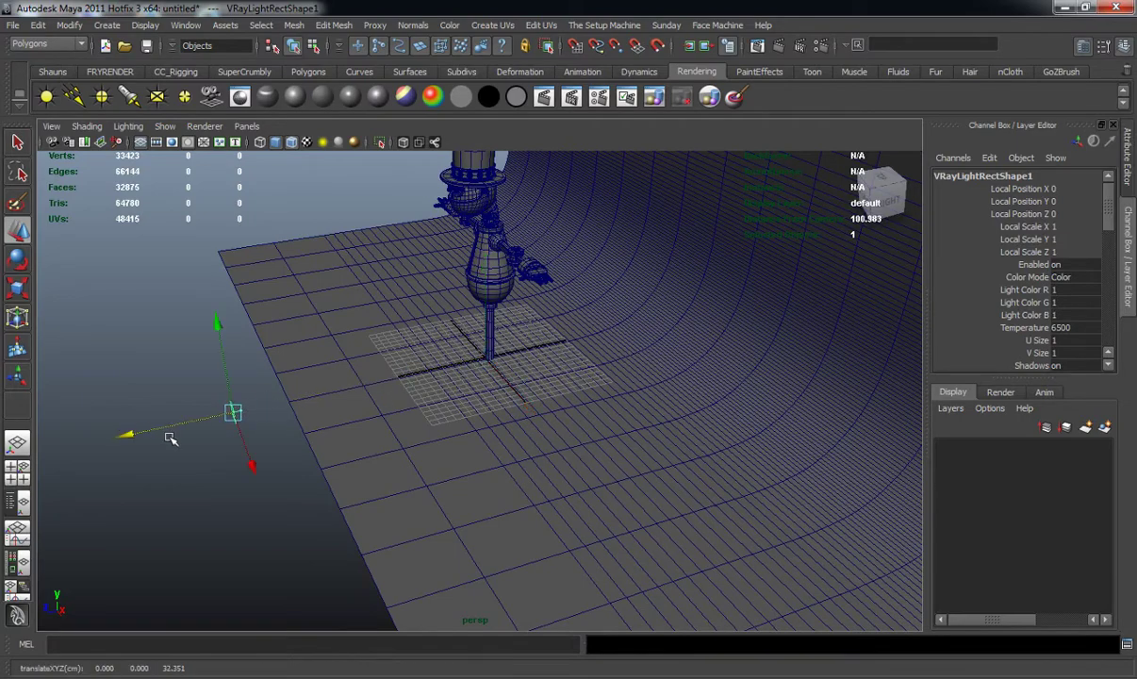
left_click_drag(245, 431, 303, 424, "alt")
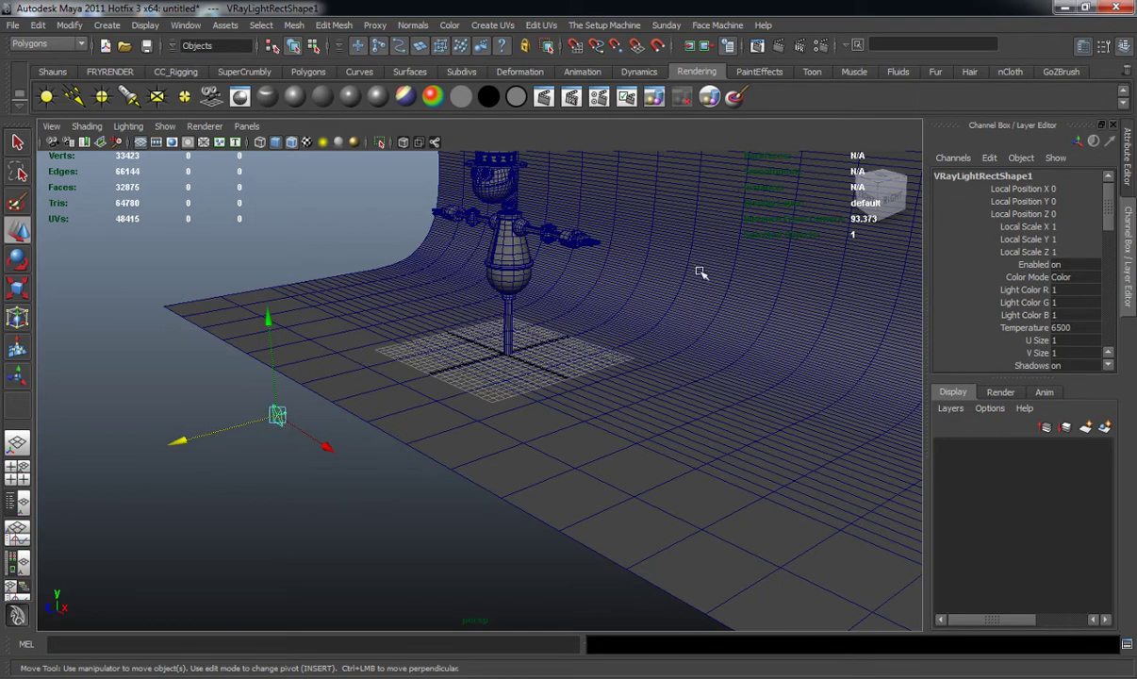
Step: Set the rectangle light's U size and V size to 10
key("ctrl+a")
scroll(1098, 370, "down", 3)
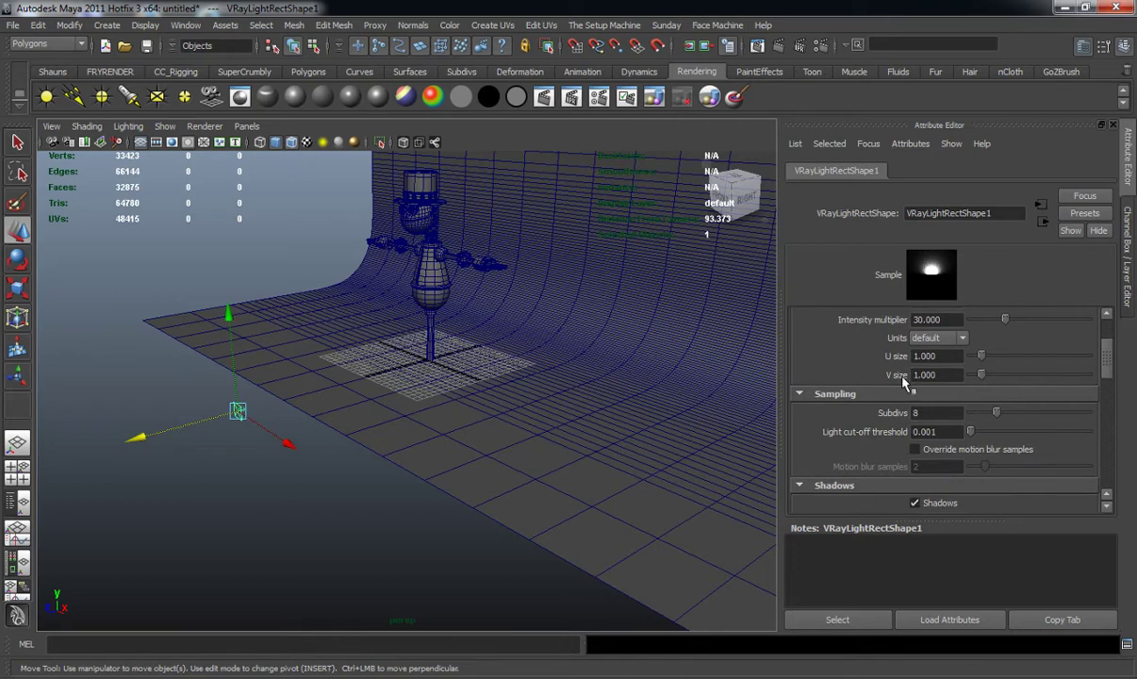
left_click(916, 356)
type("10")
key("Tab")
type("10")
key("Return")
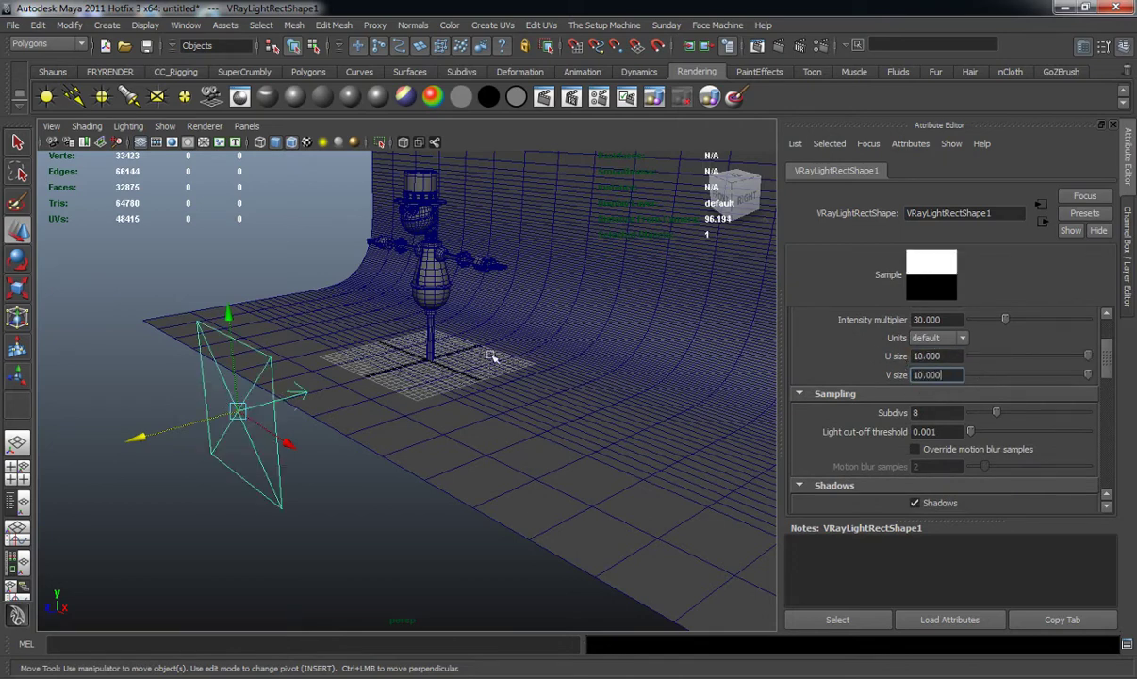
Step: Raise the rectangle light above the floor and rotate it to face the scarecrow
left_click_drag(491, 355, 122, 299, "alt")
left_click_drag(247, 315, 297, 300, "alt")
key("e")
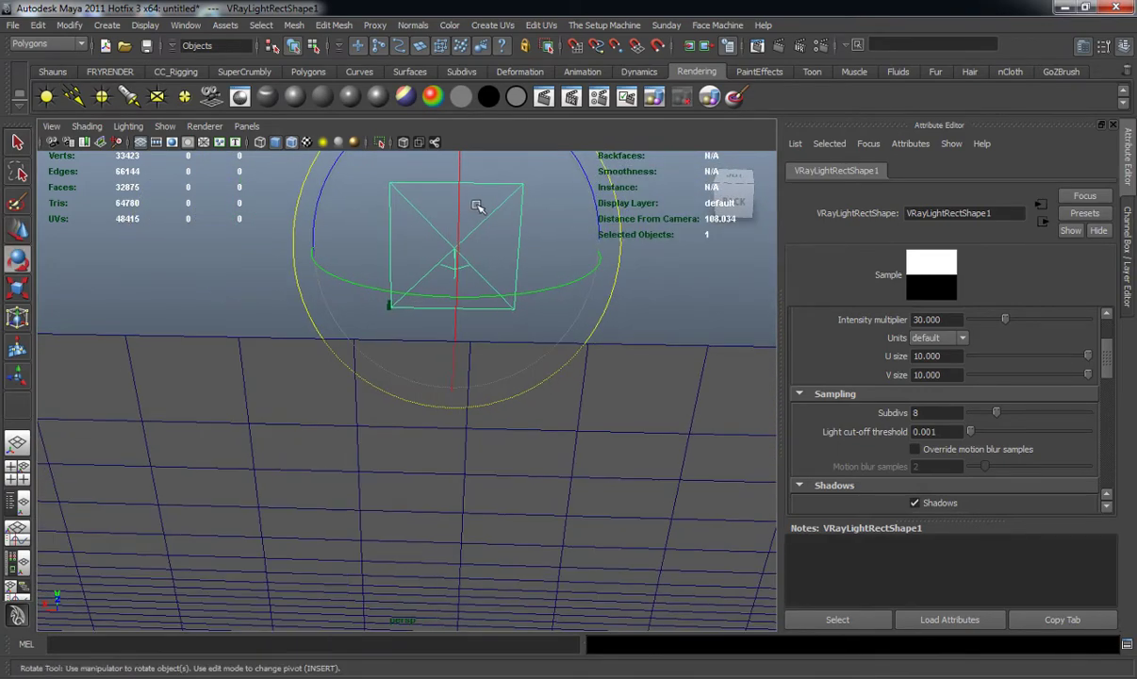
left_click_drag(469, 229, 729, 336, "alt")
Step: Set the rectangle light's intensity multiplier to 1.250
scroll(1054, 356, "up", 3)
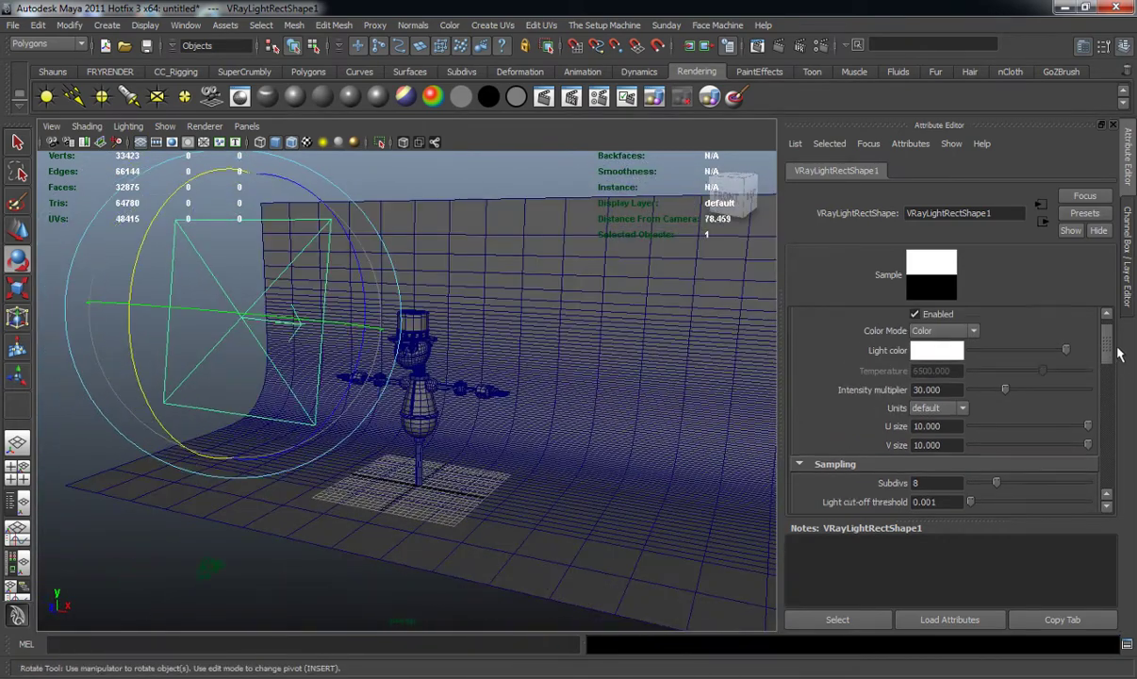
scroll(1119, 353, "up", 1)
left_click(920, 409)
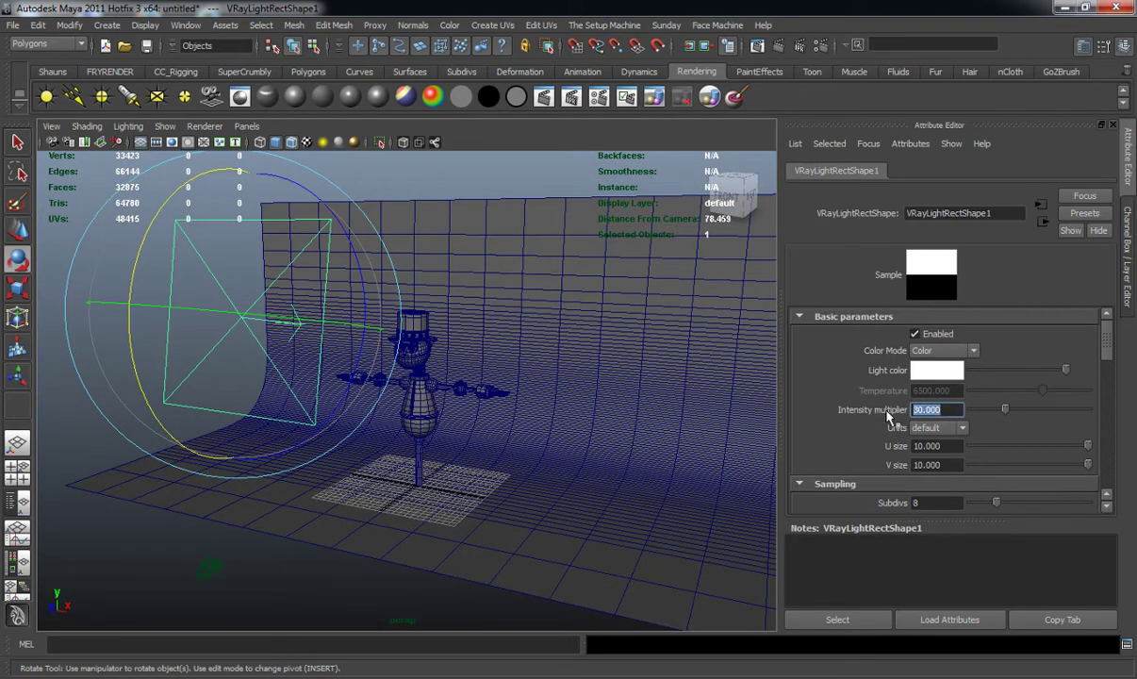
type("1.250")
key("Return")
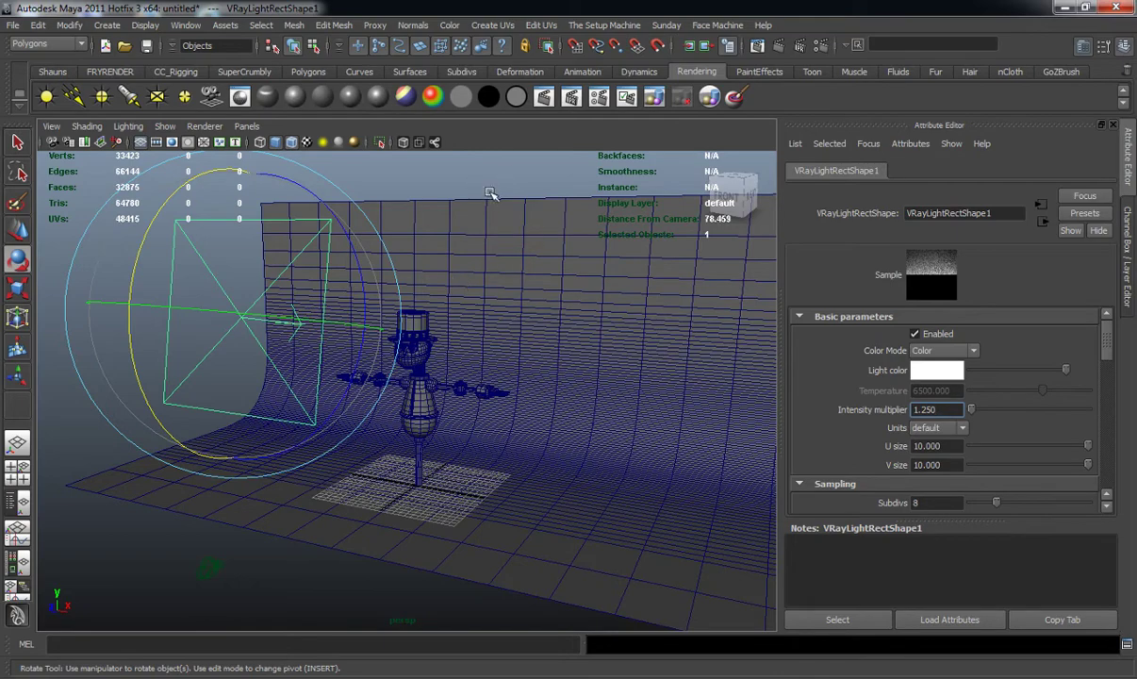
Step: Set the rectangle light's sampling subdivs to 15 and lighten its shadow color to dark grey
left_click_drag(502, 191, 443, 223, "alt")
scroll(922, 415, "down", 3)
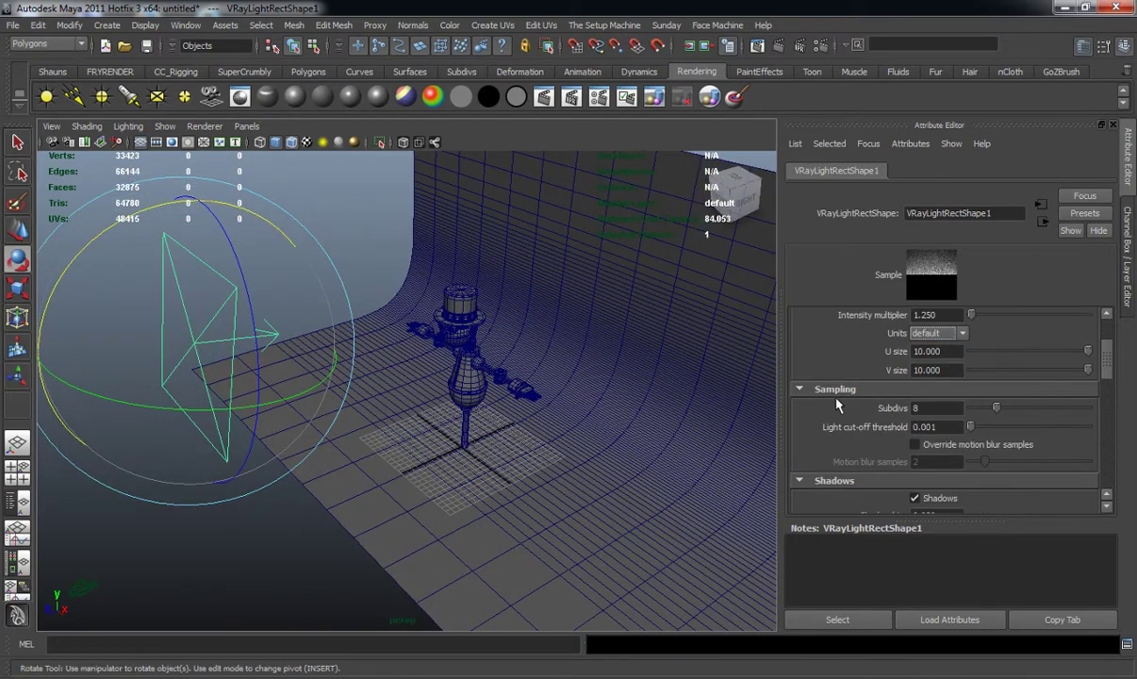
left_click(949, 409)
scroll(956, 434, "down", 3)
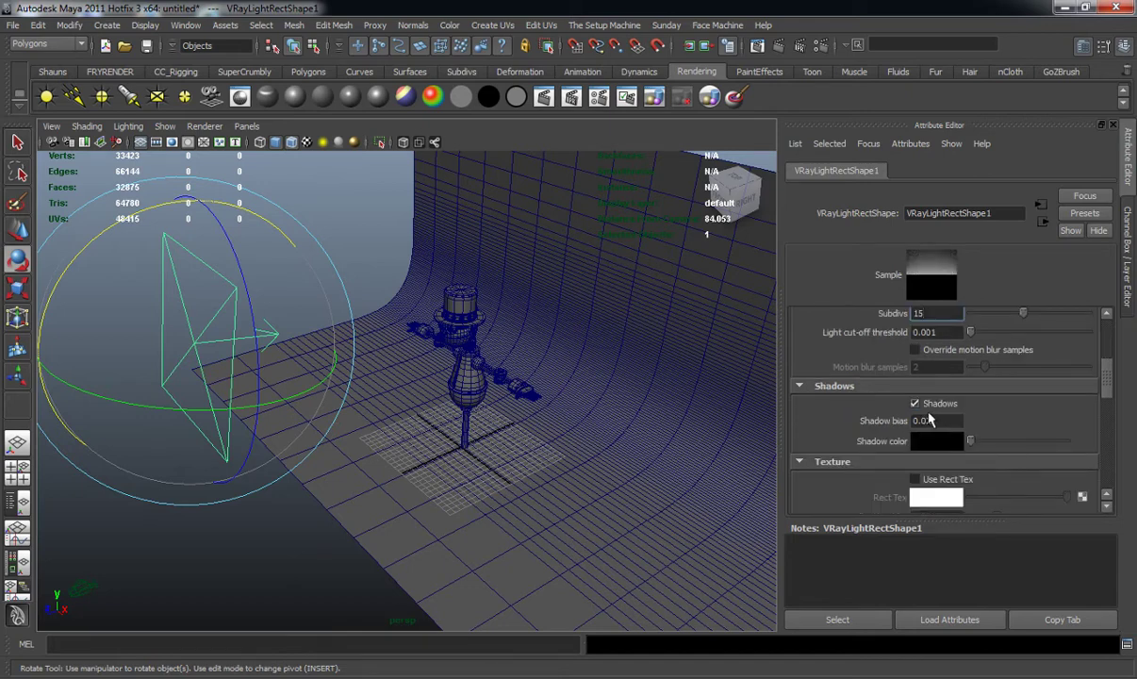
left_click_drag(983, 456, 1005, 456)
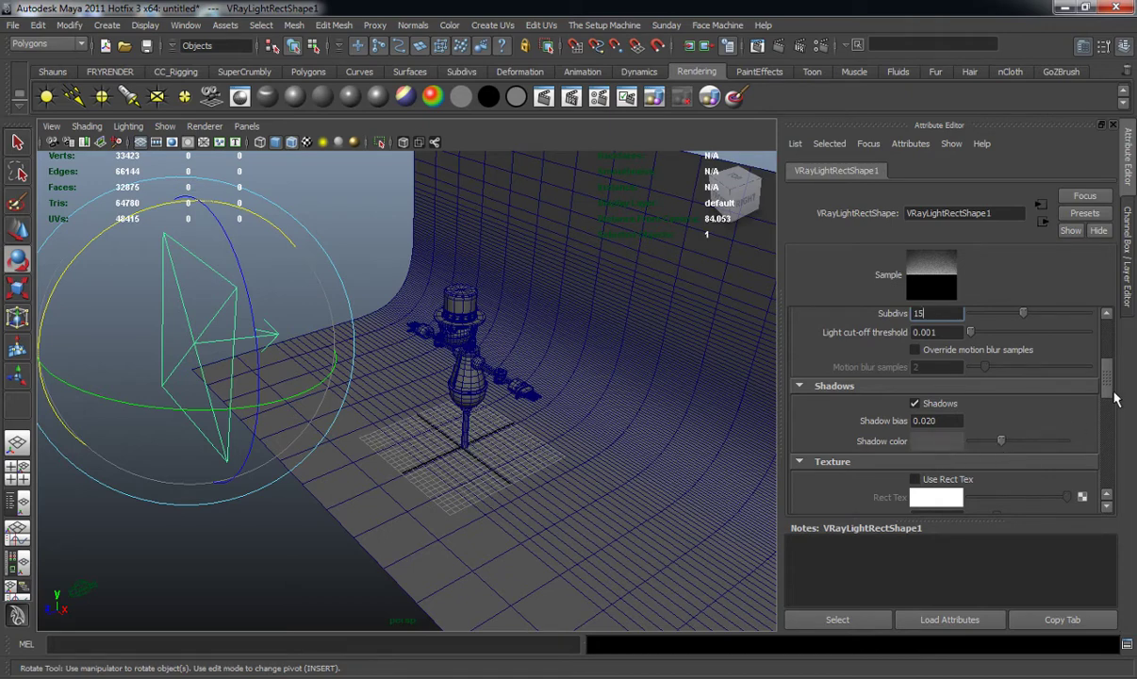
Step: Enable the Invisible option for the rectangle light
scroll(1116, 399, "down", 3)
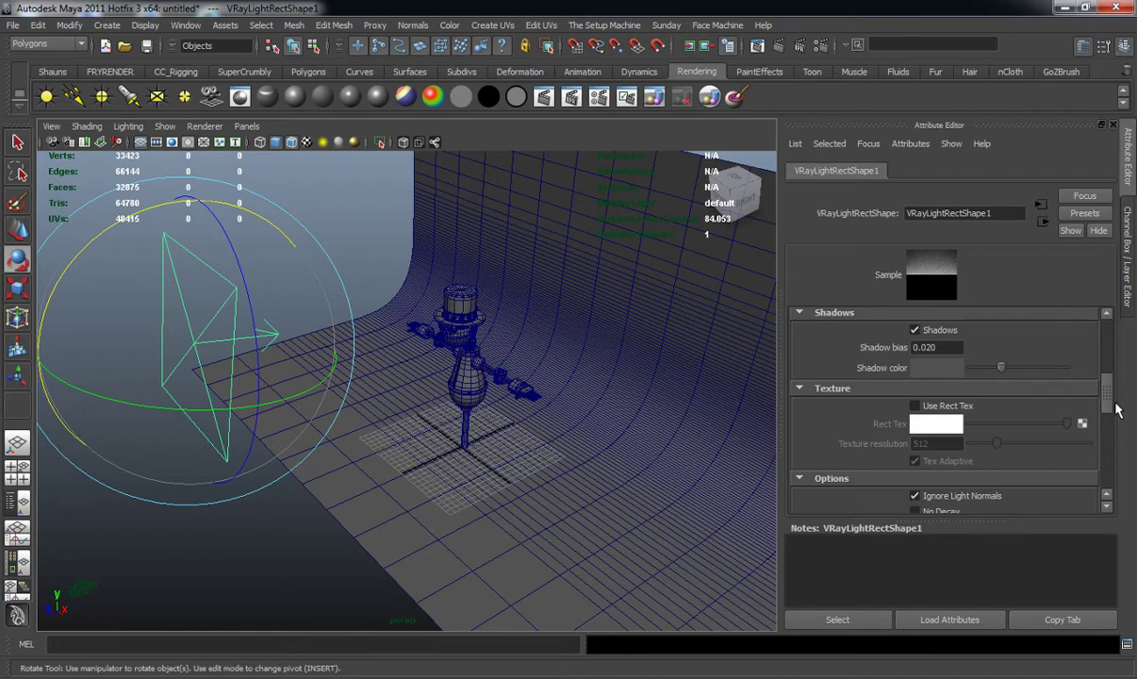
left_click_drag(1116, 409, 1118, 436)
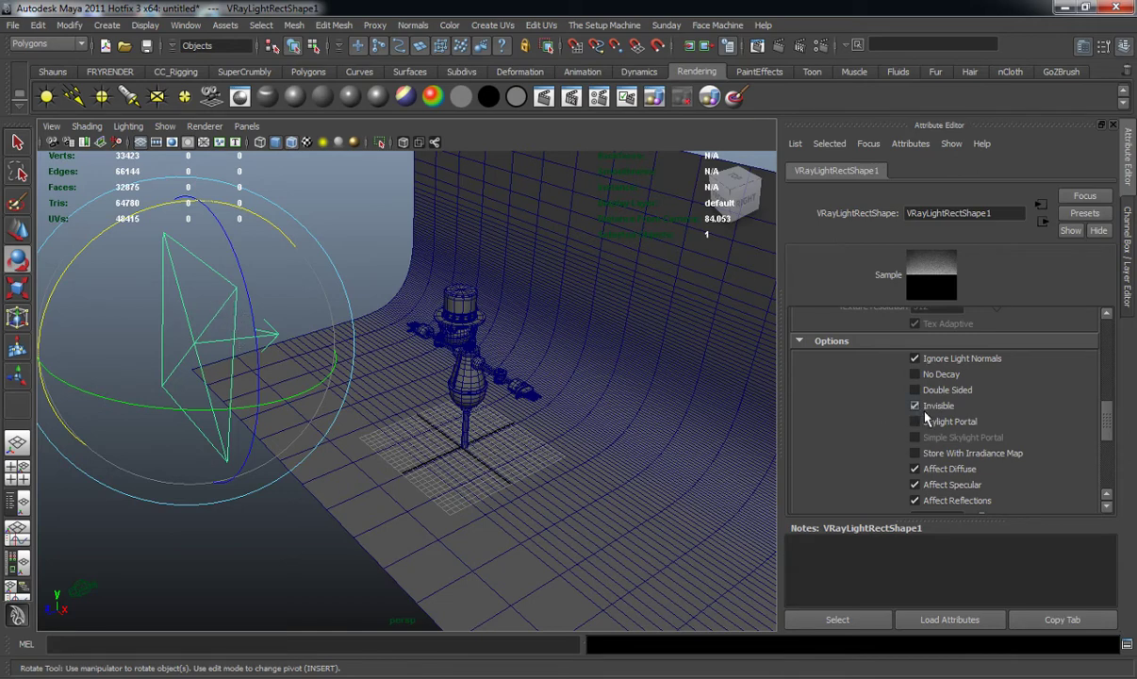
Step: Rename the rectangle light's shape node as FrontLight
left_click_drag(688, 348, 434, 377, "alt")
double_click(951, 212)
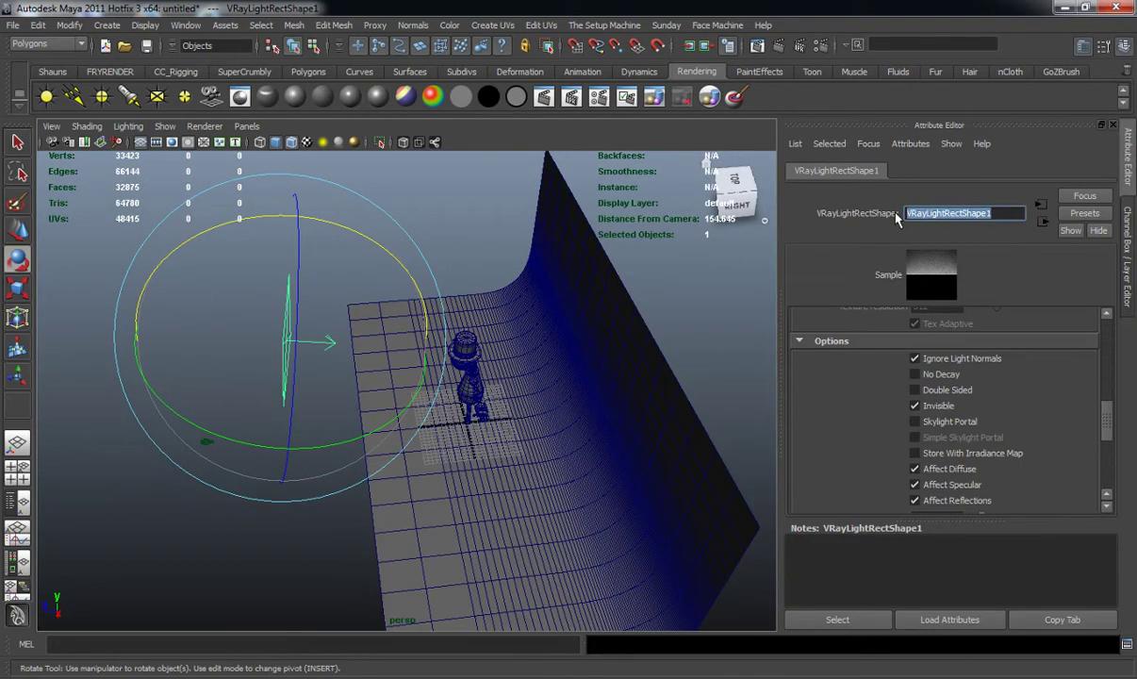
type("Front")
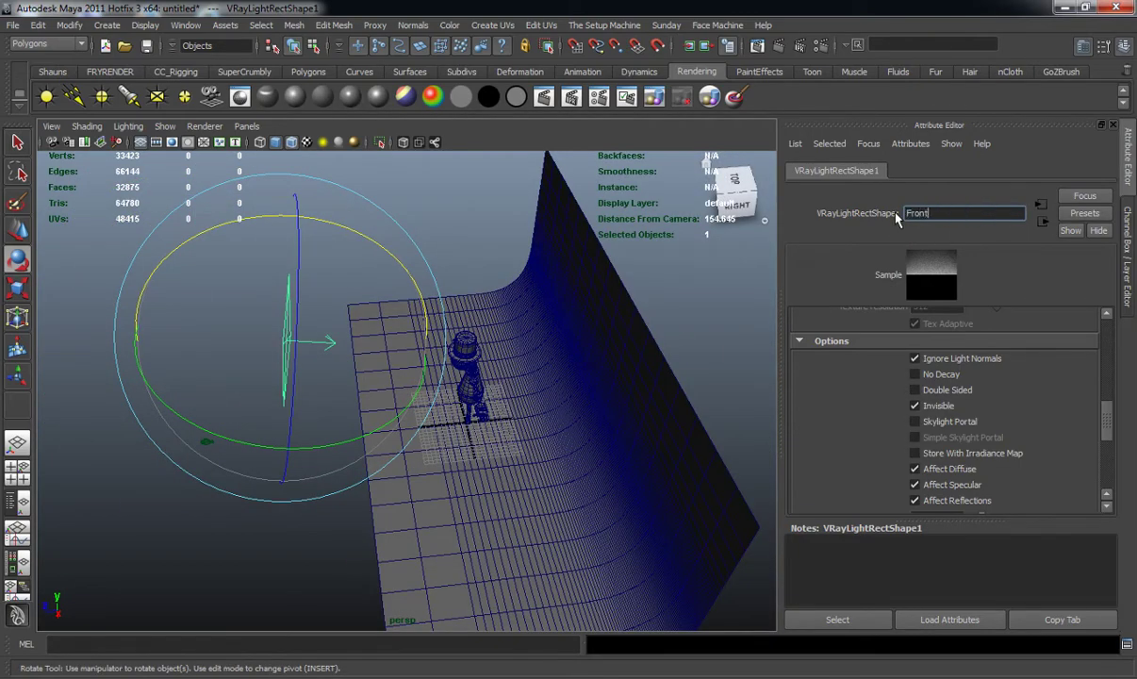
type("Light")
key("Return")
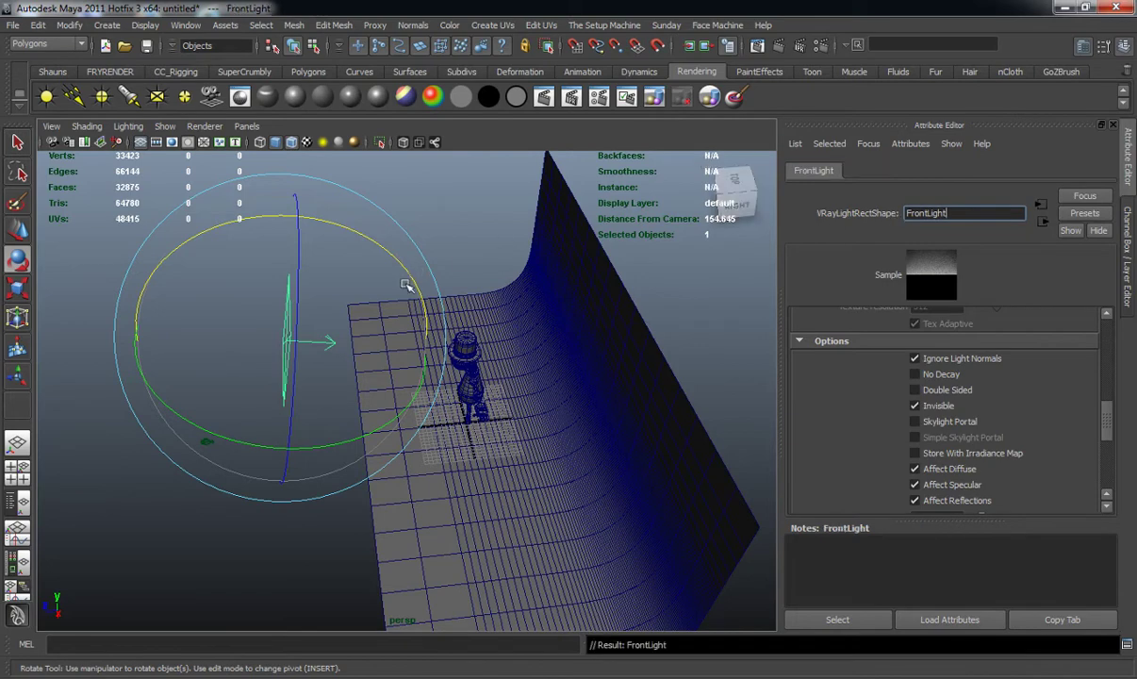
Step: Duplicate the front rectangle light and move the copy sideways along the backdrop
left_click_drag(406, 285, 382, 295, "alt")
key("w")
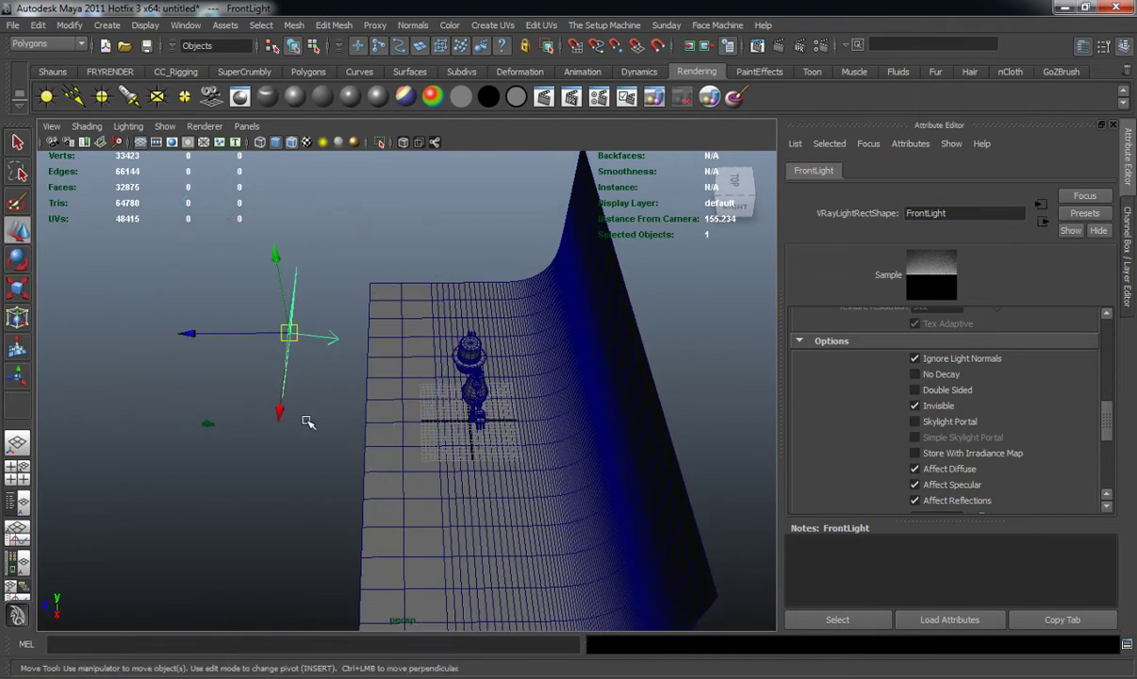
key("ctrl+d")
left_click_drag(287, 419, 375, 450)
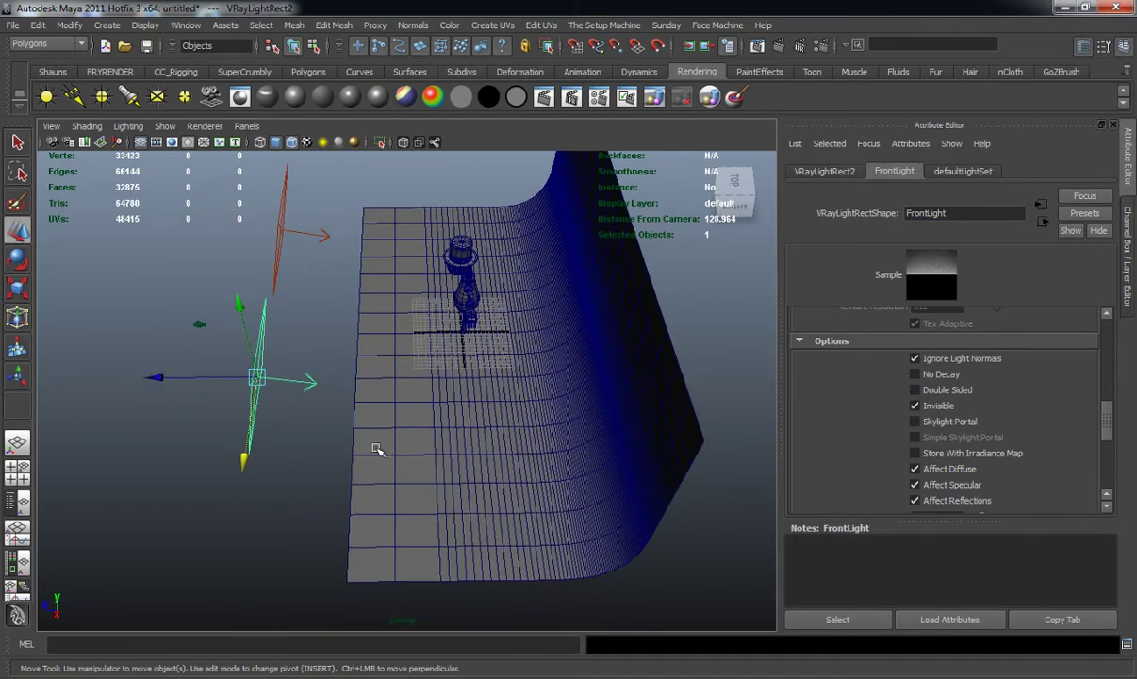
left_click_drag(162, 389, 489, 302)
Step: Select the whole scarecrow and convert its smooth mesh preview to polygons
left_click(358, 363)
key("Up")
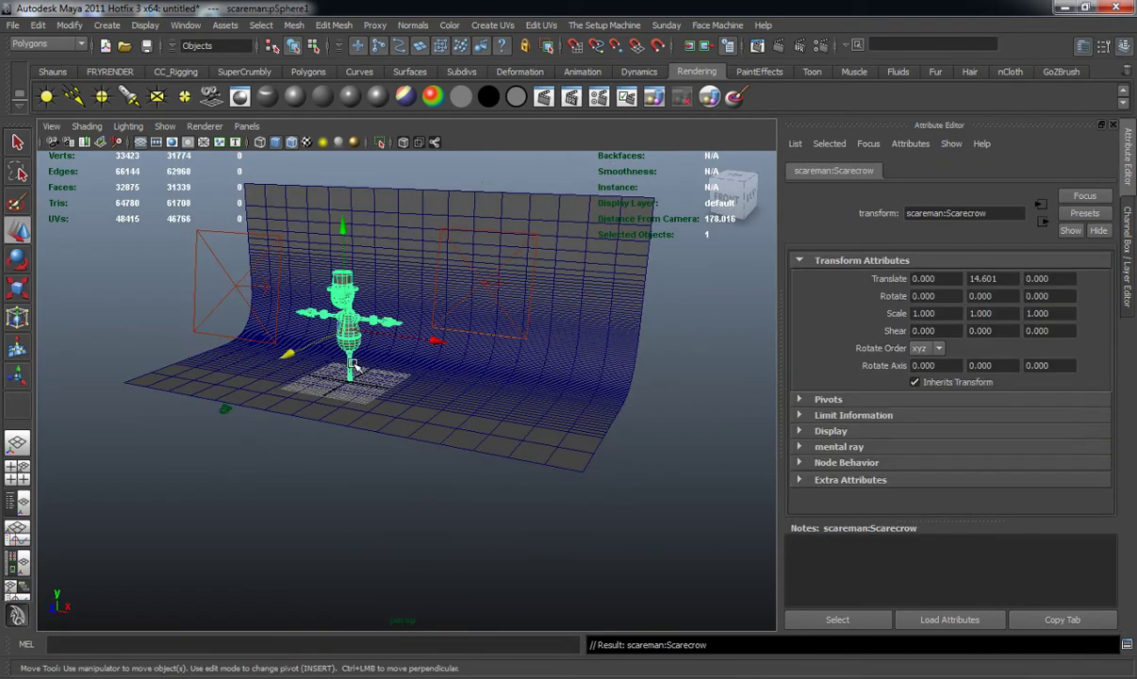
left_click_drag(316, 412, 362, 393, "alt")
scroll(419, 433, "up", 5)
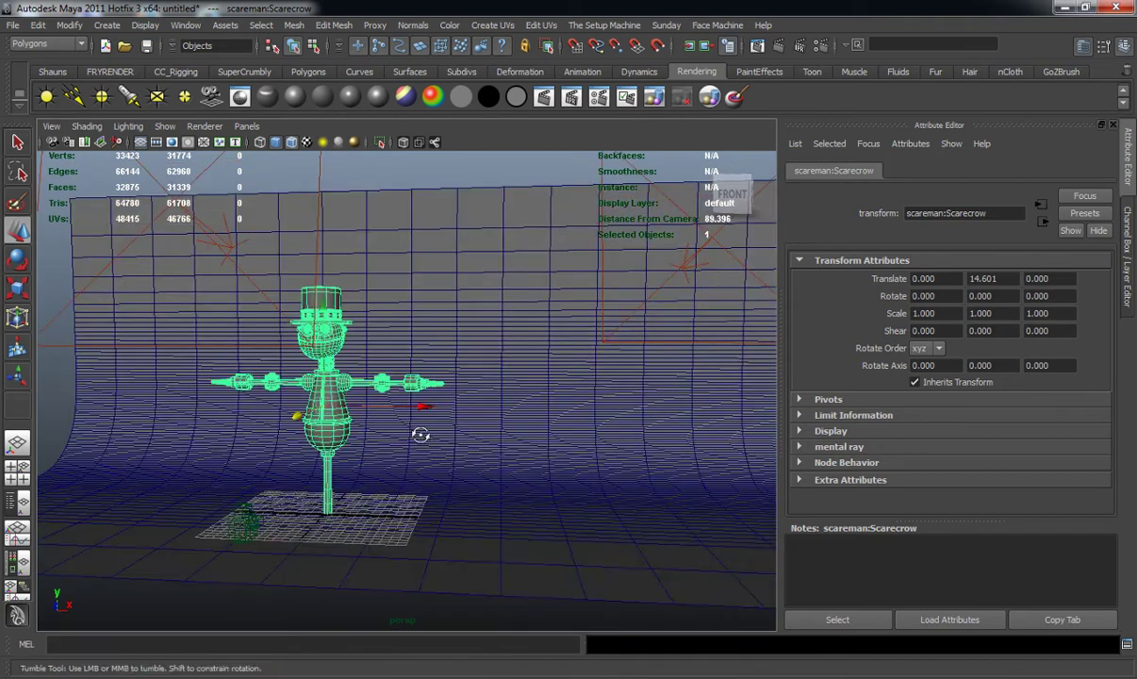
left_click(80, 27)
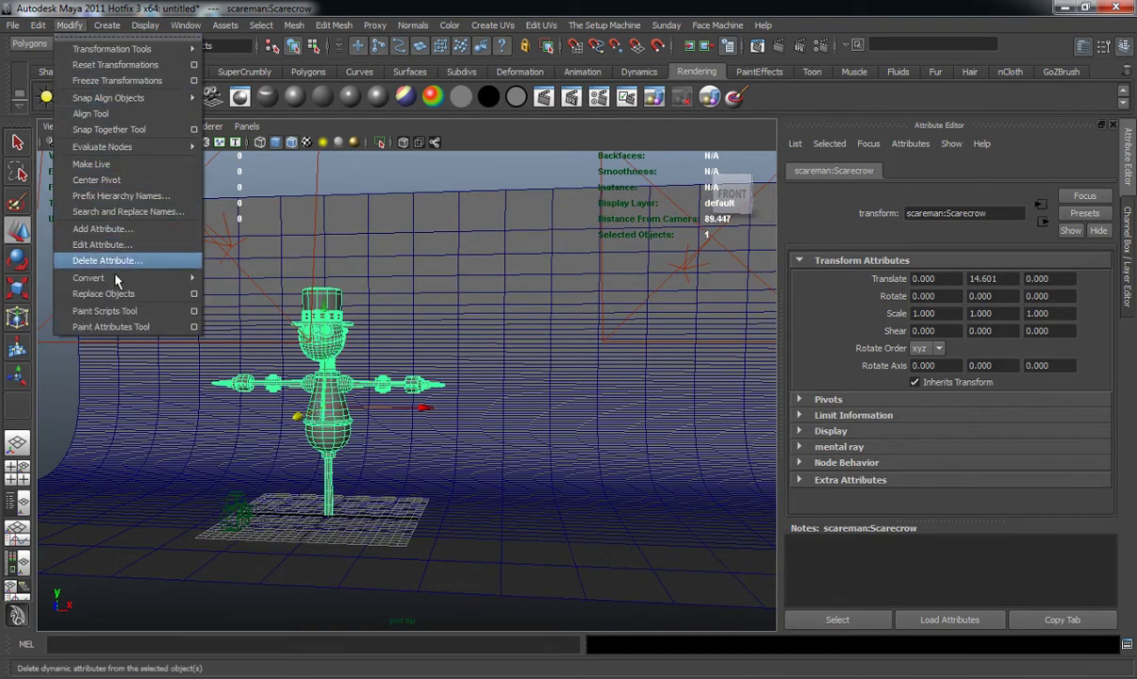
mouse_move(191, 277)
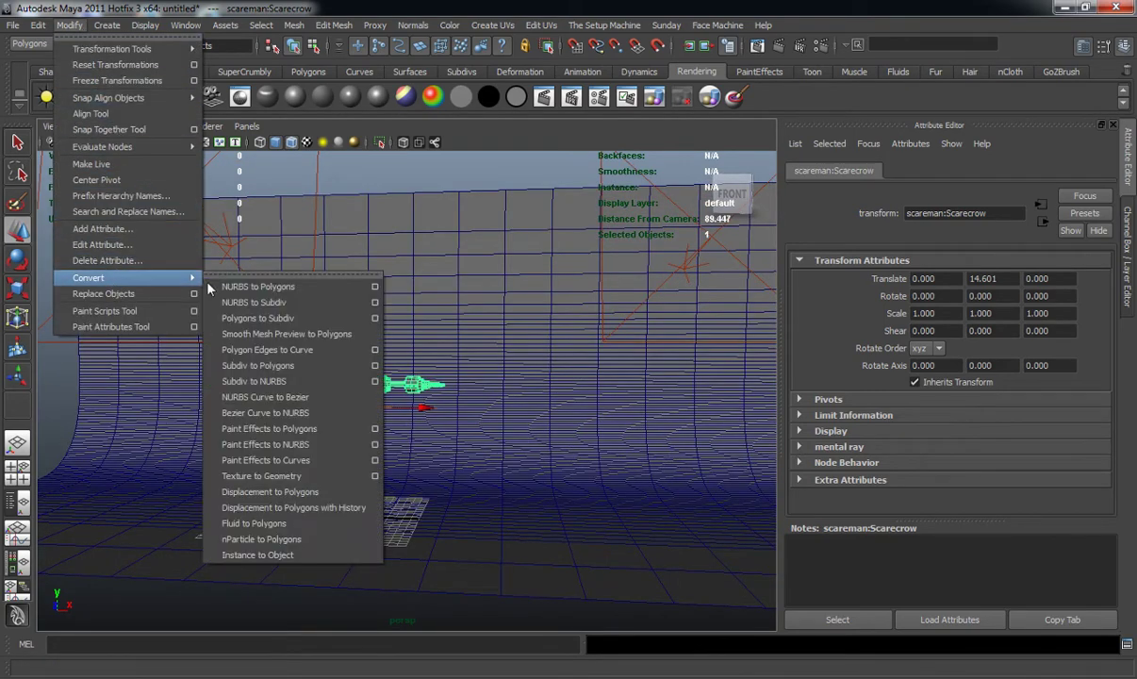
left_click(296, 335)
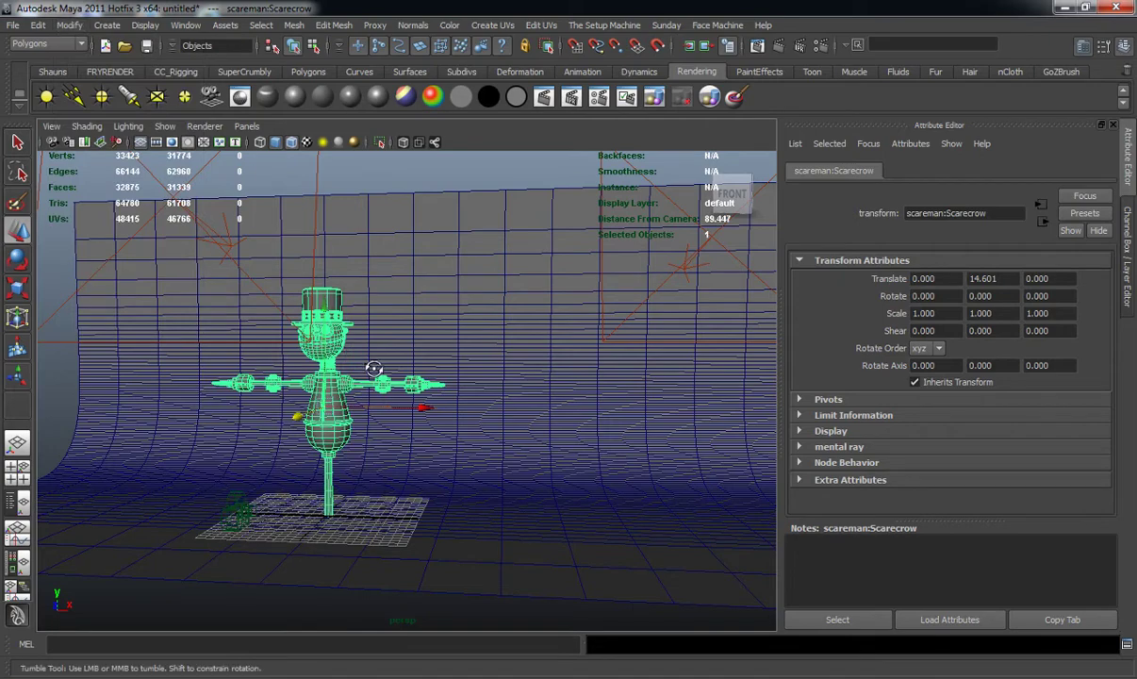
left_click_drag(246, 471, 265, 468, "alt")
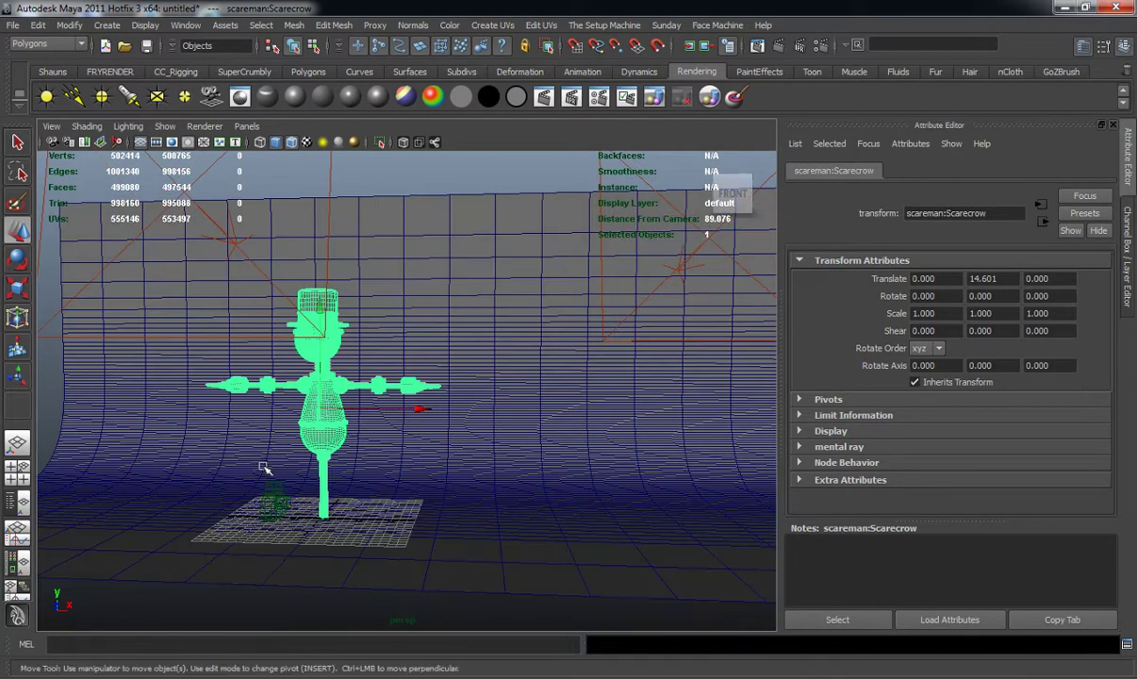
Step: Duplicate the scarecrow, place the copy beside the original, and rotate it about -98 degrees in Y for a side view
key("ctrl+d")
mouse_move(432, 419)
left_mouse_down()
mouse_move(652, 432)
mouse_move(443, 427)
left_mouse_up()
key("e")
key("w")
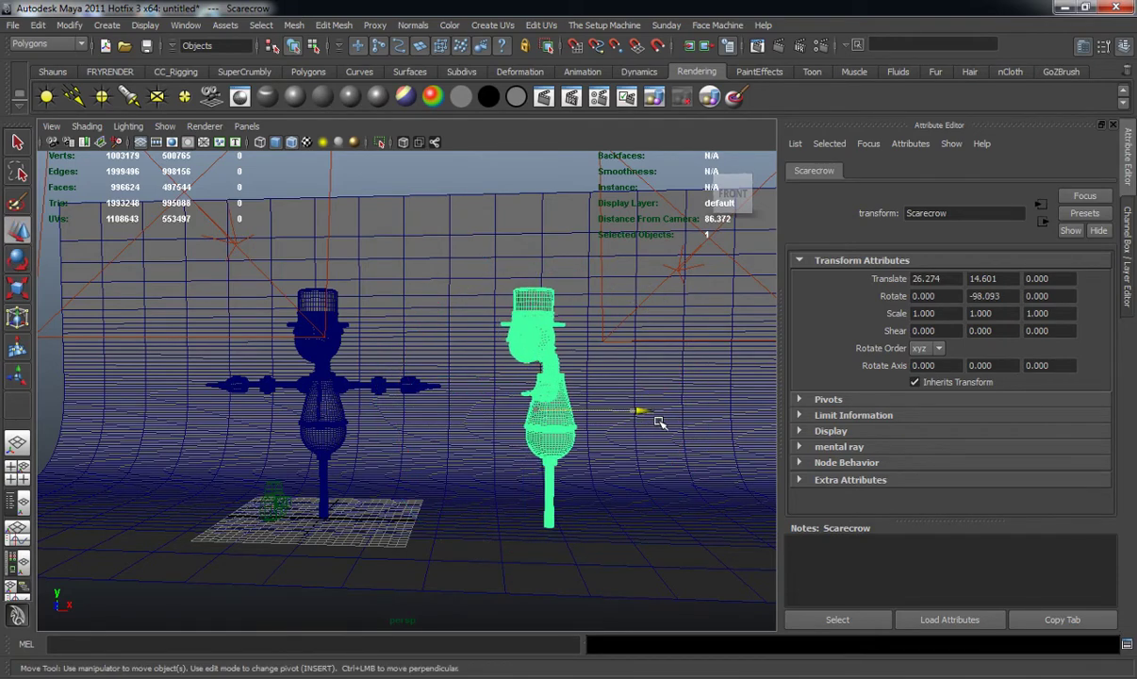
left_click_drag(660, 415, 341, 407)
Step: Move the duplicated rectangle light to about X 59.6 and rotate it to about -24.8, 67.1, 0 in X, Y and Z
left_click(328, 375)
left_click(396, 341)
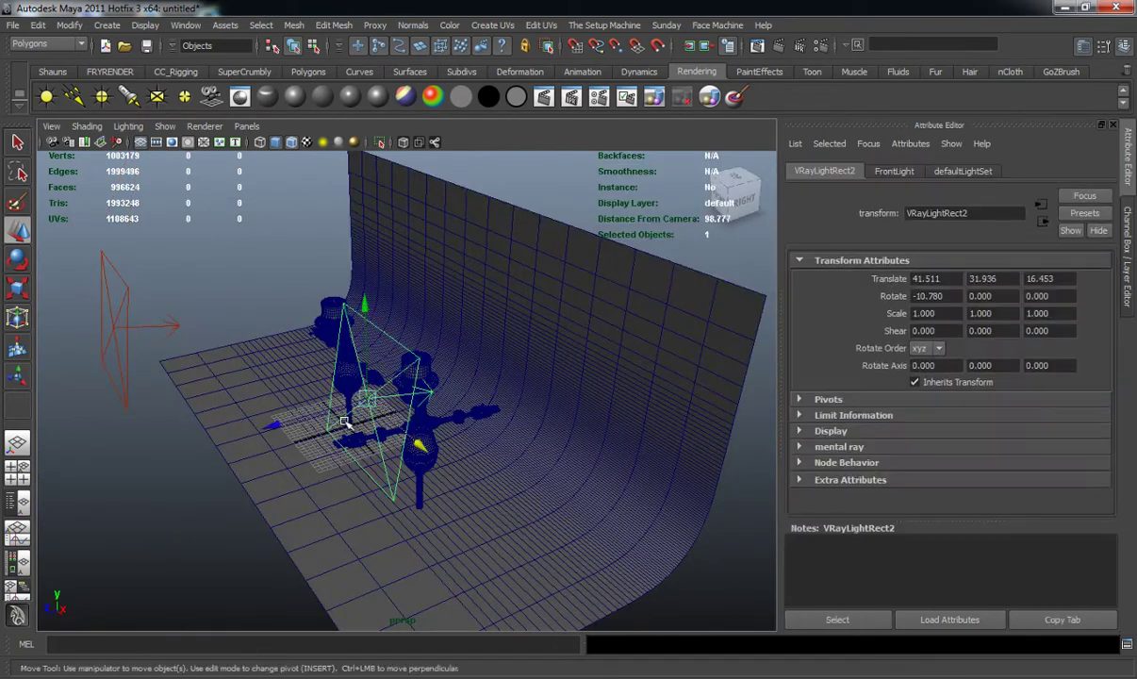
key("e")
left_click_drag(396, 341, 526, 341, "alt")
key("w")
middle_click_drag(546, 456, 566, 472)
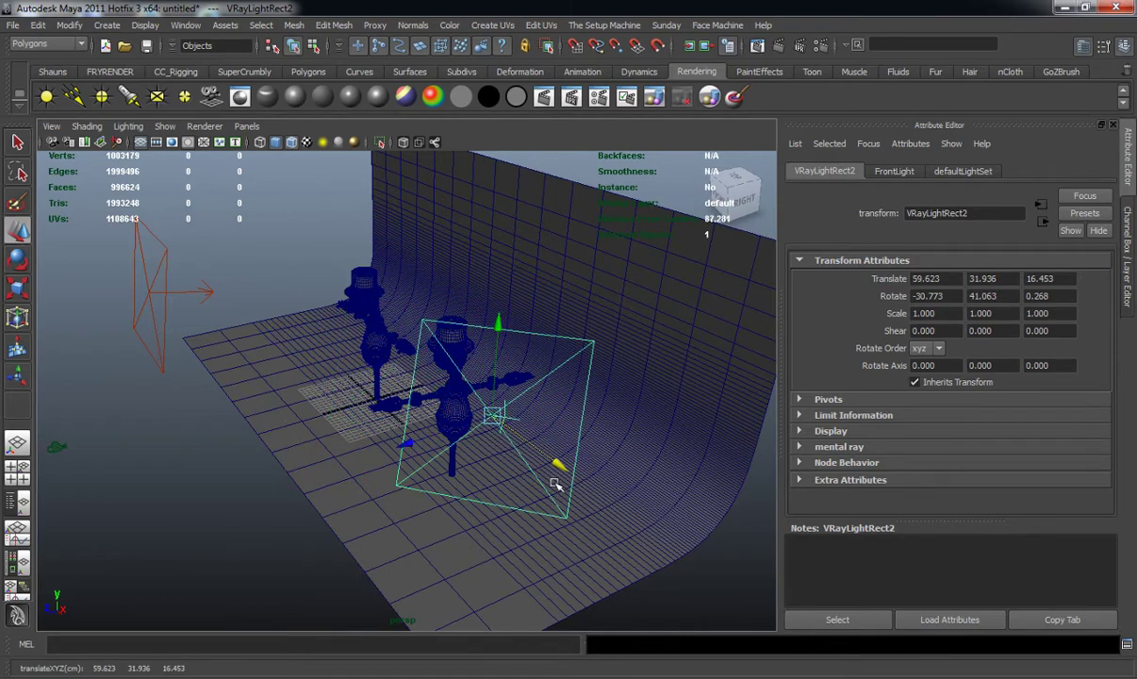
left_click_drag(565, 471, 499, 430, "alt")
key("e")
scroll(524, 436, "up", 5)
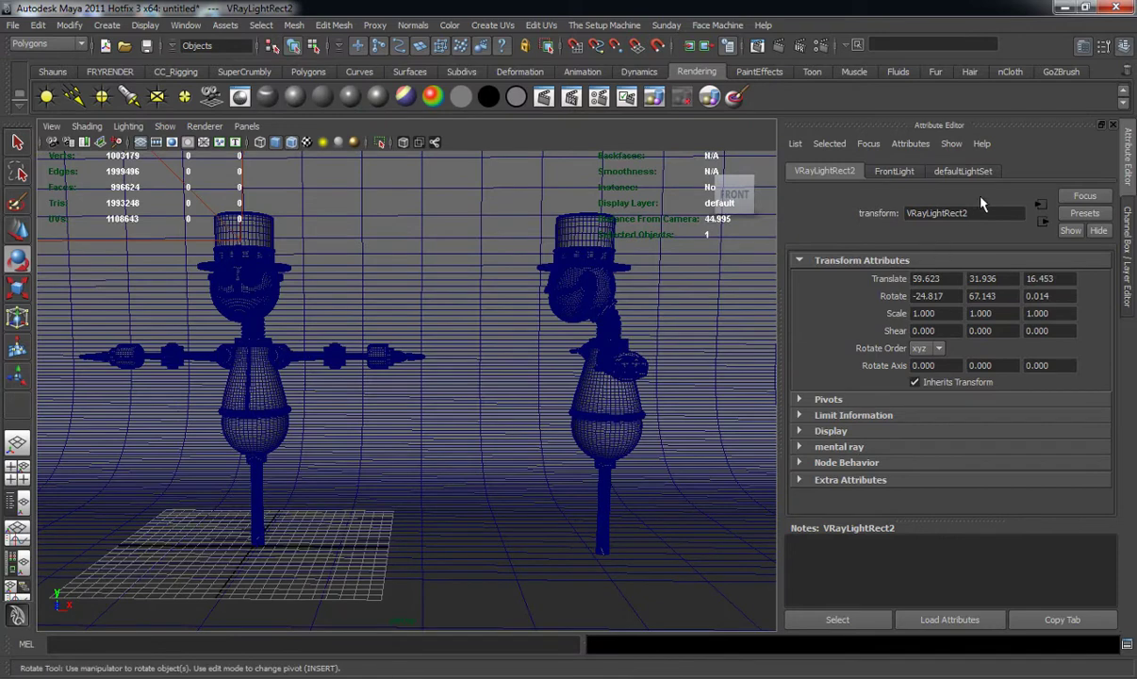
Step: Set the duplicated rectangle light's intensity multiplier to 4
left_click(894, 171)
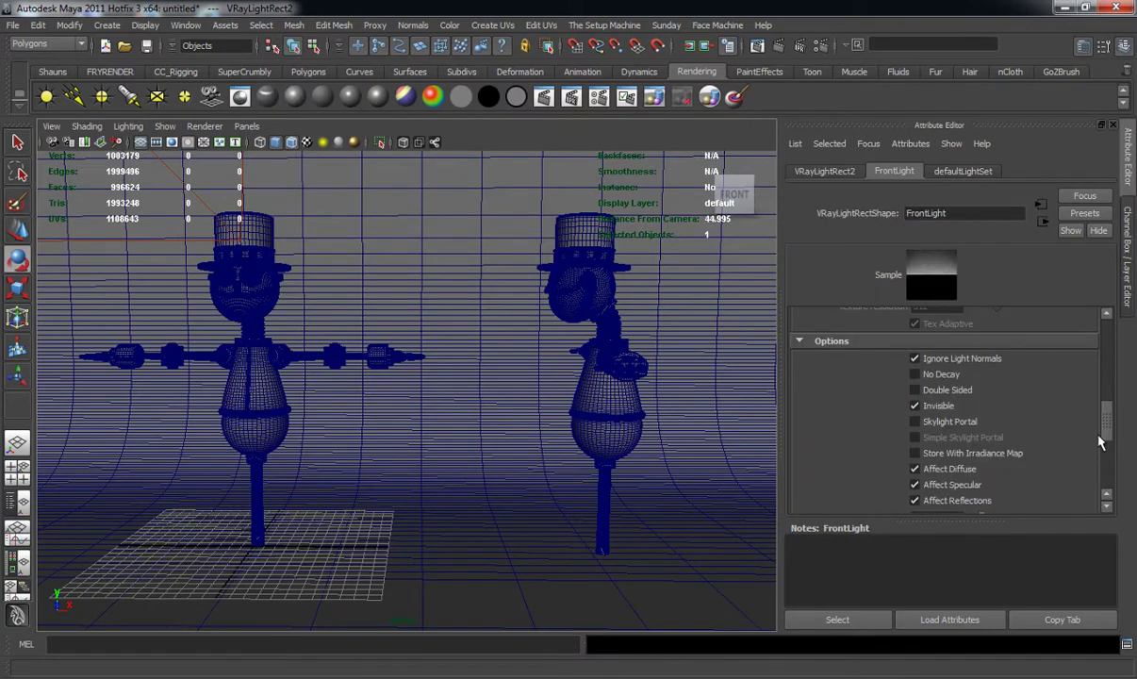
scroll(1116, 380, "down", 5)
scroll(1037, 378, "up", 5)
double_click(929, 410)
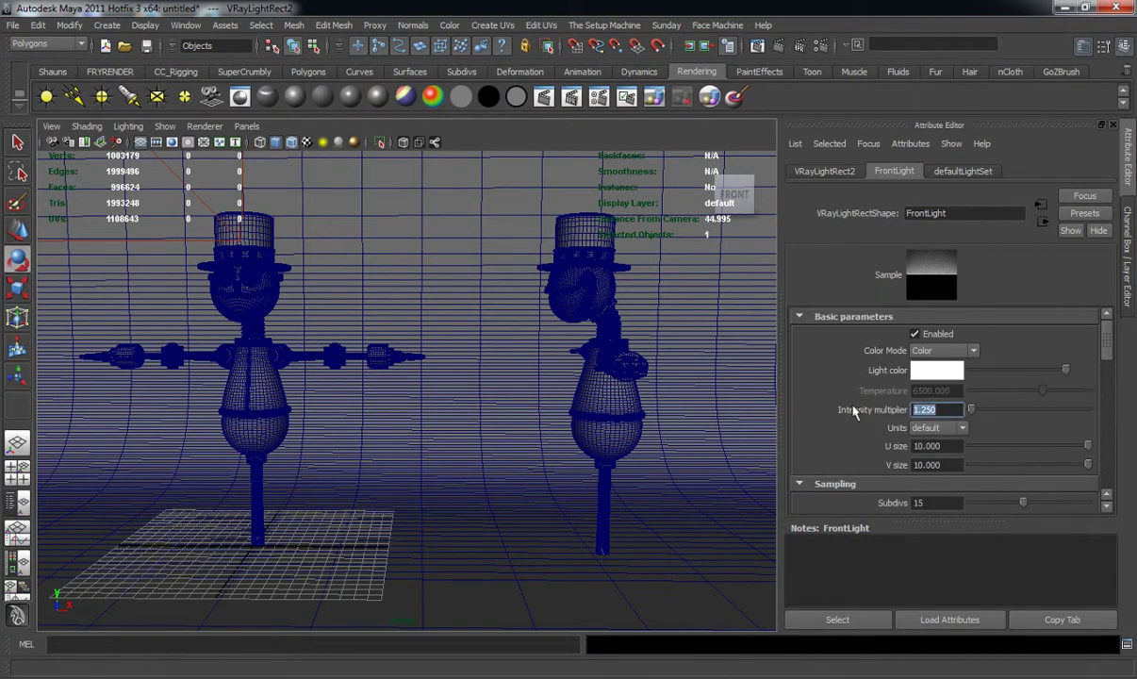
type("4")
key("Return")
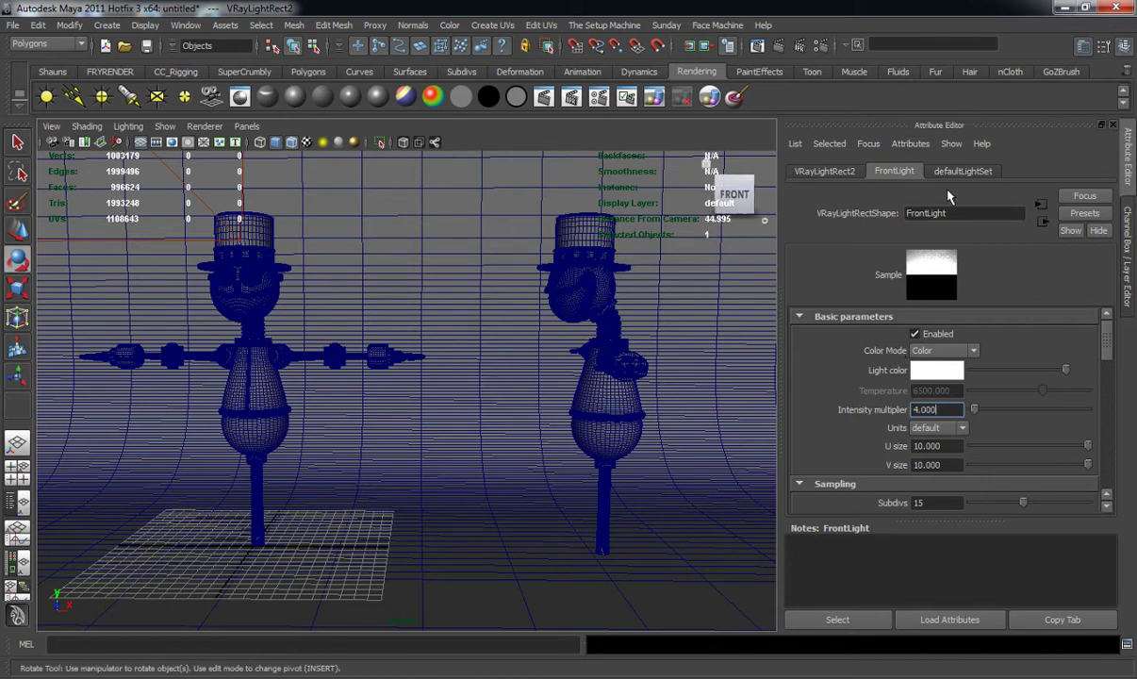
Step: Show the Channel Box in place of the Attribute Editor and look through ShotCam in the viewport
key("ctrl+a")
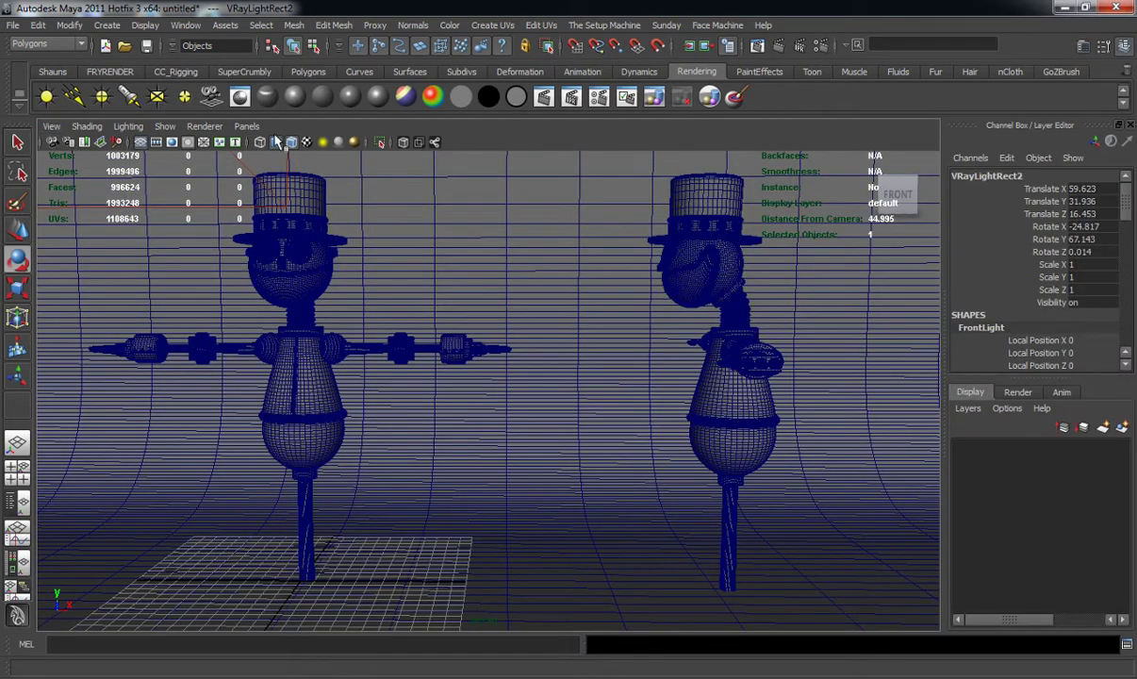
left_click(246, 127)
left_click(396, 143)
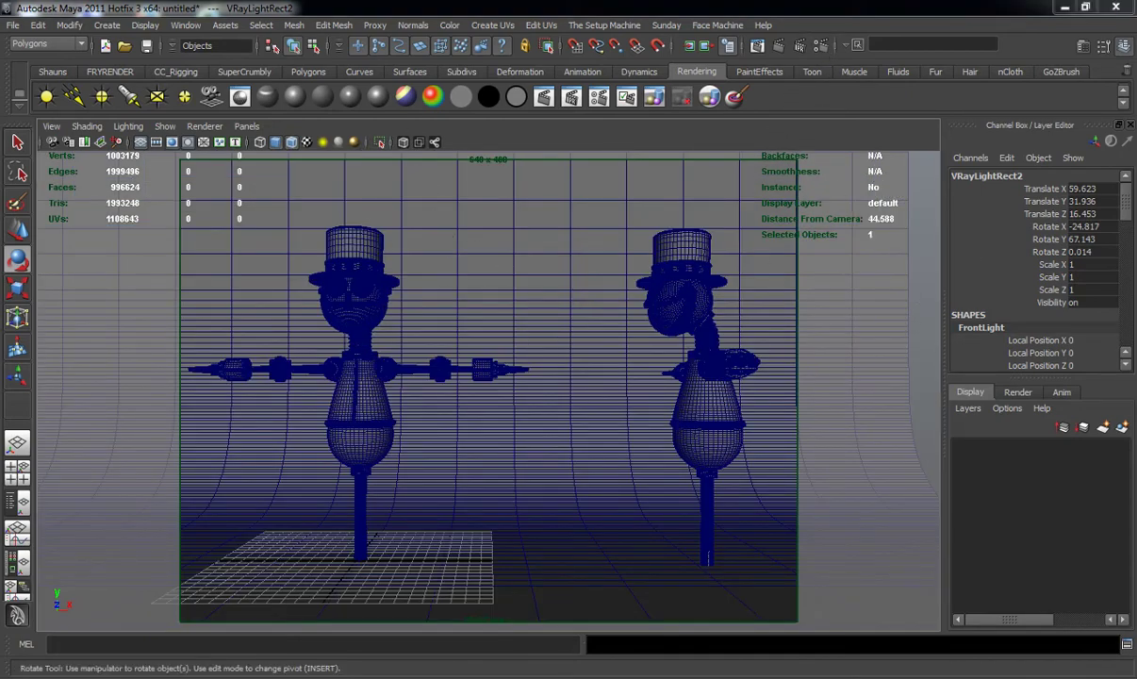
Step: Turn off Maintain Width/Height Ratio and set a custom render resolution of 3250 by 1828
left_click(599, 97)
left_click_drag(551, 103, 394, 50)
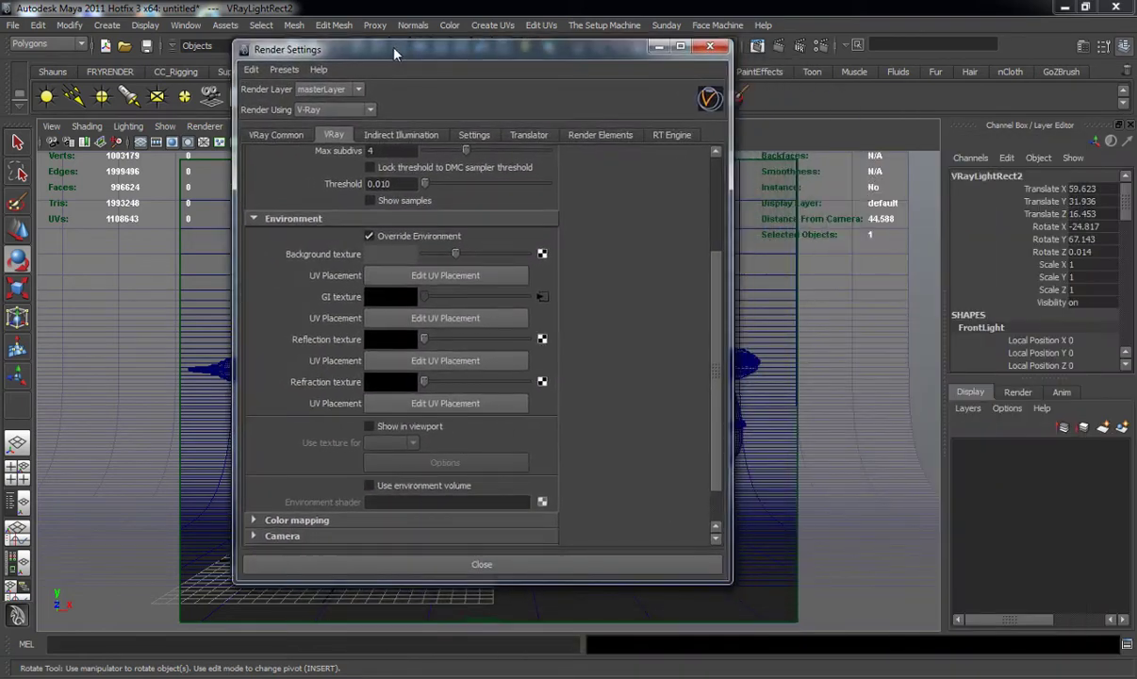
left_click(277, 137)
scroll(318, 306, "down", 6)
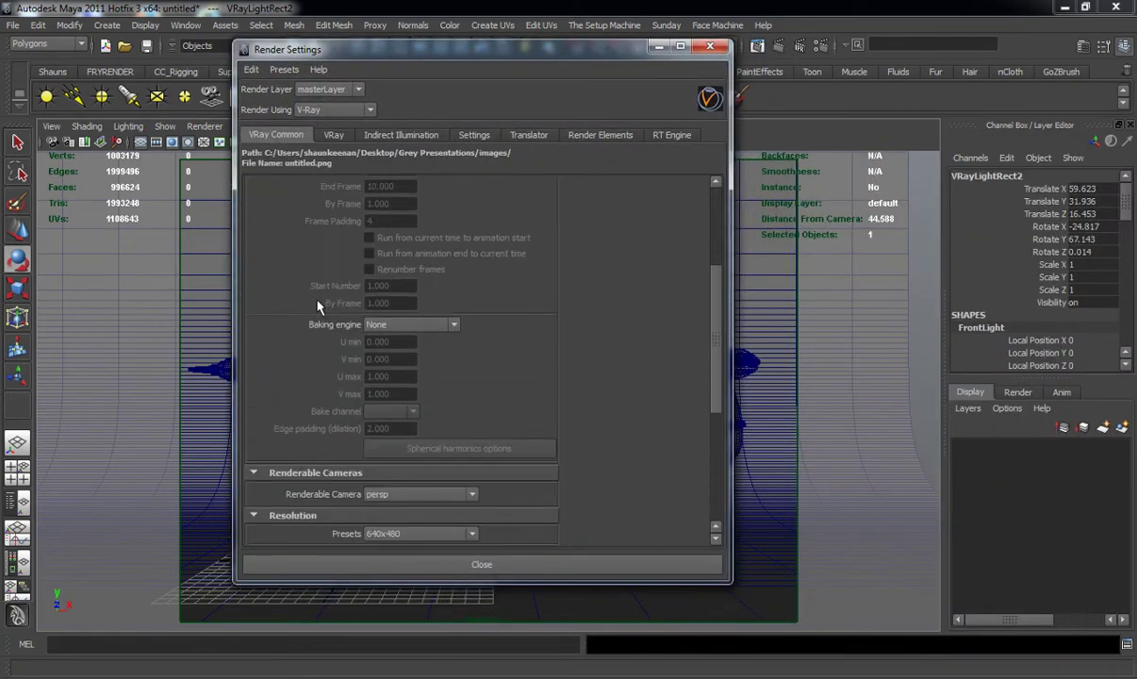
scroll(318, 307, "down", 2)
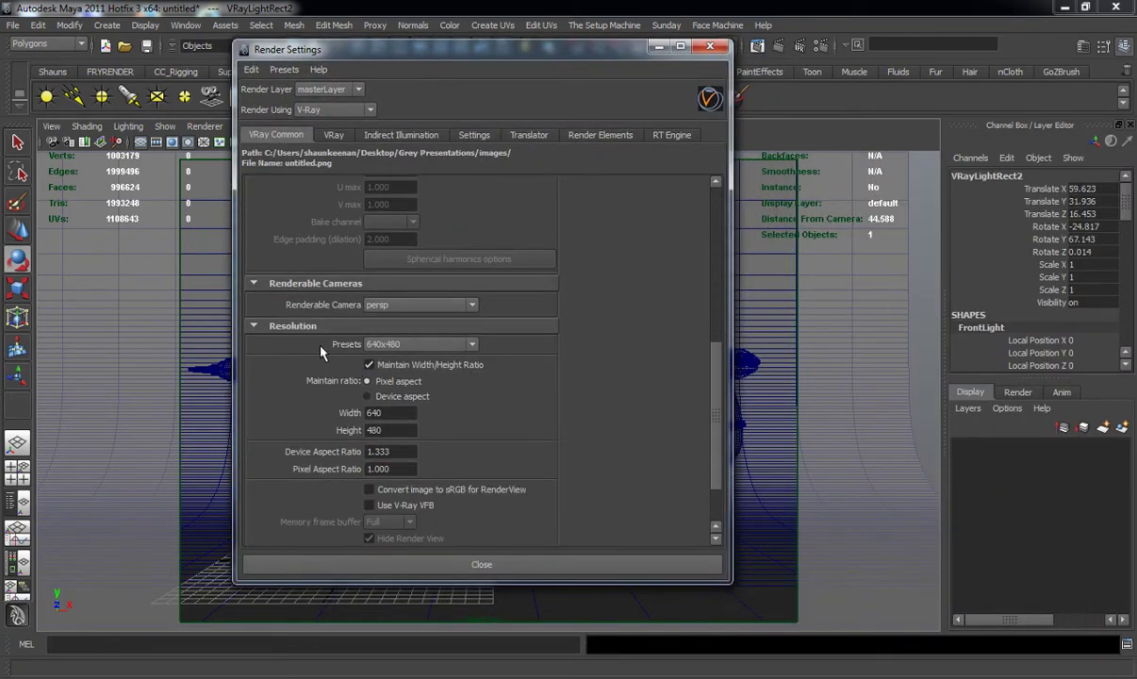
scroll(691, 370, "down", 1)
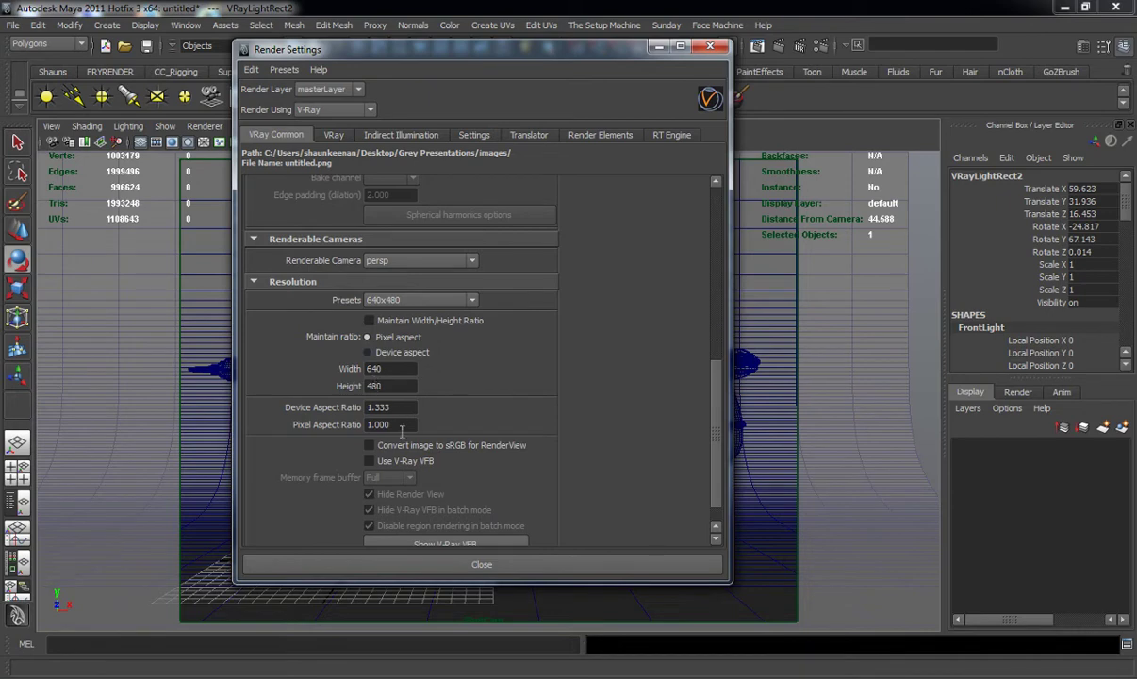
left_click(388, 298)
left_click(391, 321)
left_click_drag(385, 367, 328, 355)
type("3250")
key("Tab")
type("1828")
key("Return")
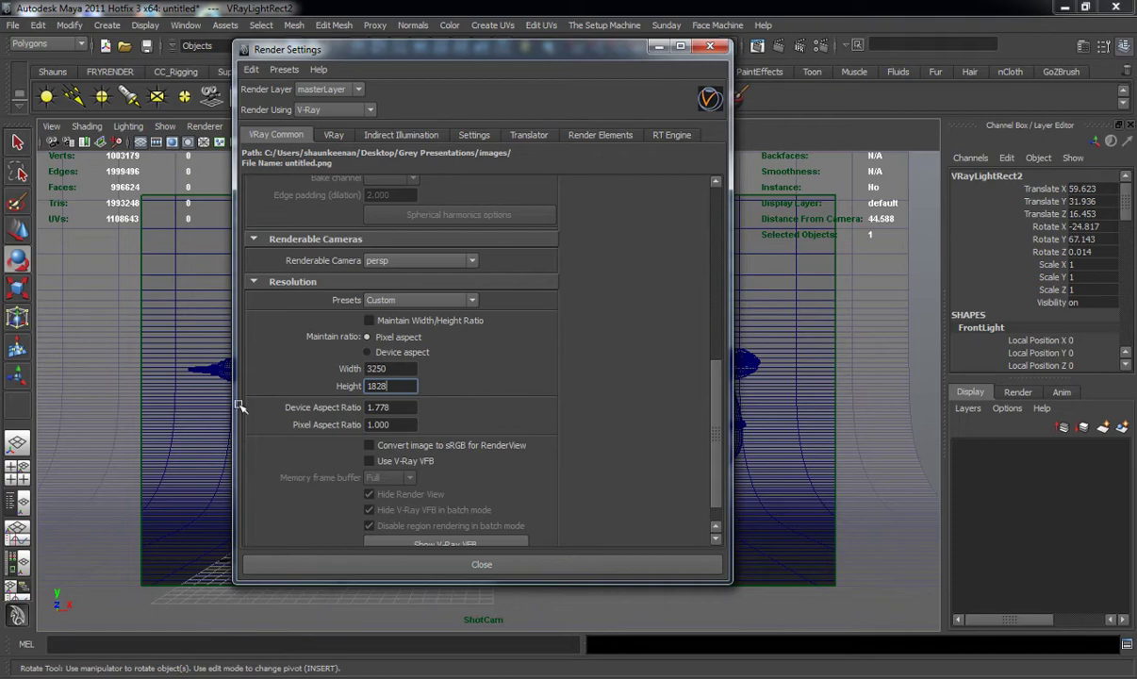
Step: Reframe ShotCam so both scarecrows fit closely inside the resolution gate
left_click_drag(513, 47, 765, 57)
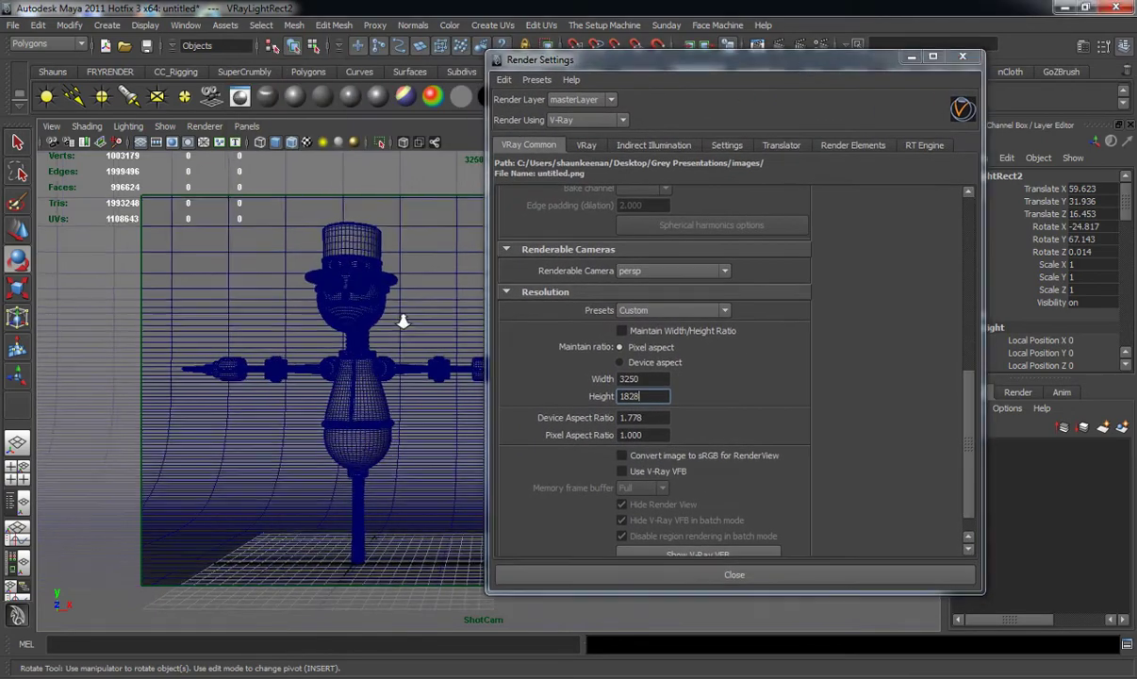
right_click_drag(342, 247, 431, 322, "alt")
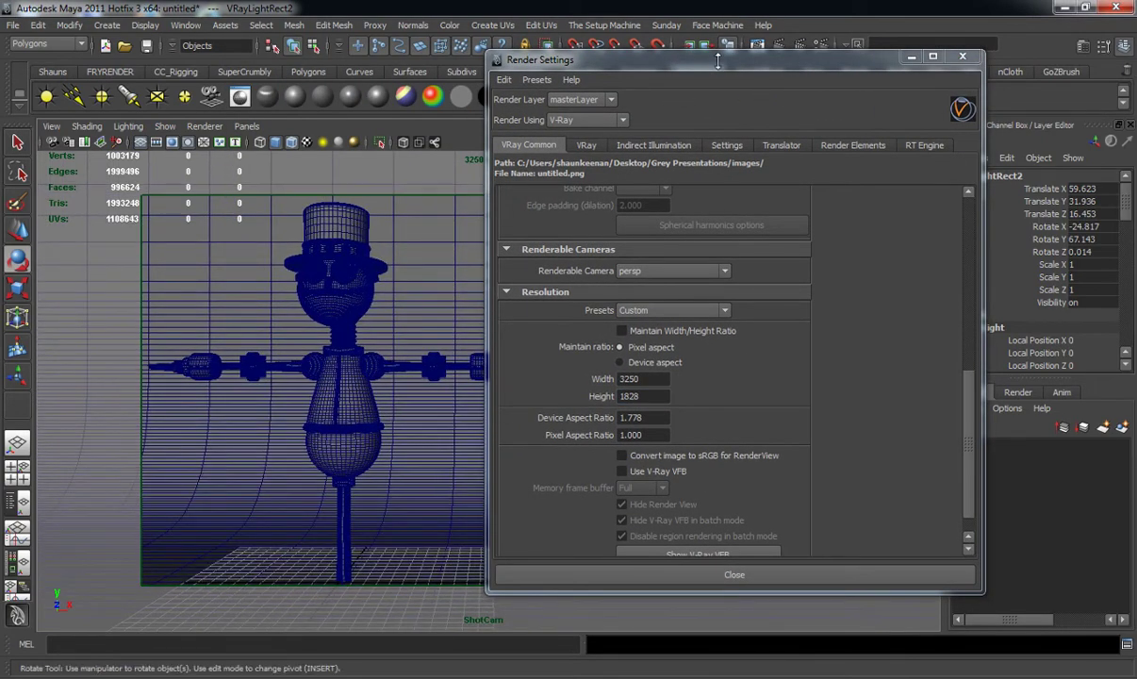
left_click_drag(717, 58, 1136, 103)
scroll(518, 305, "down", 3)
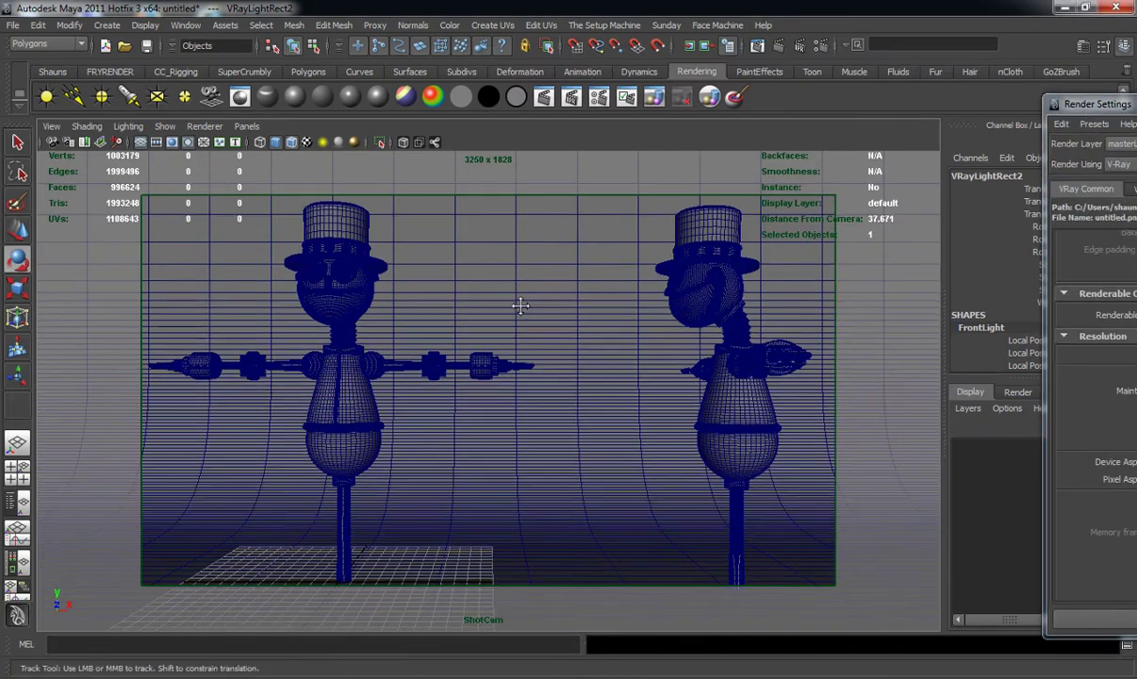
scroll(512, 307, "down", 1)
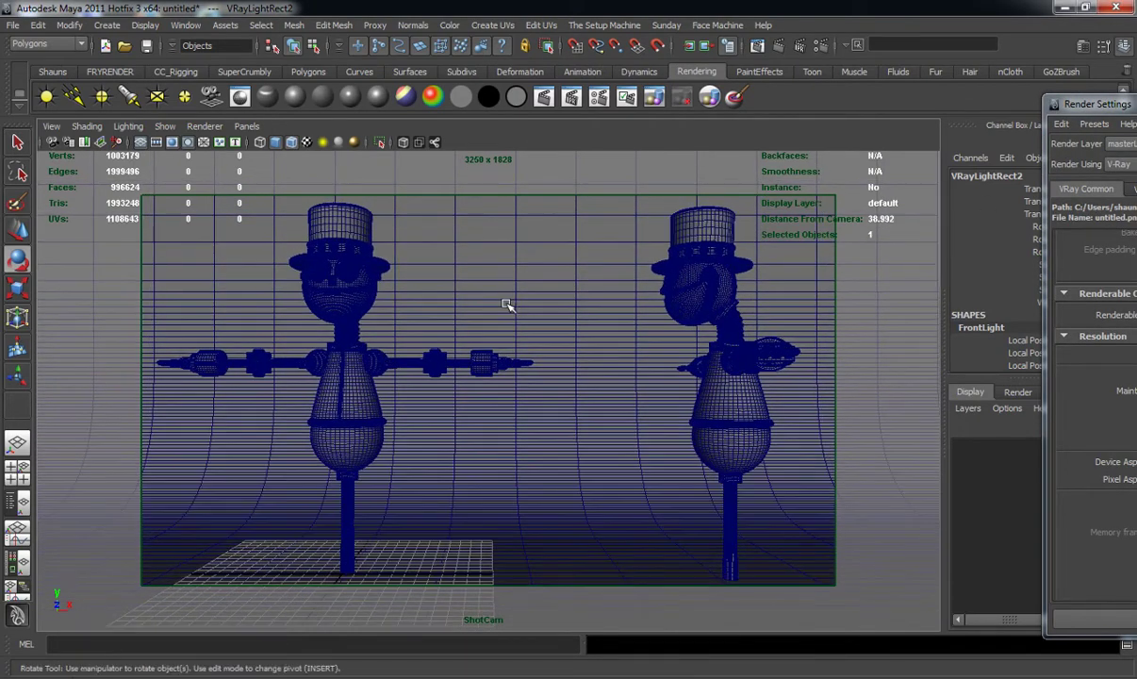
Step: Enable Use V-Ray VFB in the common render settings
left_click_drag(1136, 103, 438, 47)
scroll(476, 458, "down", 1)
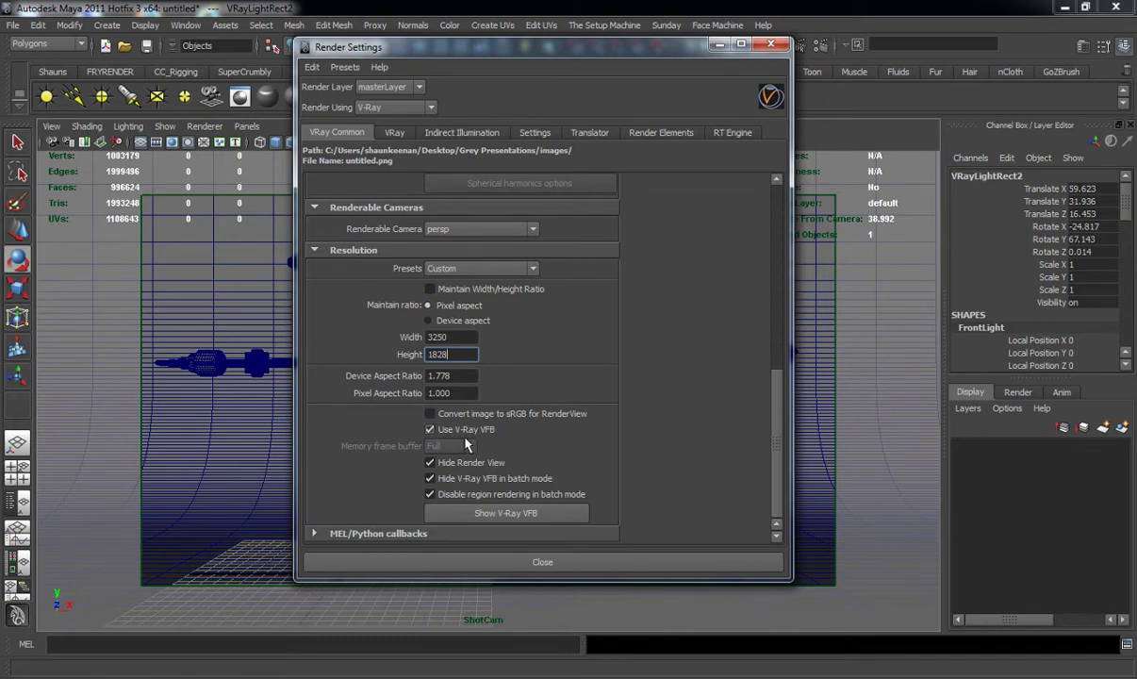
Step: Collapse the Environment settings and set the image sampler's antialiasing filter type to CatmullRom
left_click(400, 138)
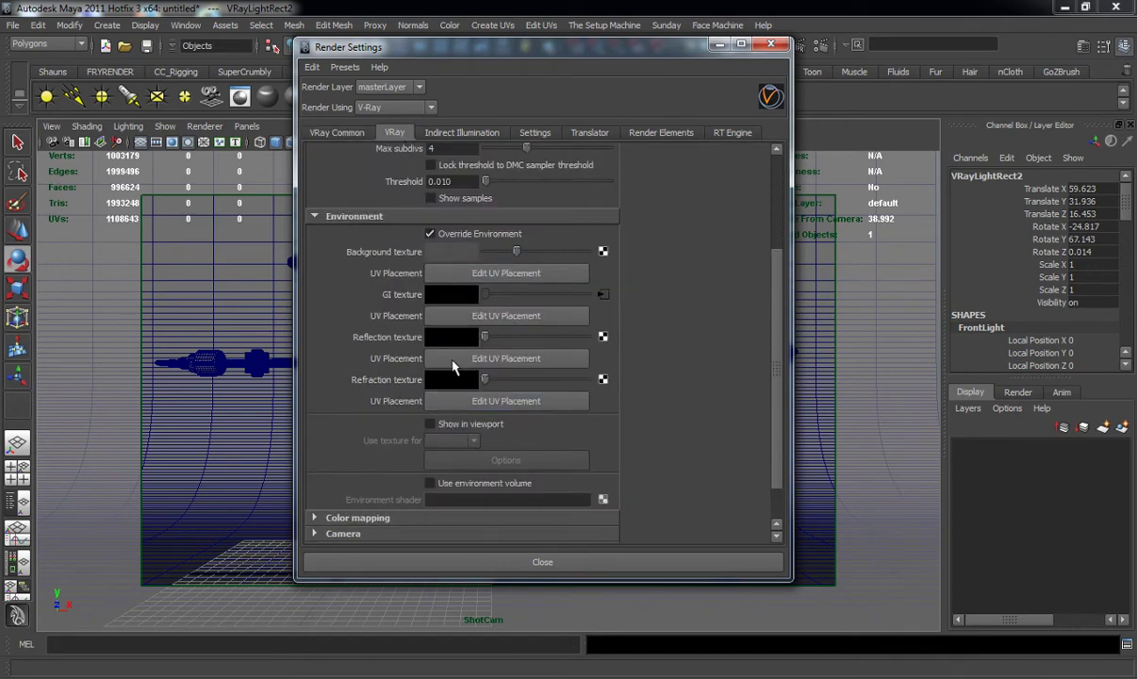
left_click(338, 216)
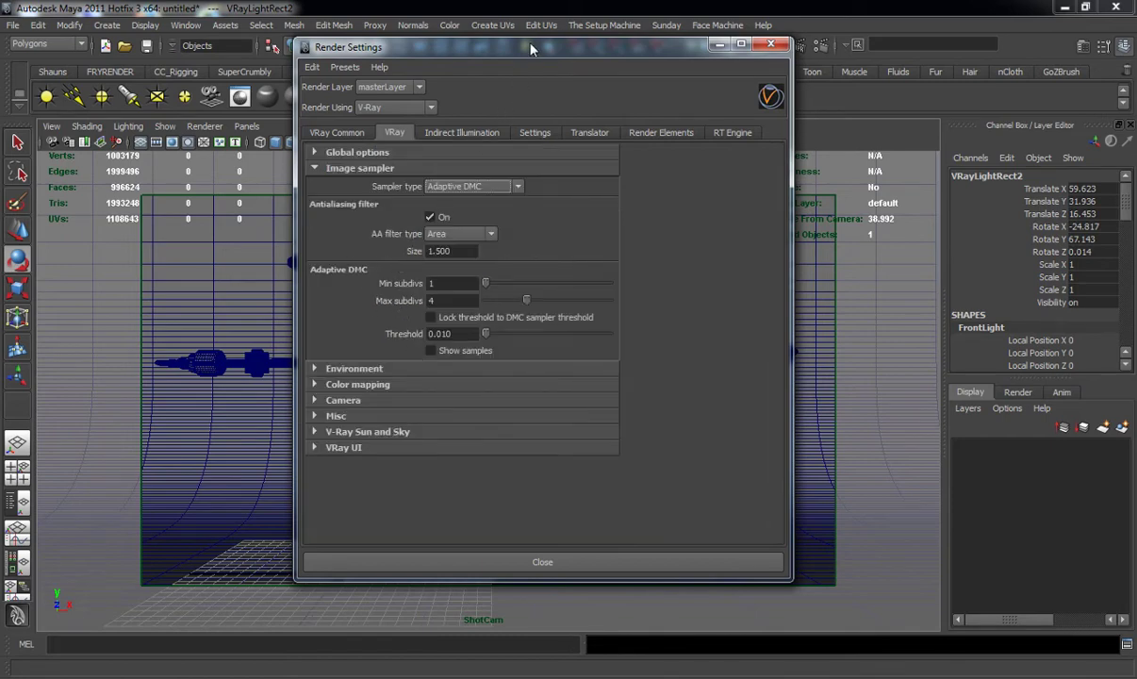
left_click_drag(531, 48, 654, 45)
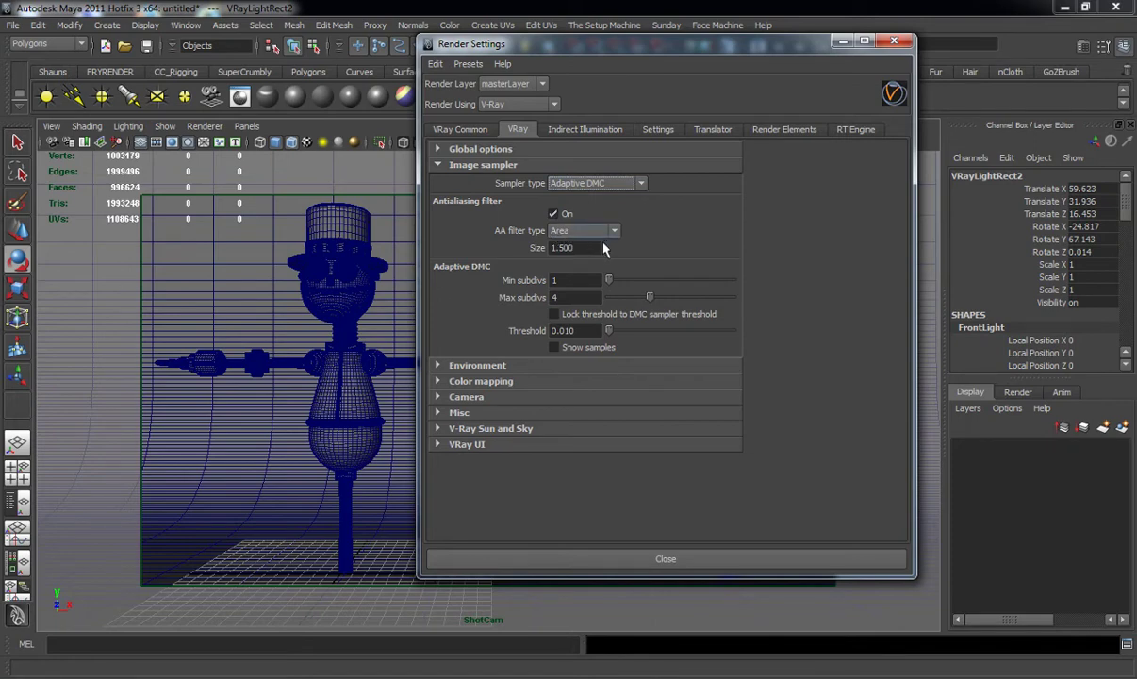
left_click(570, 230)
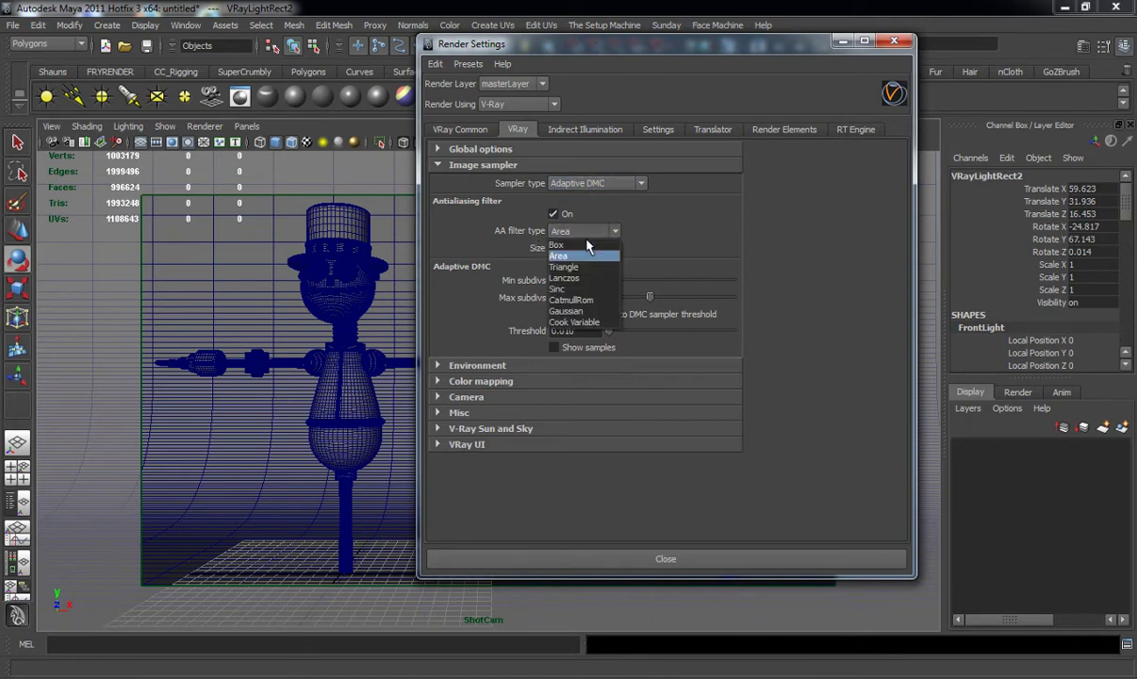
left_click(590, 301)
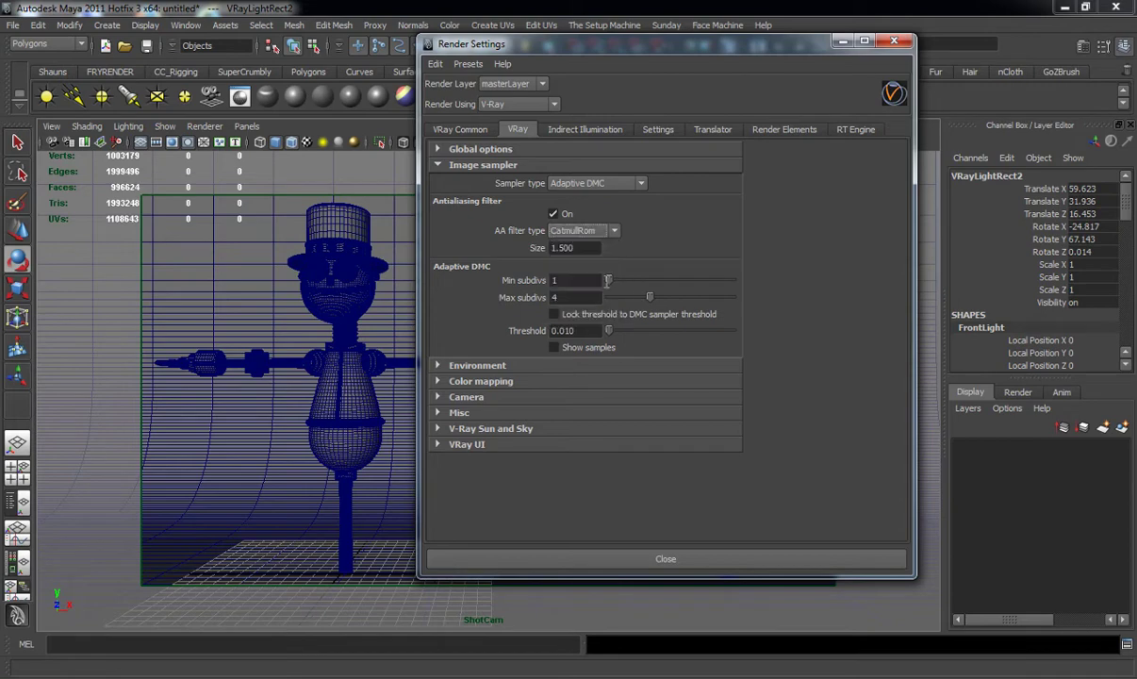
Step: Set the CatmullRom antialiasing filter size to 4
left_click(561, 247)
type("4")
key("Return")
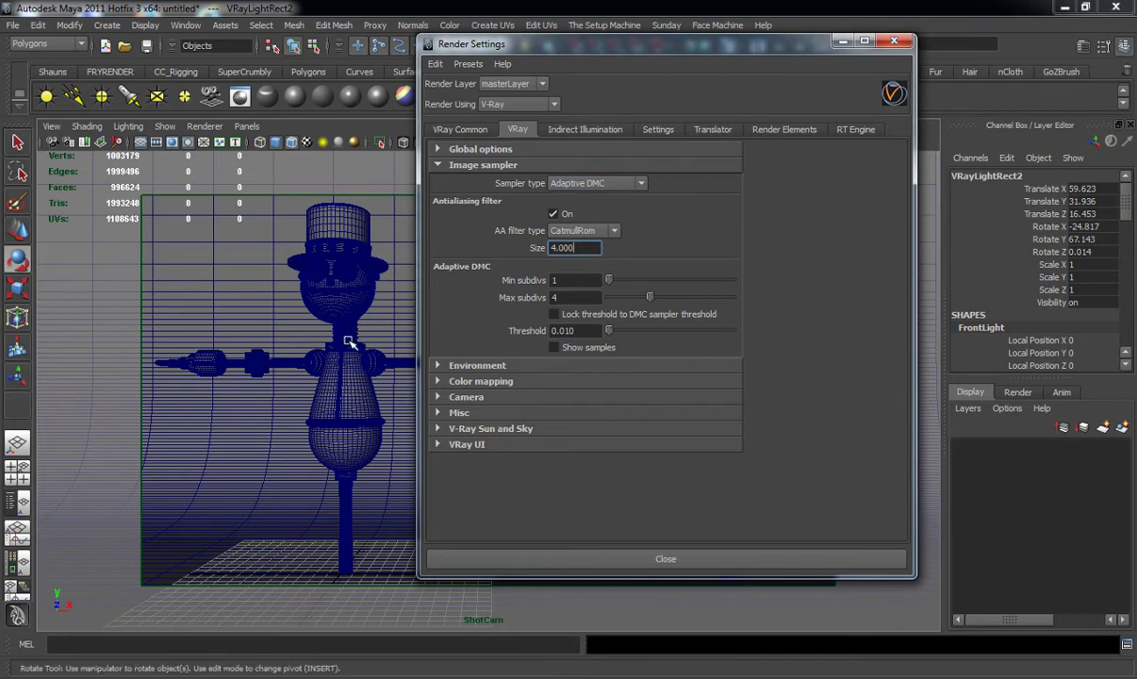
left_click_drag(630, 43, 559, 43)
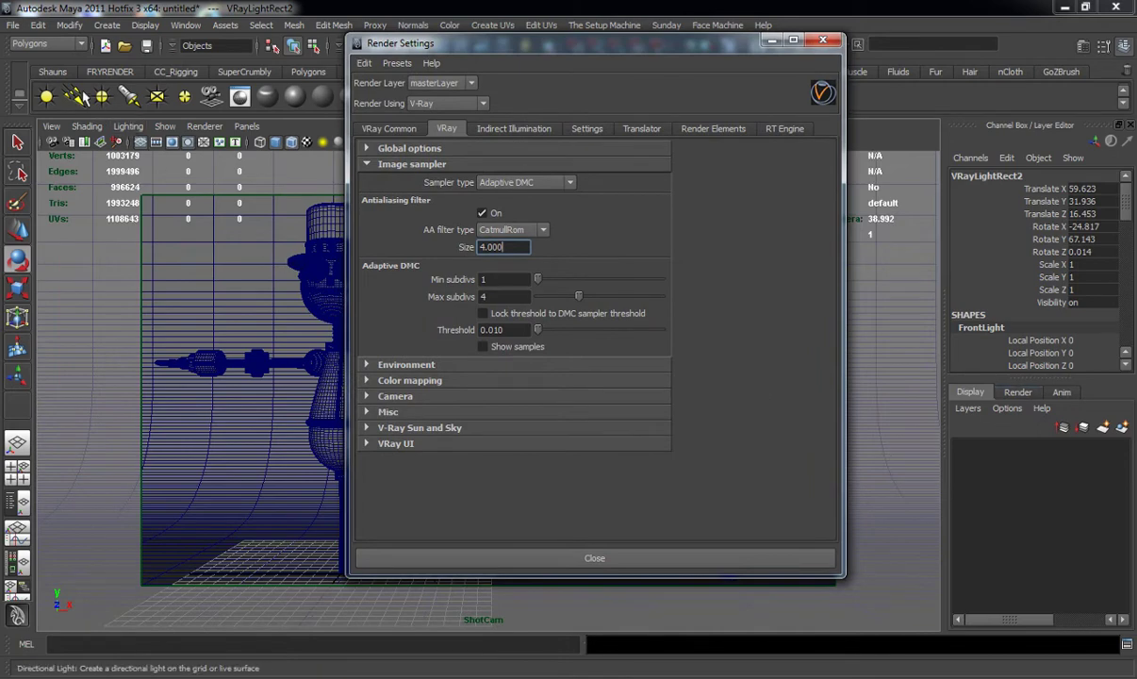
Step: Create a render layer containing the background mesh, both scarecrow groups, ShotCam and both V-Ray rectangle lights
left_click(53, 71)
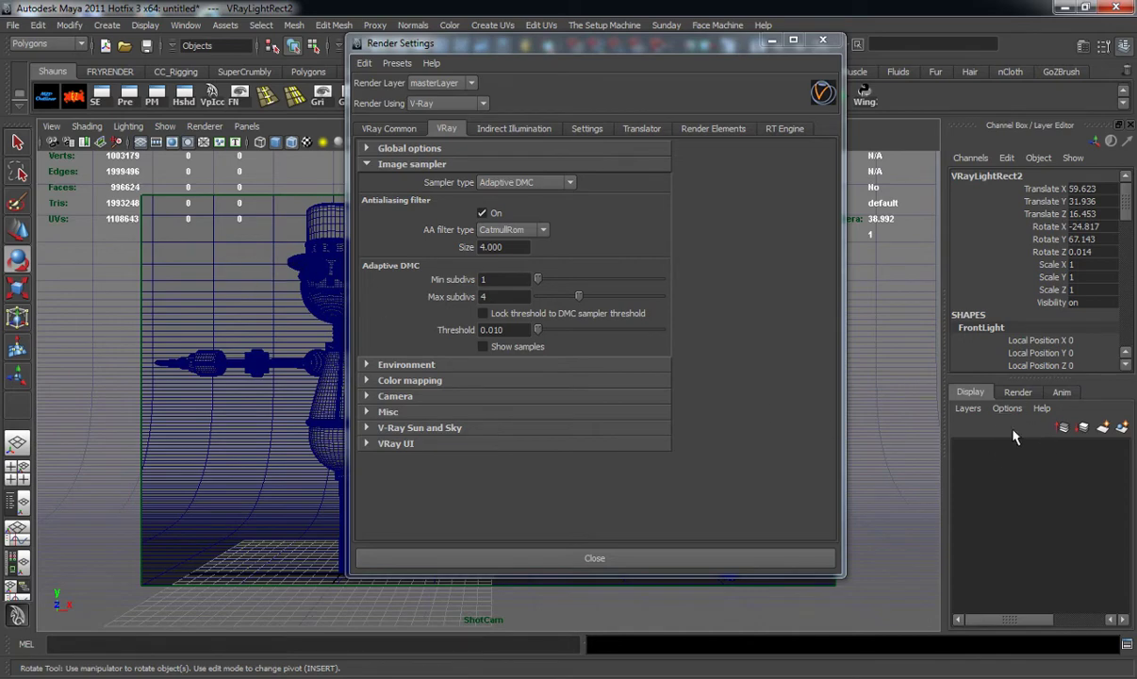
left_click(1017, 391)
left_click_drag(672, 51, 636, 62)
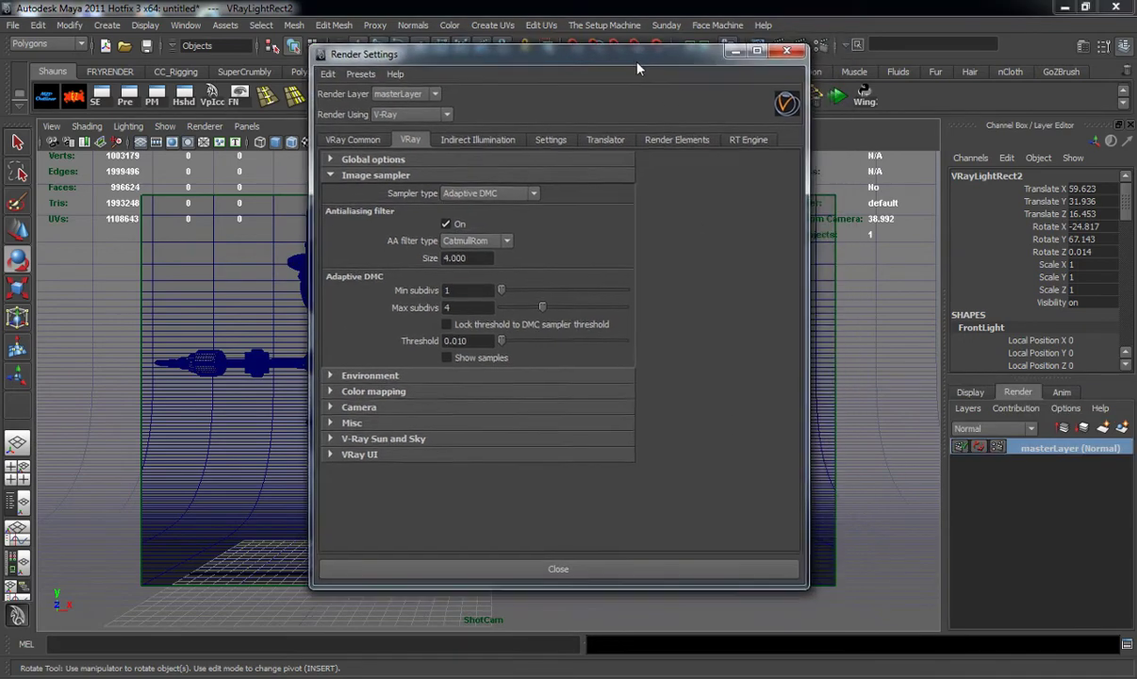
left_click(98, 136)
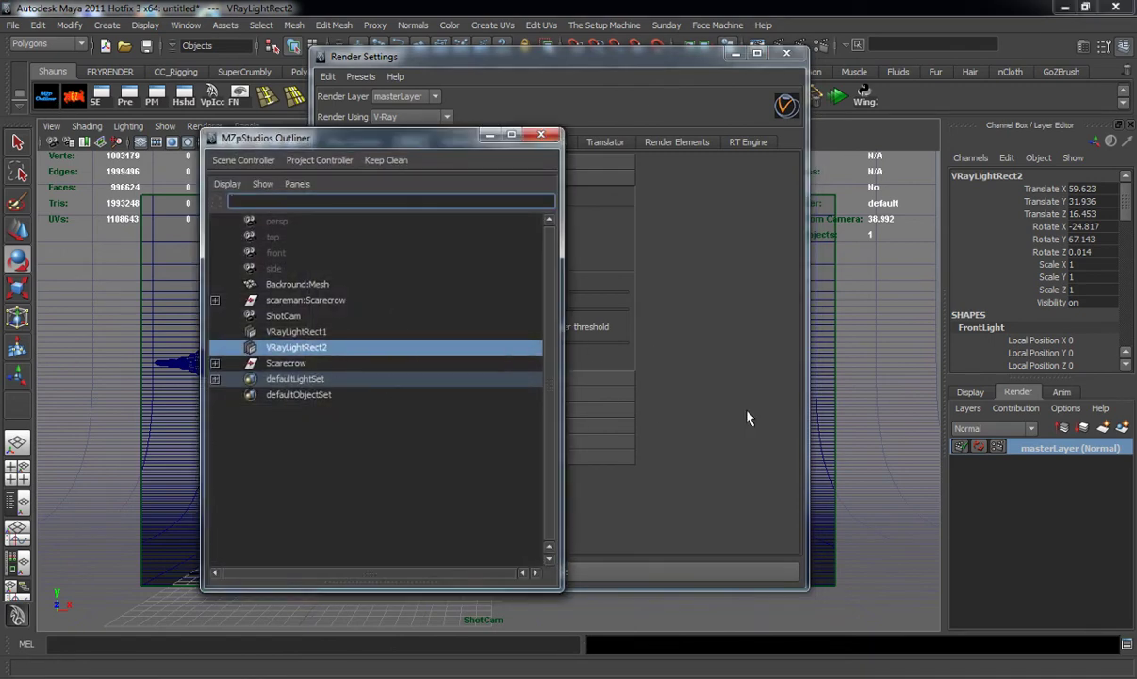
key("e")
left_click(303, 364)
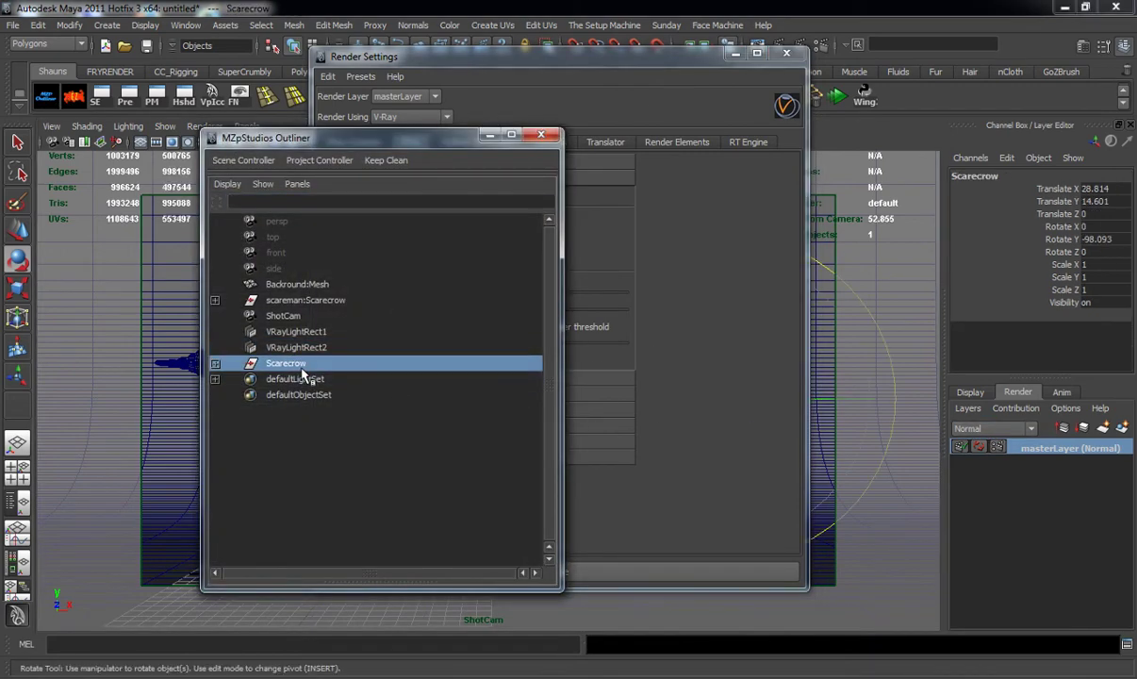
left_click(302, 331, "ctrl")
left_click(304, 348, "ctrl")
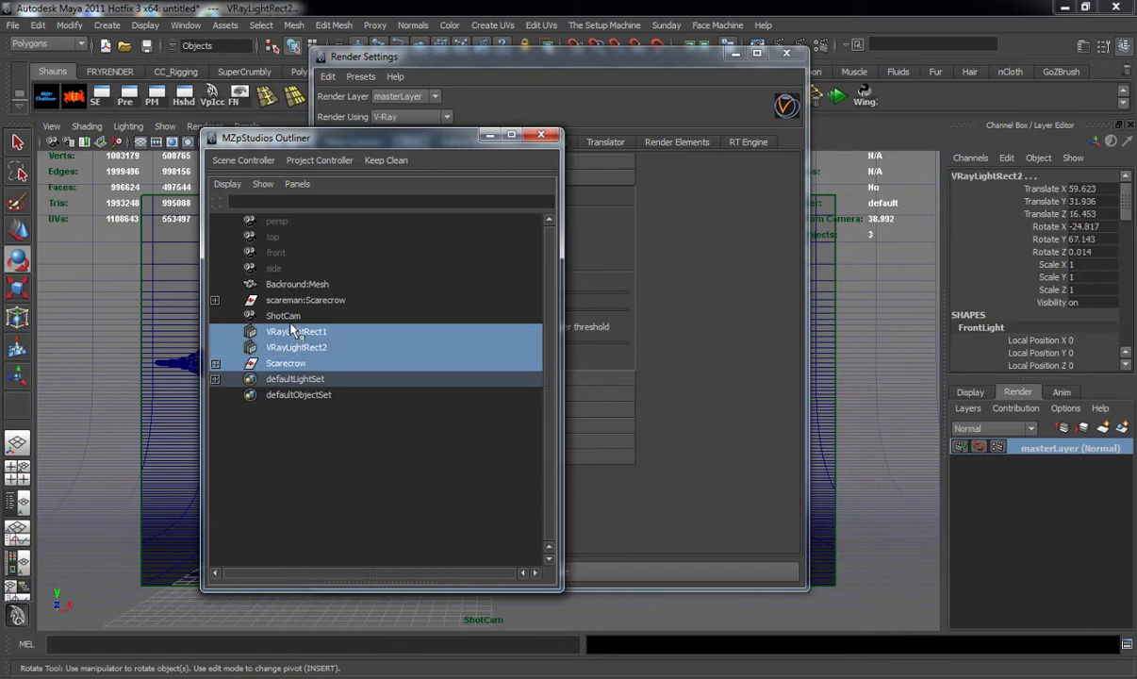
left_click(288, 317, "ctrl")
left_click(297, 300, "ctrl")
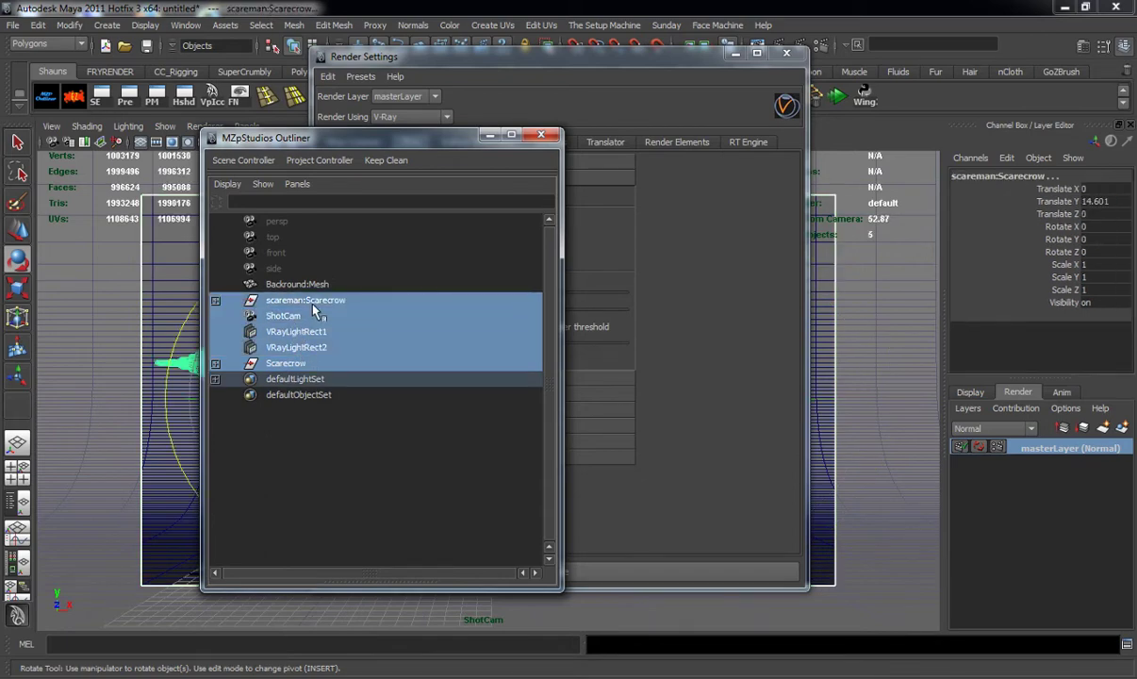
left_click(307, 287, "ctrl")
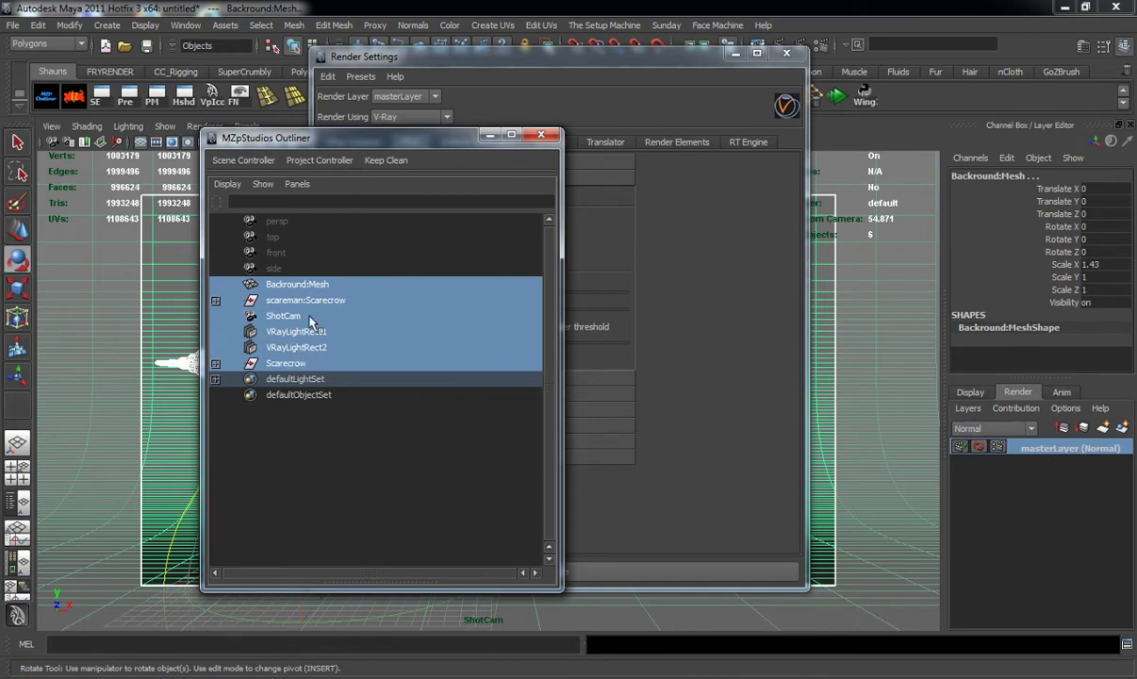
left_click(1063, 427)
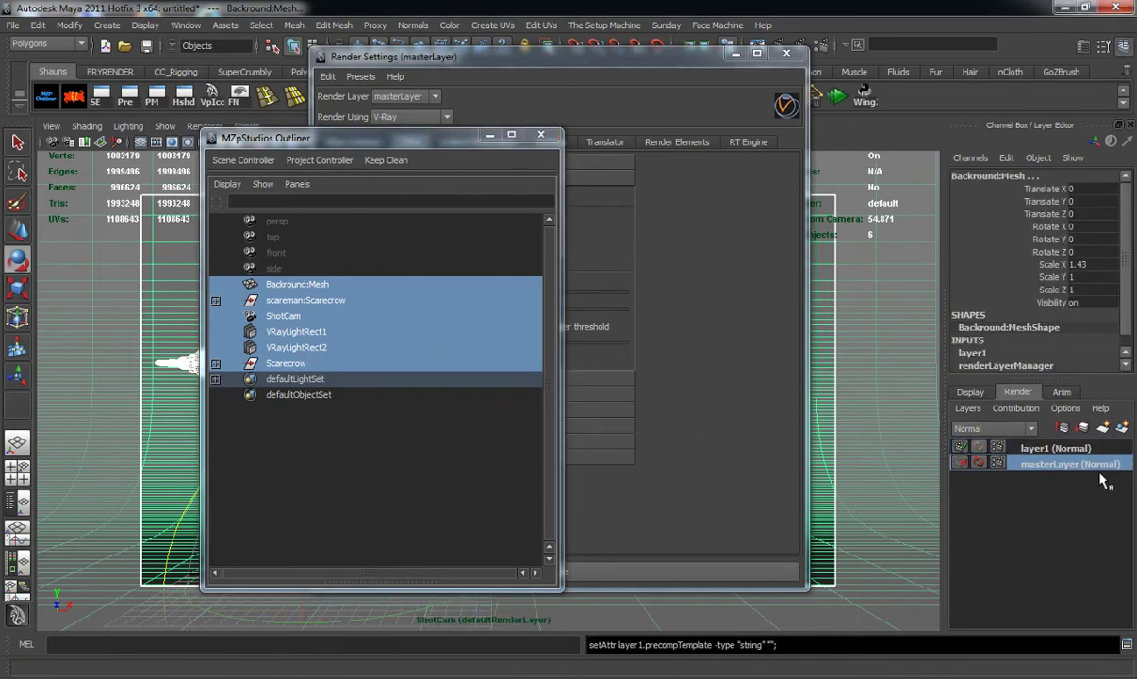
Step: Rename the new render layer as Greyscale and move the outliner out of the way
double_click(1043, 448)
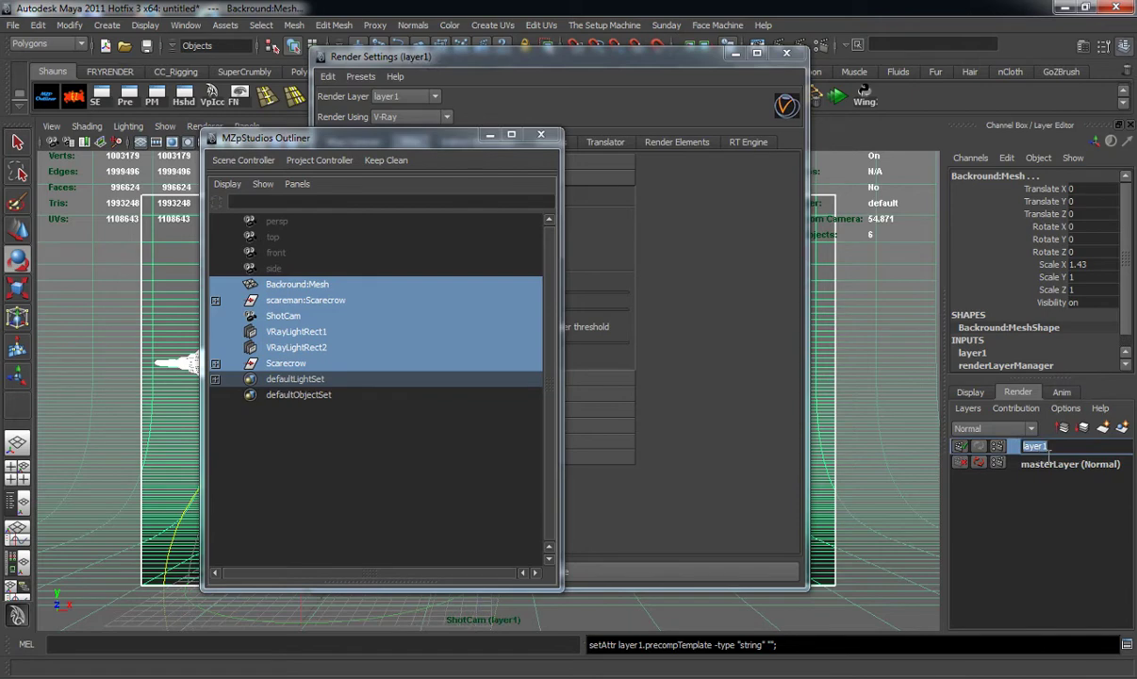
type("Greyscale")
key("Return")
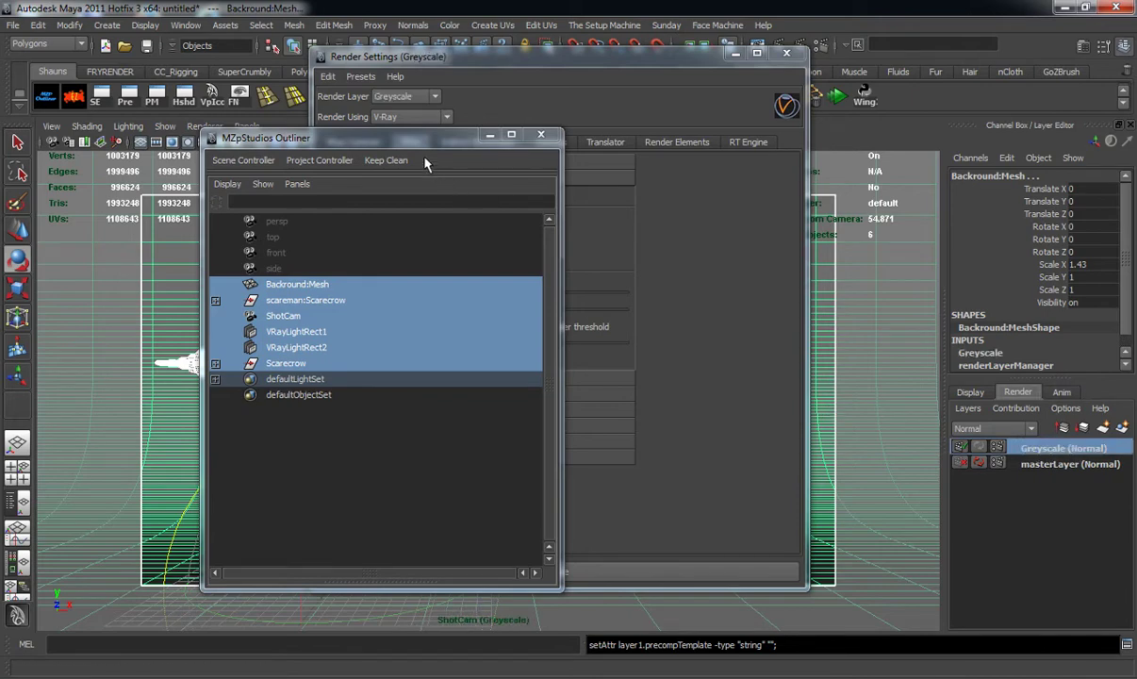
left_click_drag(409, 138, 1136, 189)
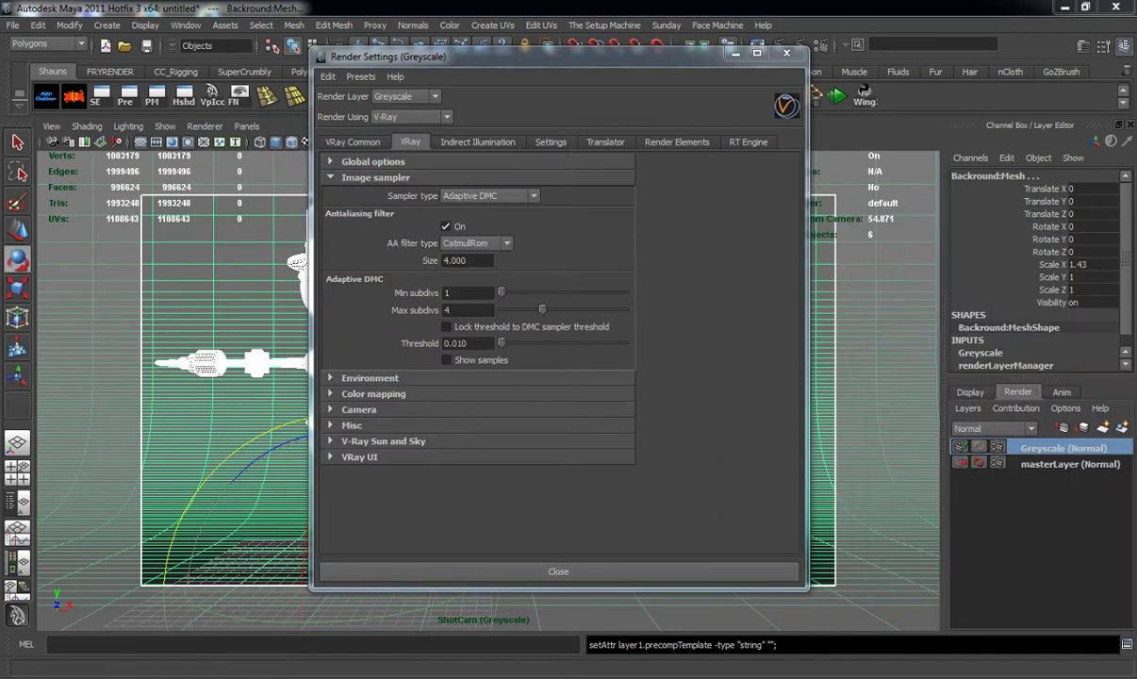
Step: Add the Diffuse and GI render elements to the Greyscale layer's render settings
left_click(668, 147)
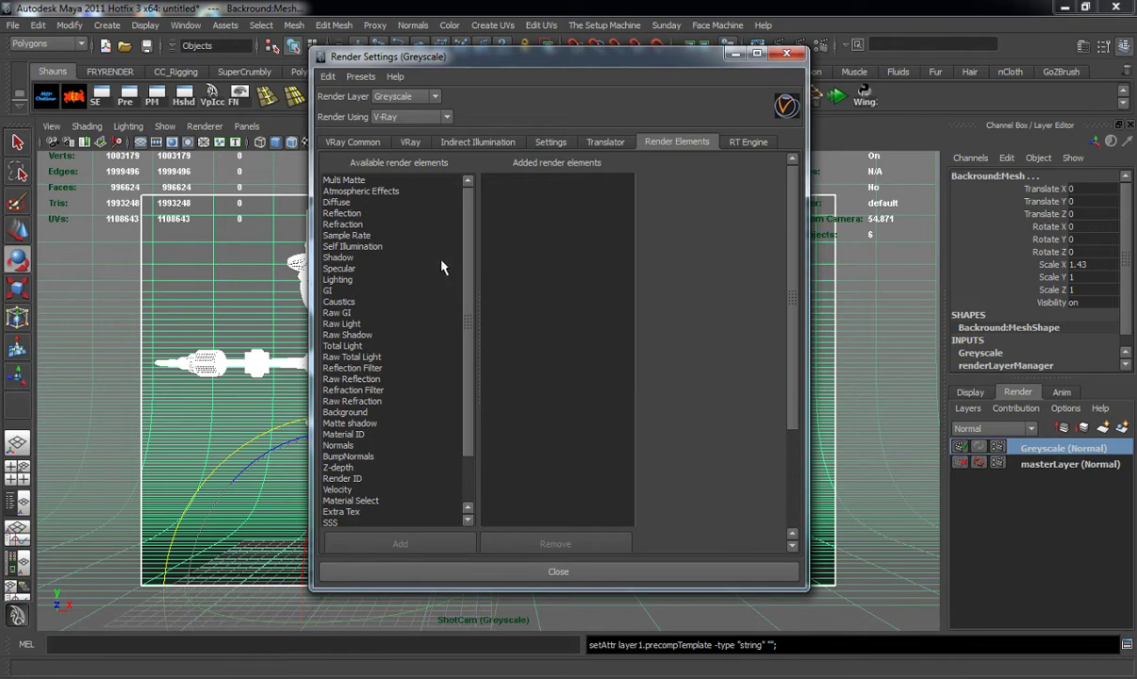
left_click(110, 243)
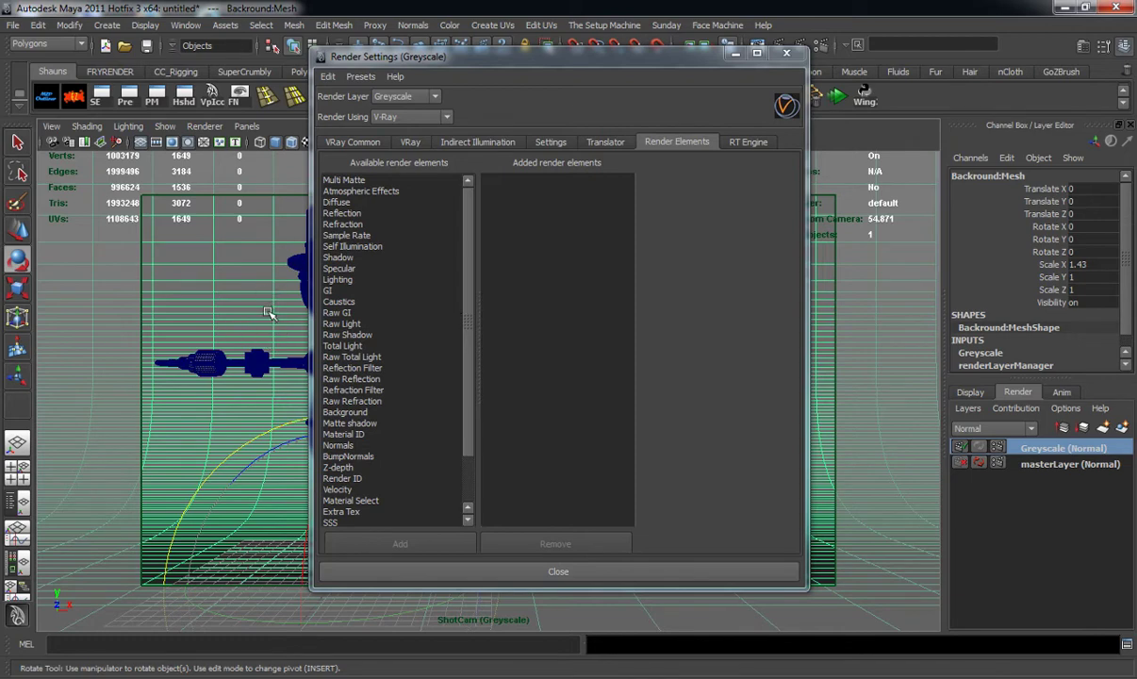
left_click(337, 201)
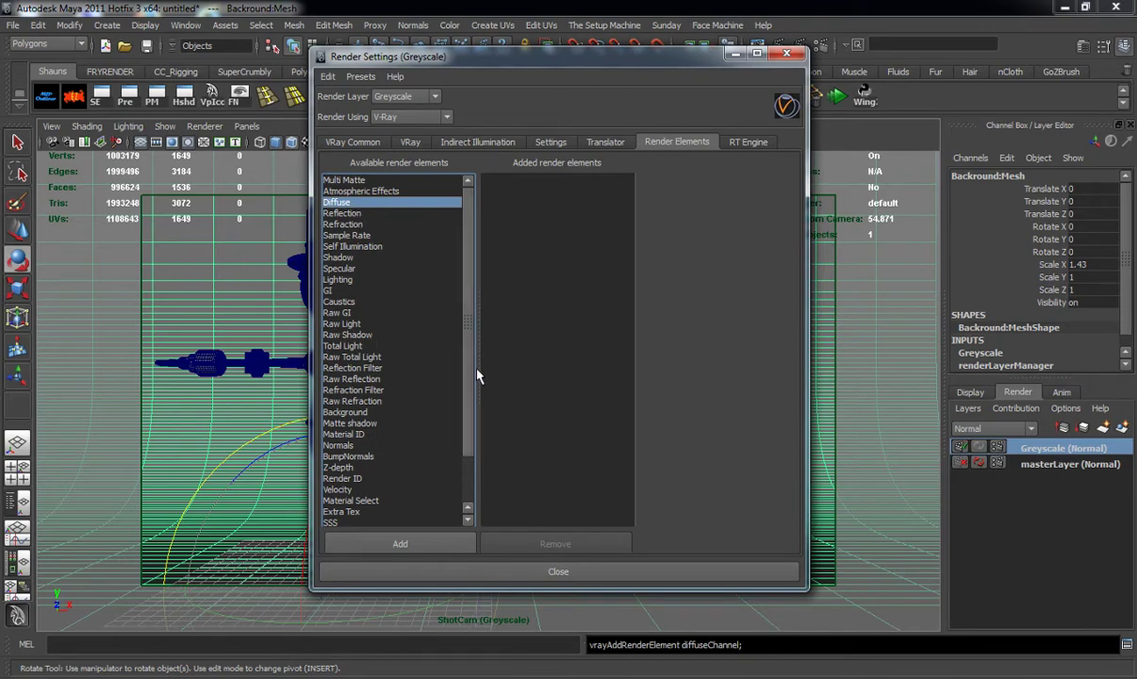
scroll(470, 375, "down", 1)
scroll(470, 375, "up", 1)
scroll(472, 448, "down", 2)
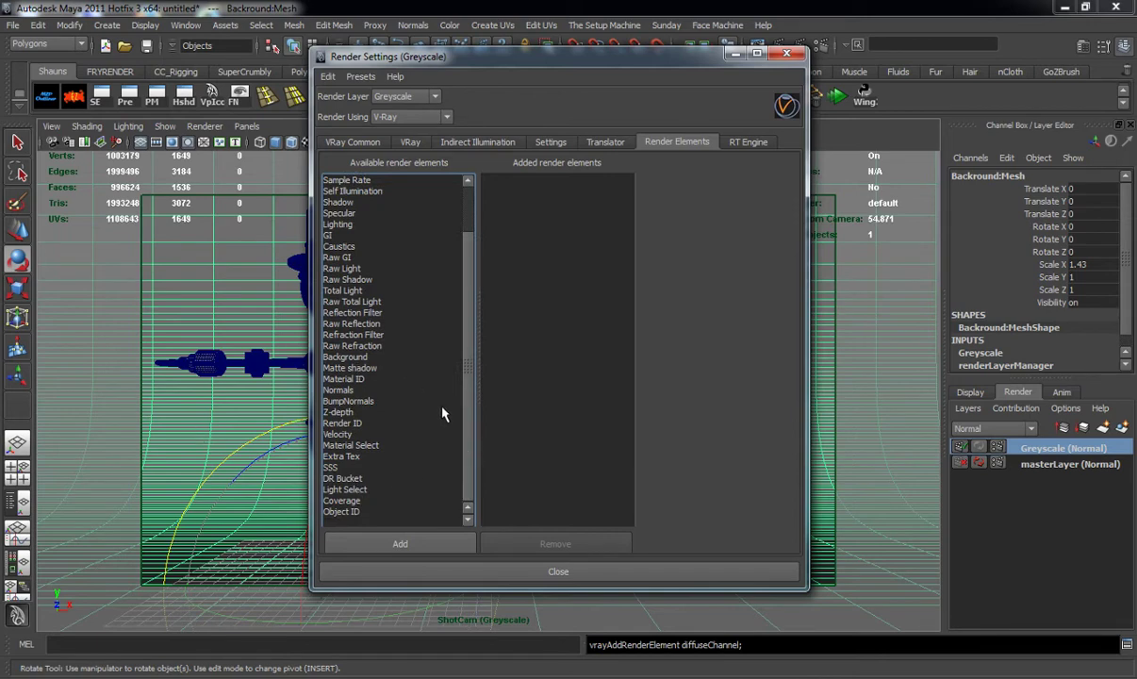
scroll(475, 427, "up", 1)
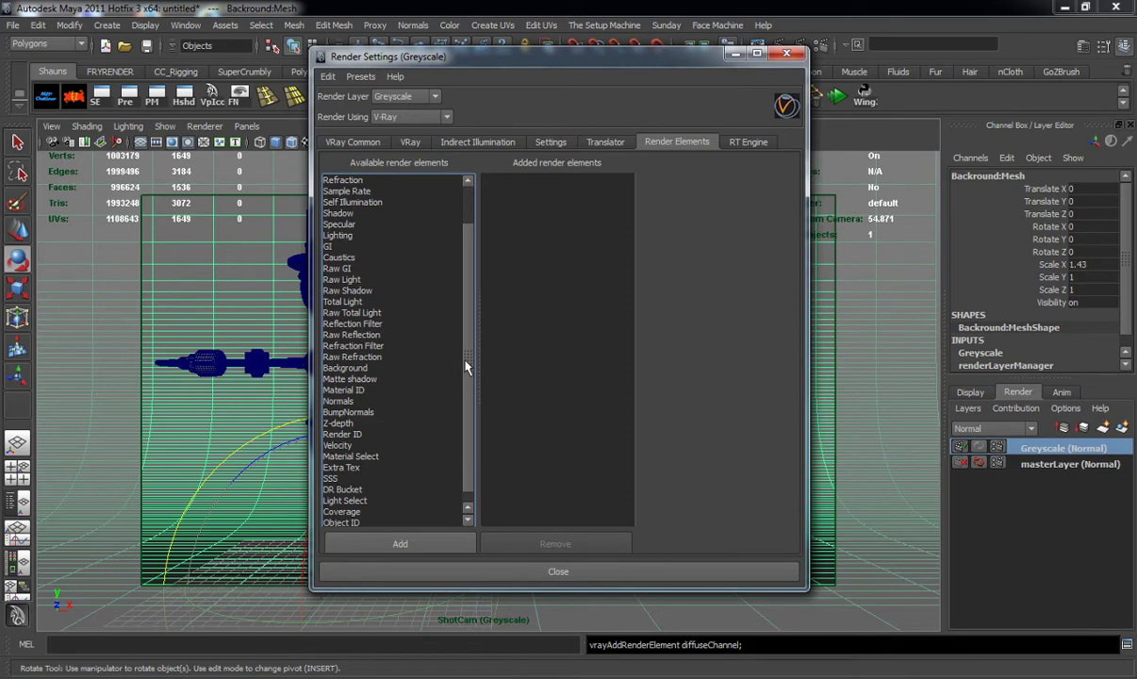
scroll(477, 357, "up", 4)
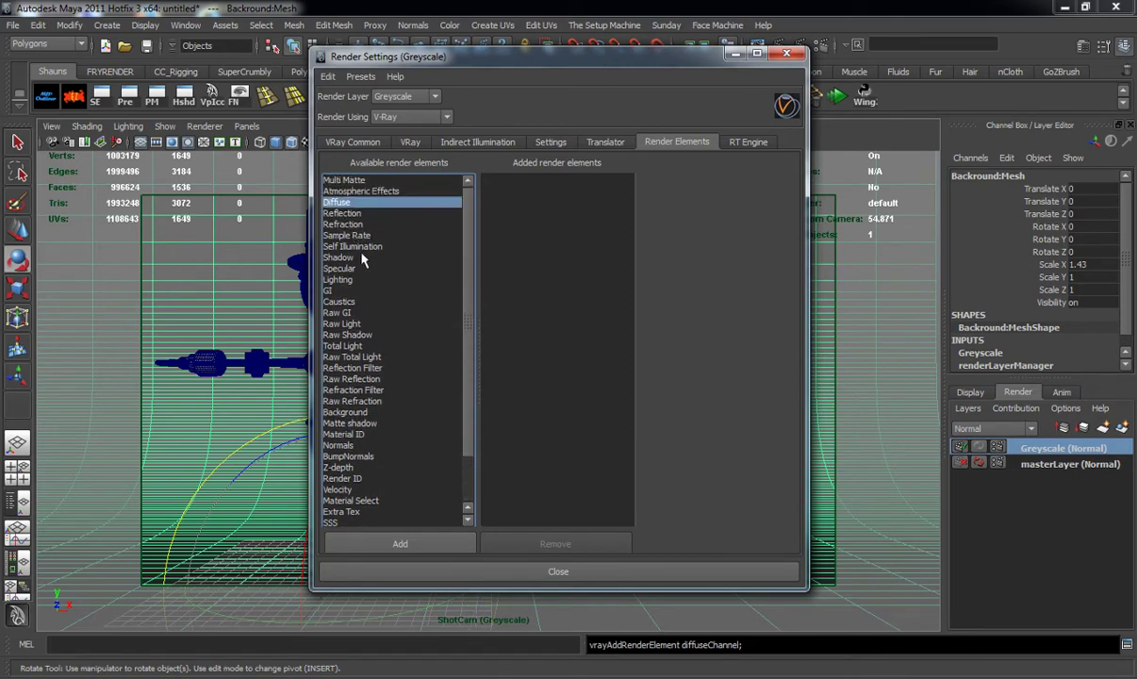
left_click(362, 249)
left_click(358, 202)
left_click(332, 290, "ctrl")
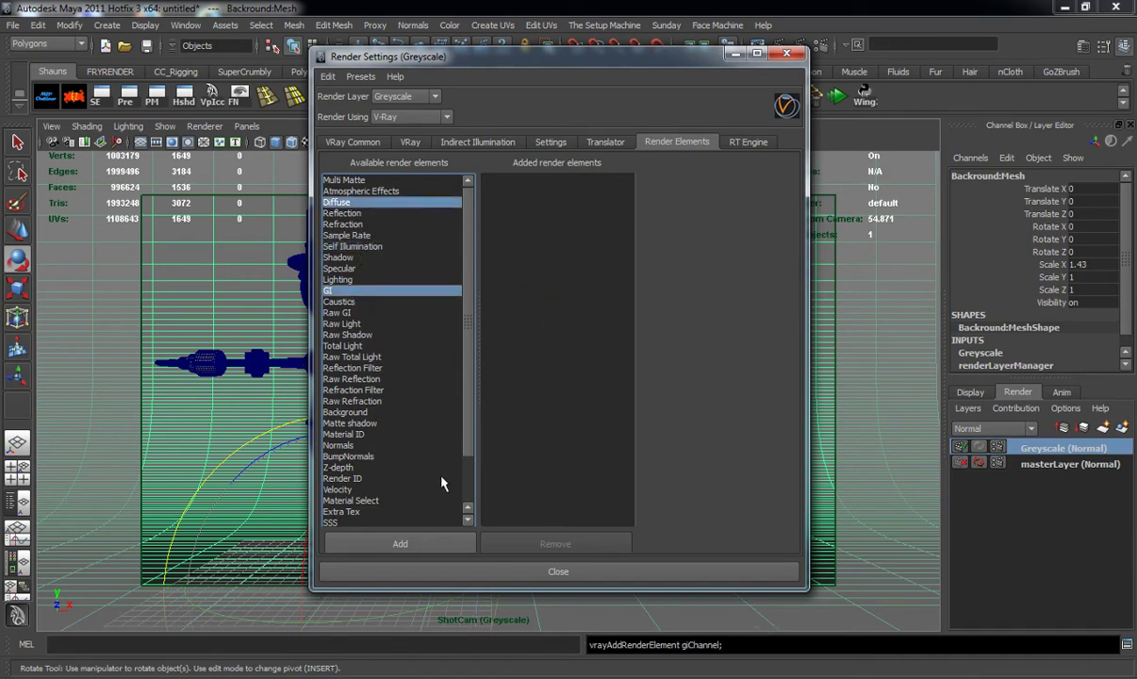
left_click(435, 545)
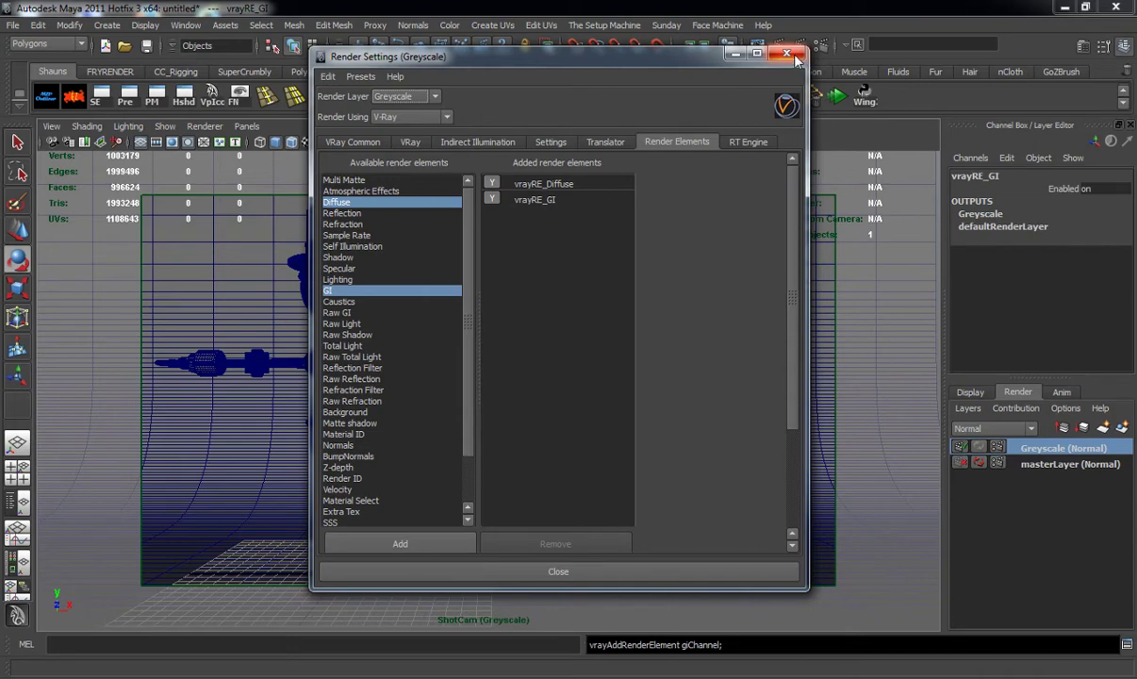
Step: Clear the render settings from view and adjust ShotCam so both scarecrows shift slightly left within the resolution gate
left_click_drag(654, 58, 1136, 146)
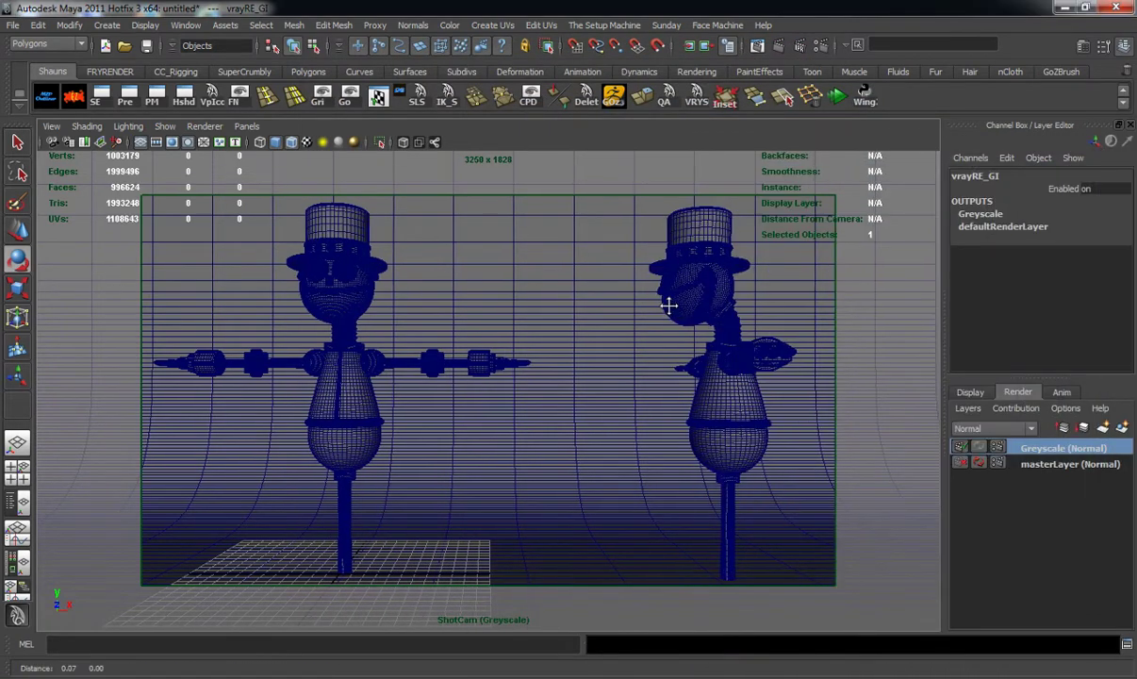
right_click_drag(667, 305, 654, 300, "alt")
key("e")
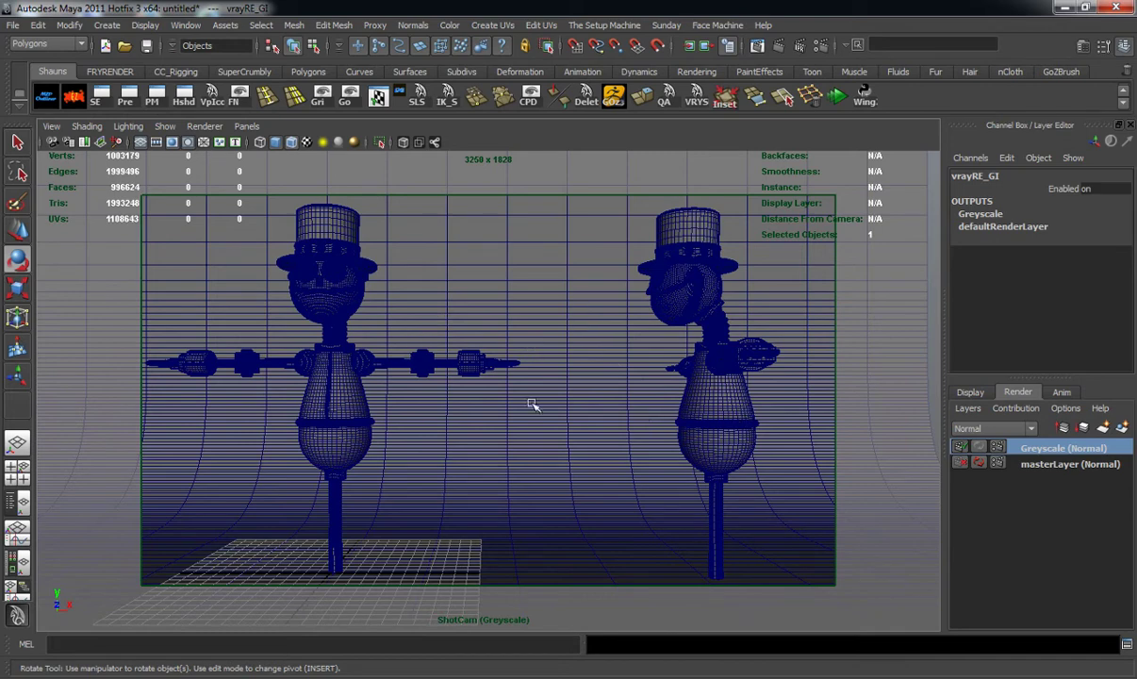
Step: Create two VRay Mtl materials in the Hypershade and arrange them one above the other in the work area
left_click(184, 96)
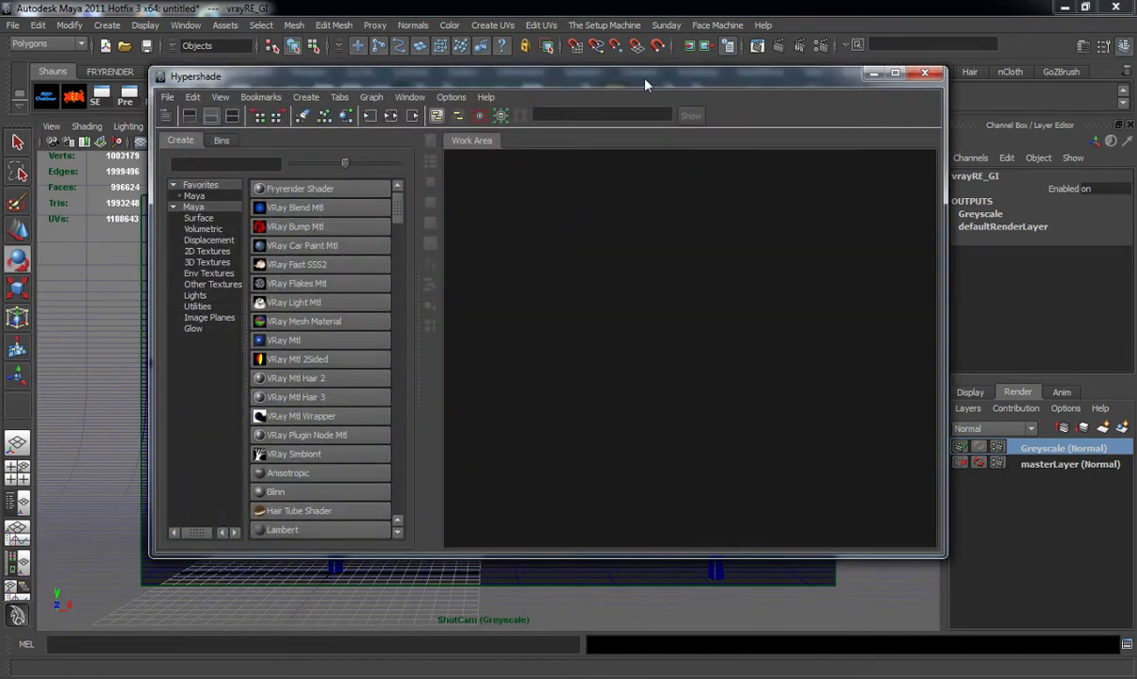
left_click_drag(645, 84, 508, 61)
left_click(151, 317)
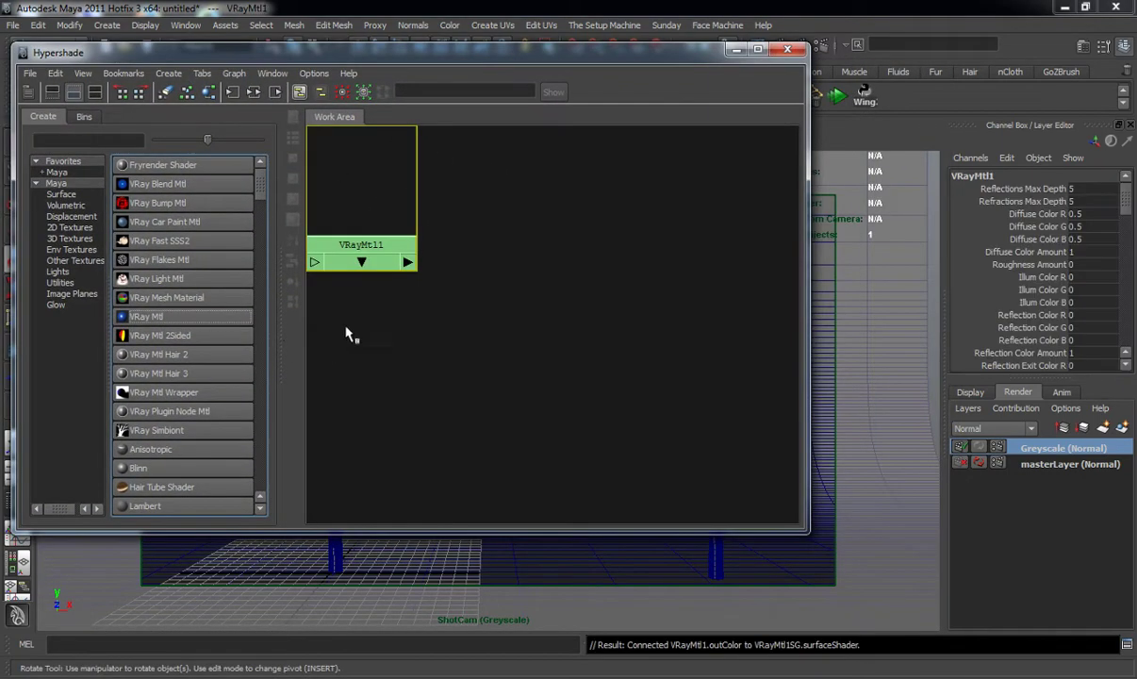
left_click_drag(353, 189, 454, 193)
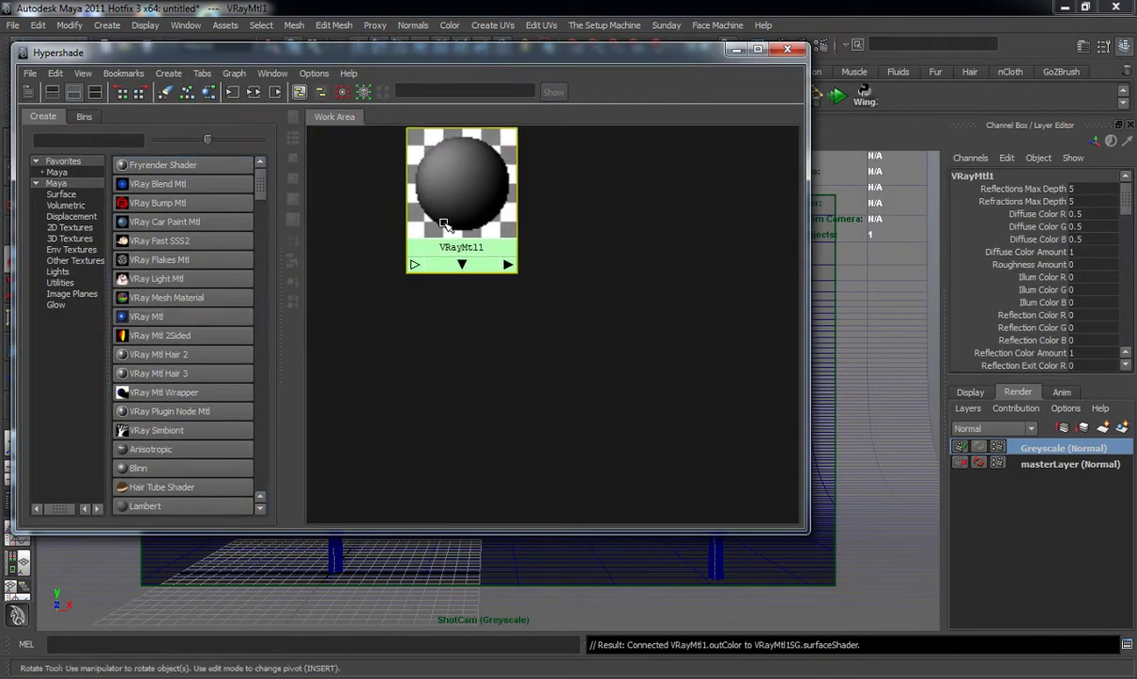
left_click(151, 317)
left_click_drag(376, 344, 474, 369)
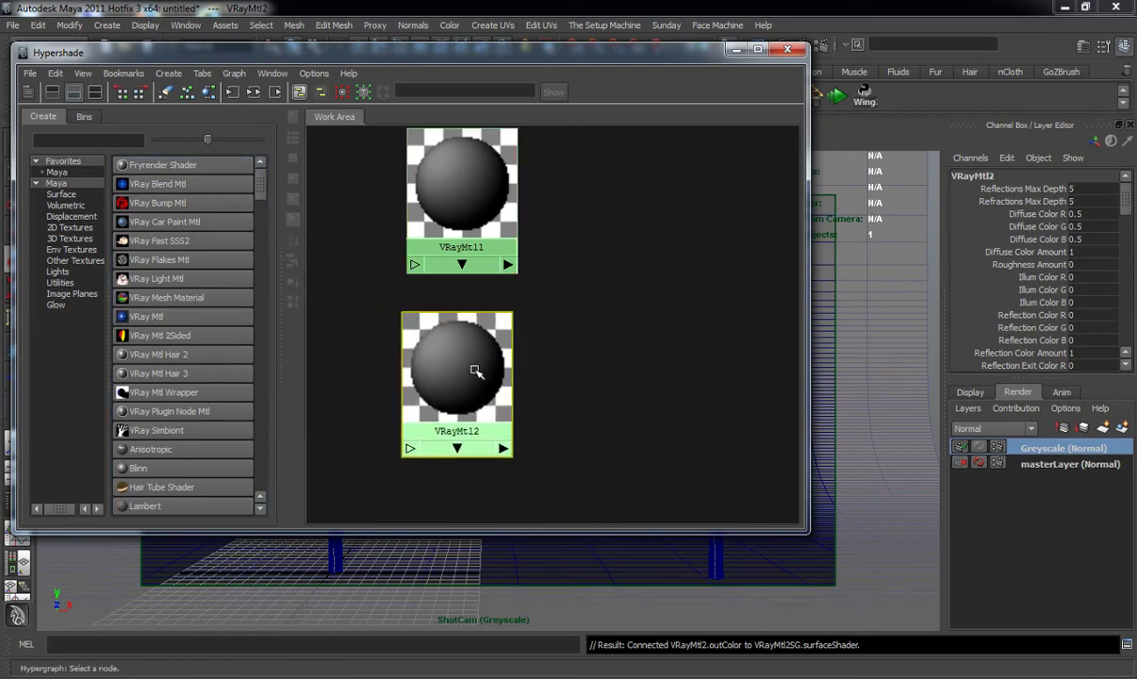
key("e")
Step: Map a File texture to the first V-Ray material's diffuse color and set its filter type to Off
left_click(443, 203)
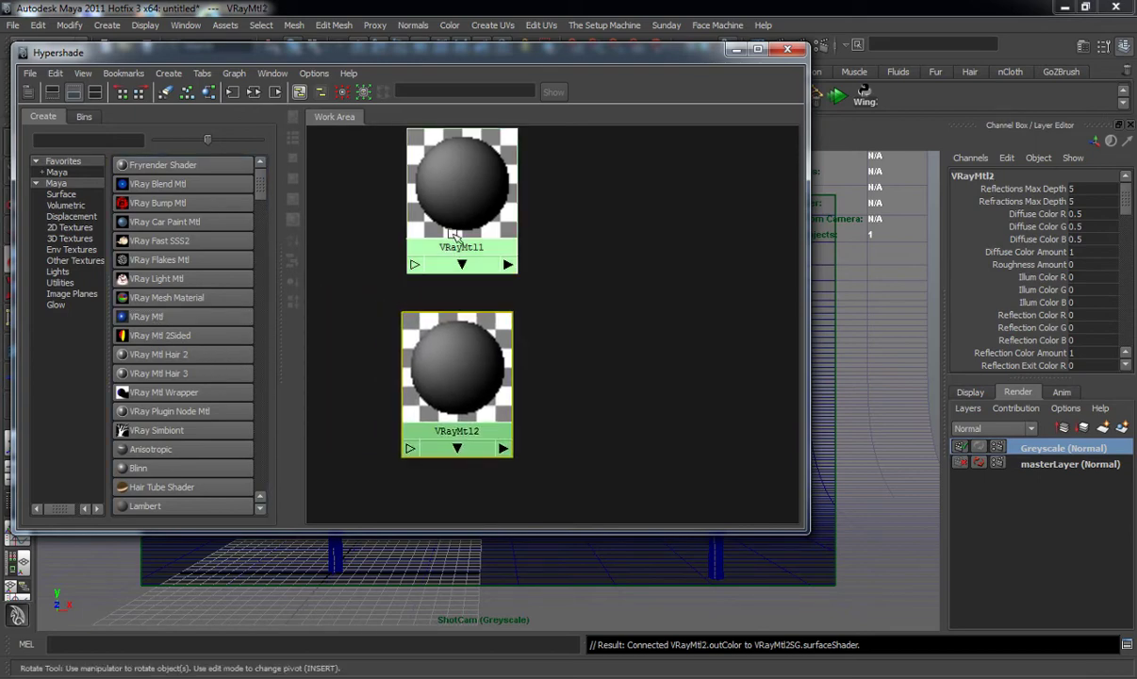
middle_click_drag(463, 209, 468, 205)
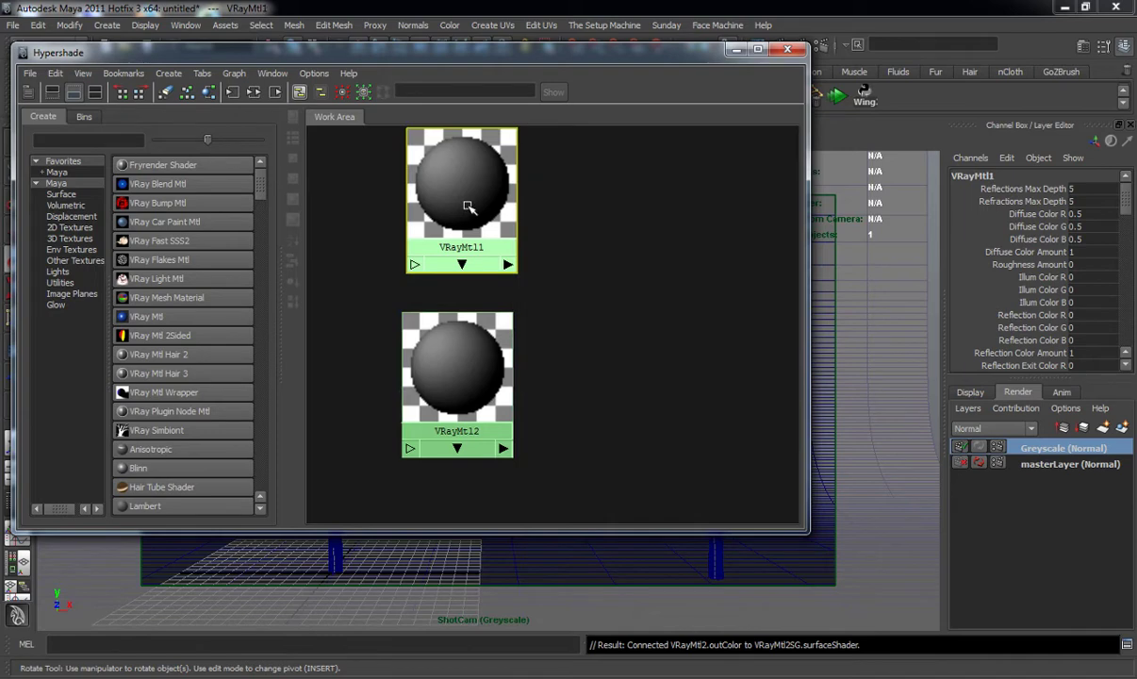
double_click(468, 206)
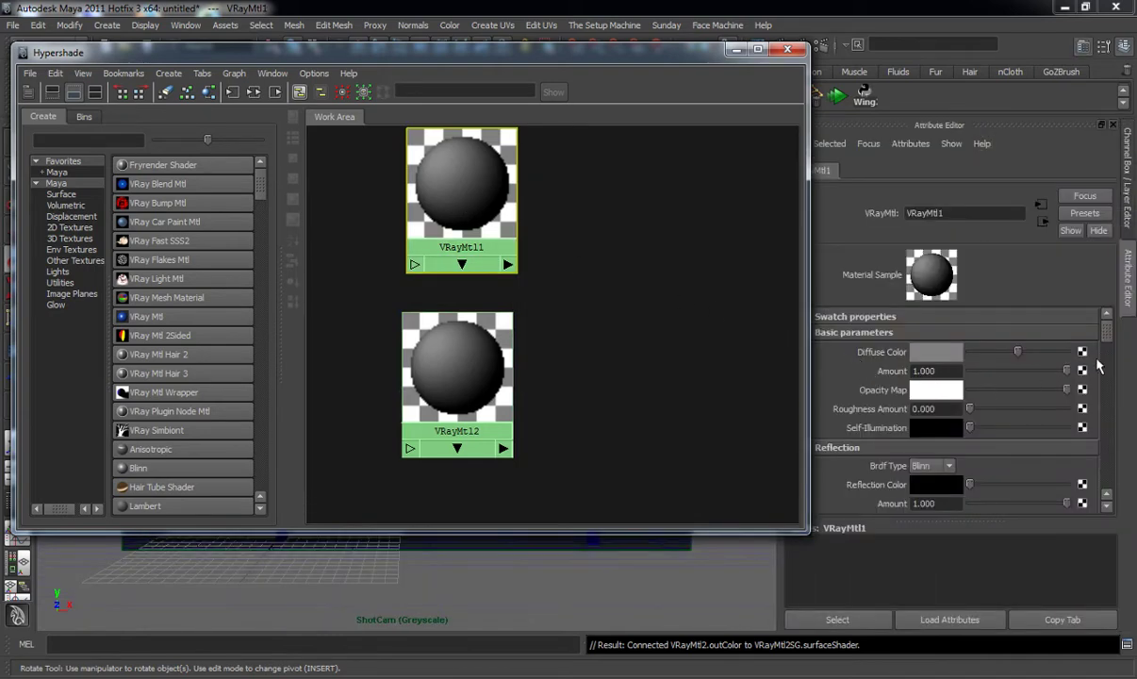
left_click(1082, 351)
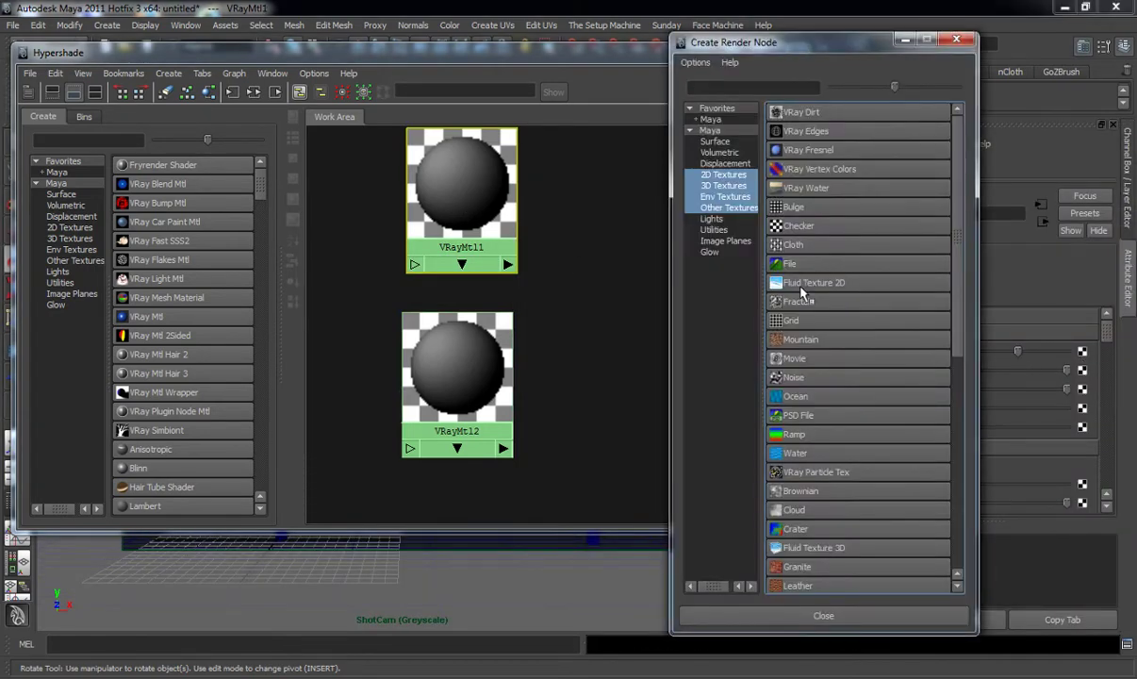
left_click(792, 263)
left_click(938, 335)
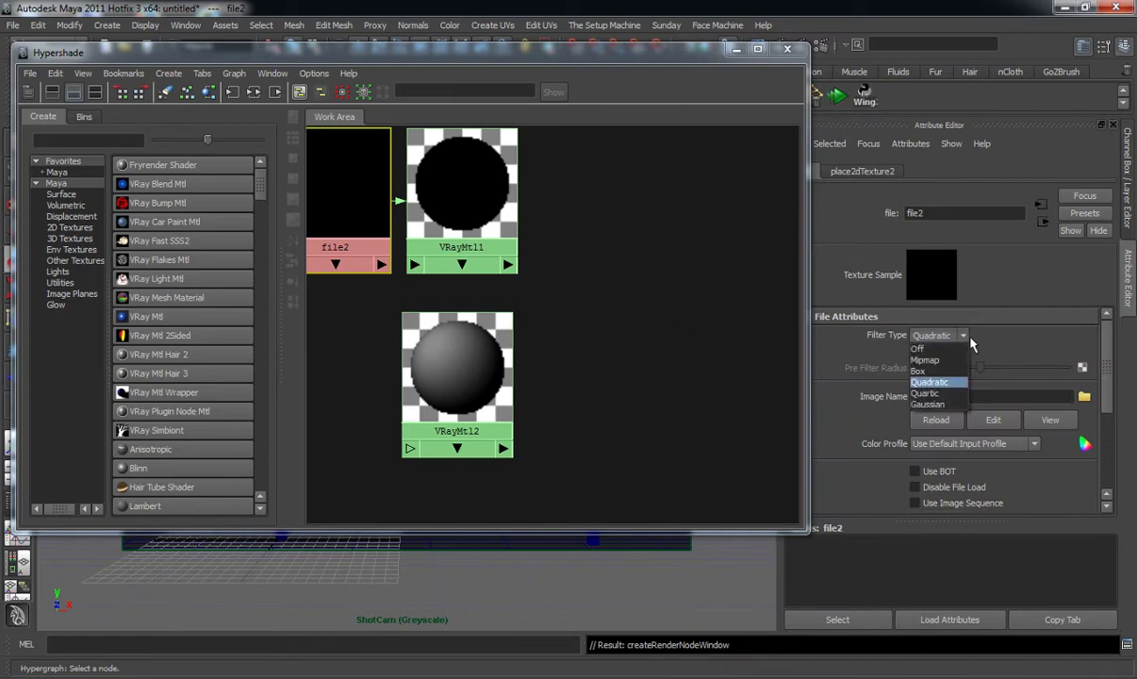
left_click(882, 329)
Step: Load brcolor2.jpg from the project's sourceimages folder as the file texture's image
left_click(1084, 397)
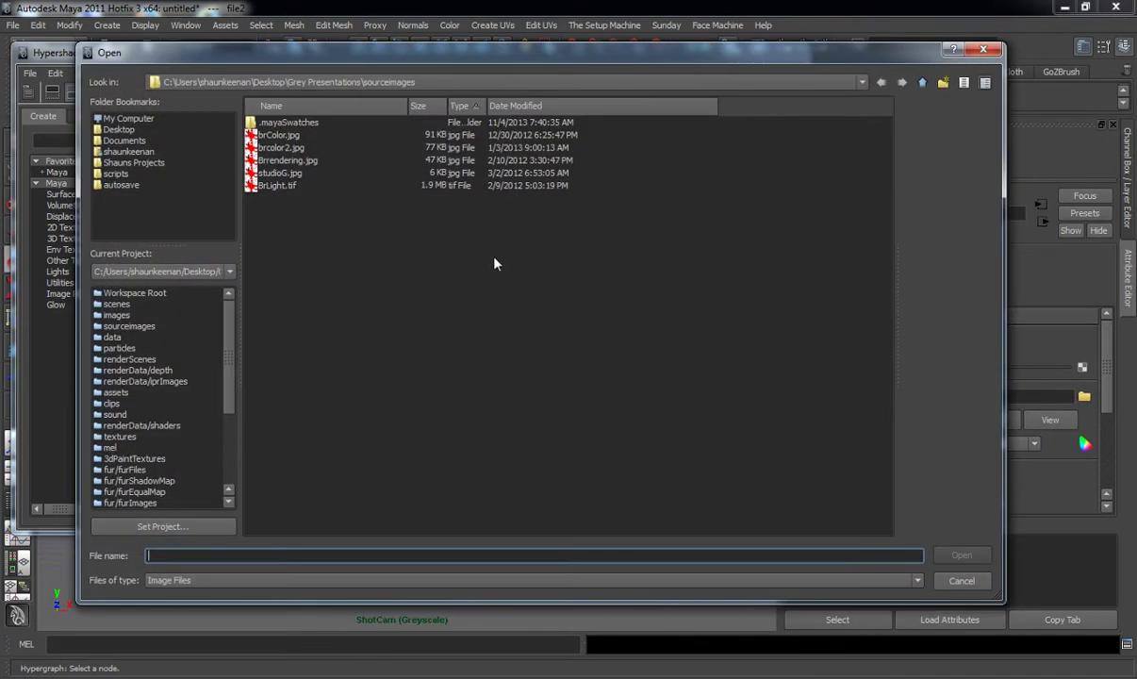
left_click(276, 135)
left_click(283, 147)
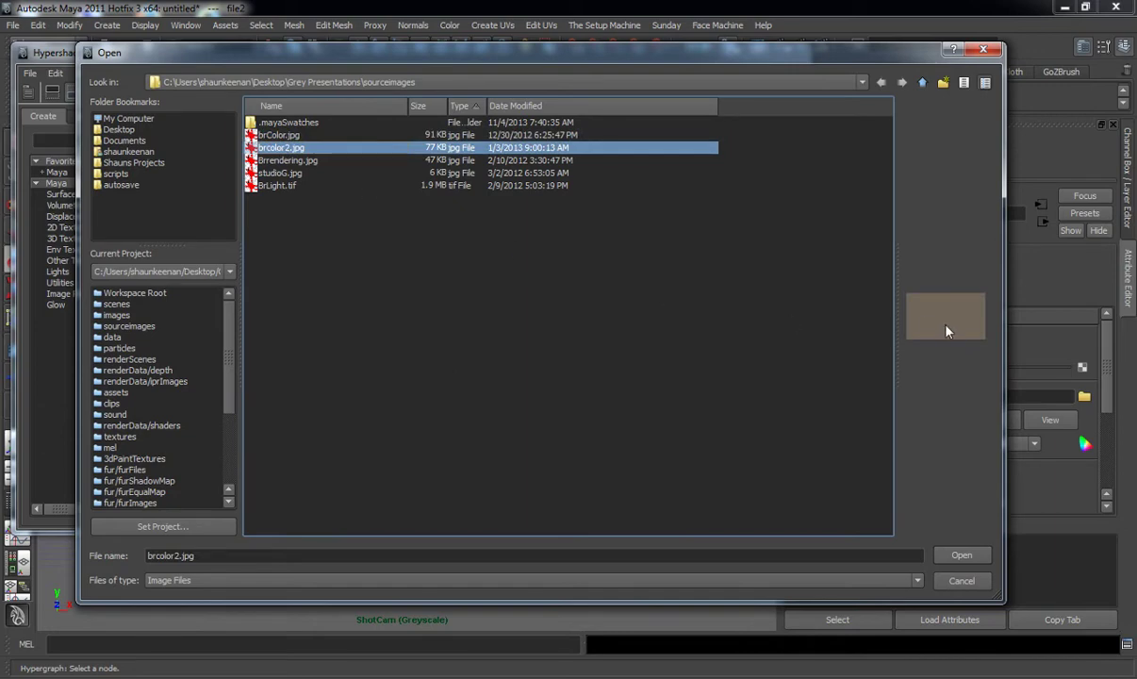
left_click(961, 555)
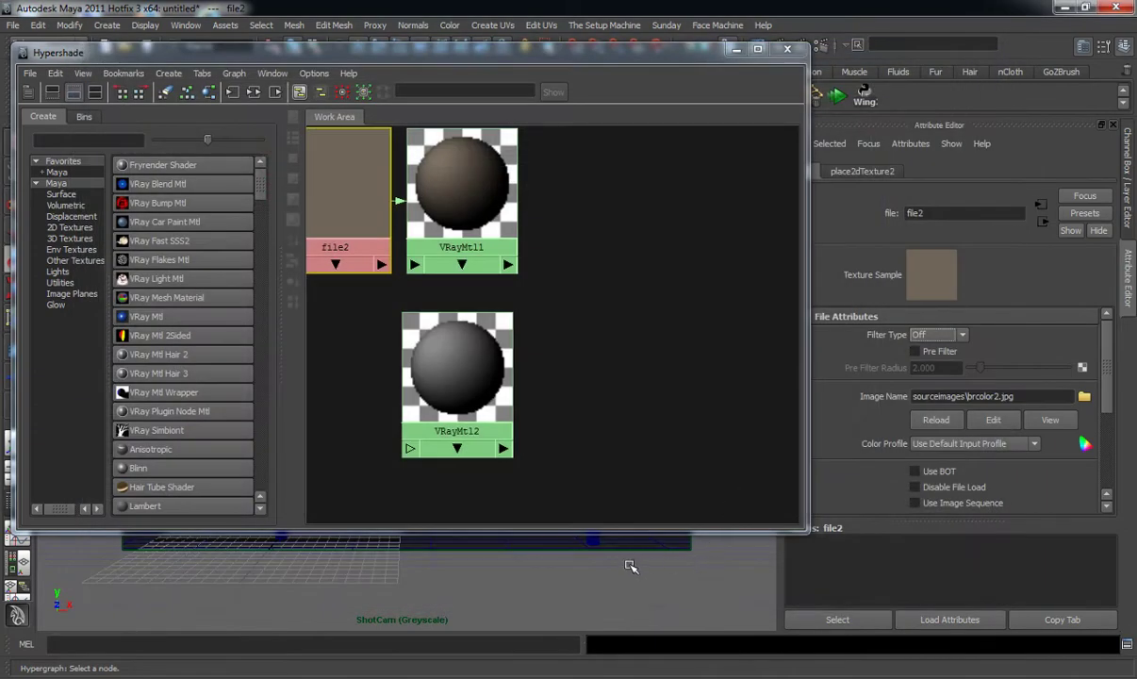
Step: Assign the brown textured V-Ray material to the background mesh
left_click(655, 556)
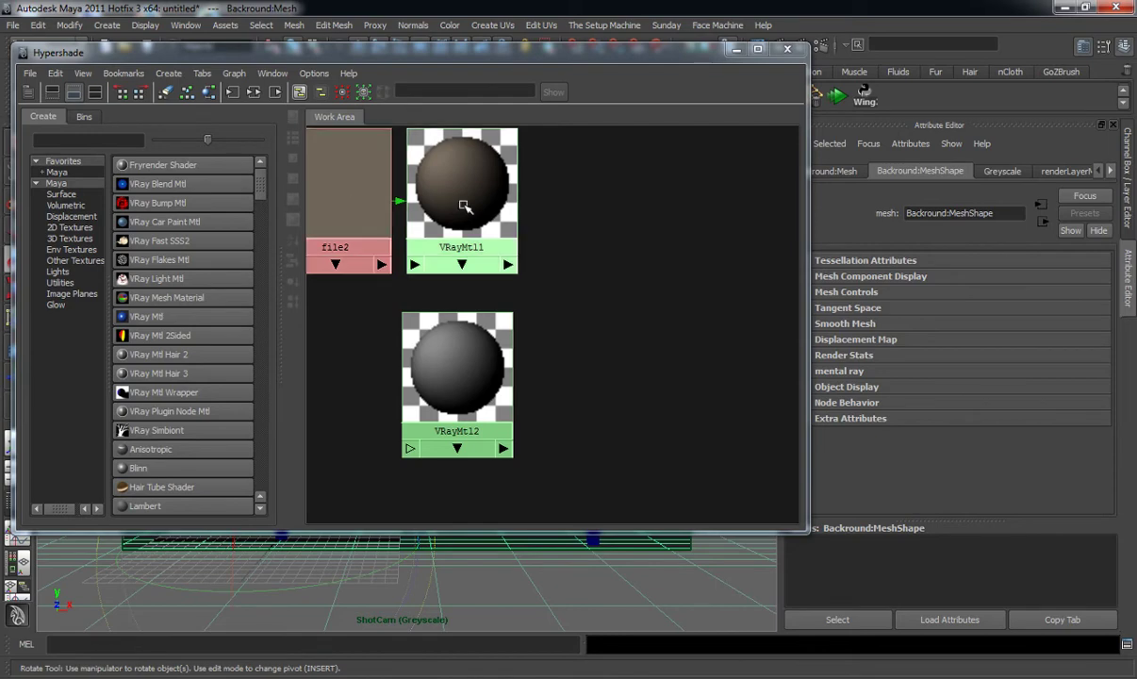
right_click_drag(438, 196, 433, 171)
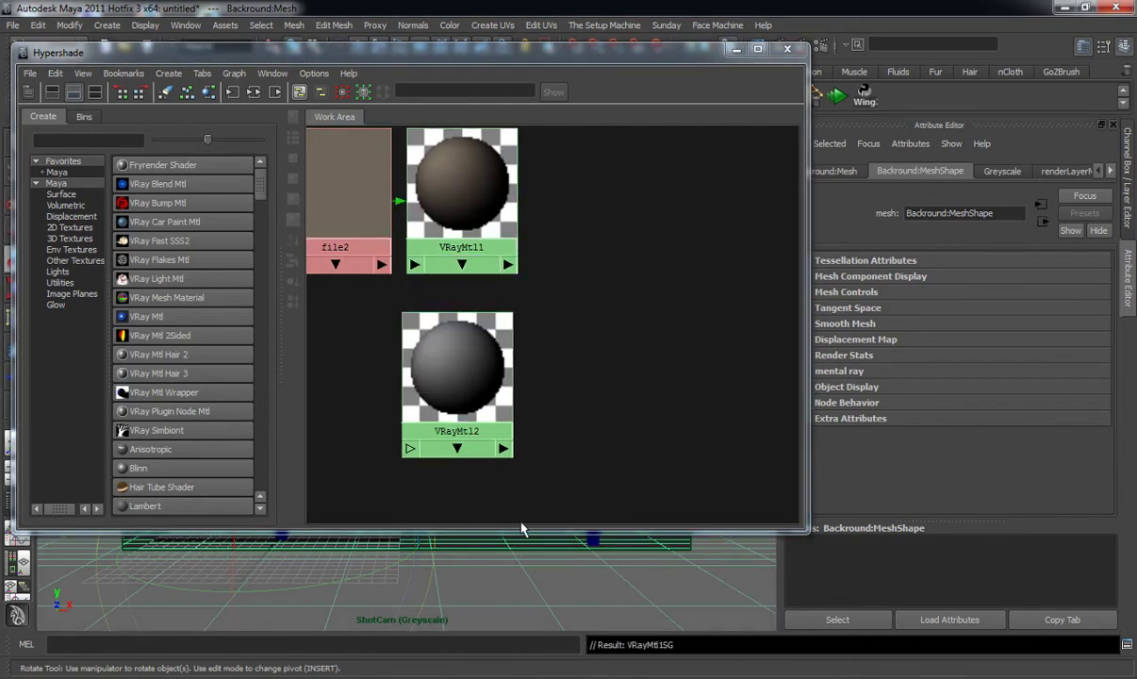
Step: Darken the second V-Ray material's diffuse color to dark grey and give it a white reflection color with an amount of 0.073
left_click_drag(462, 396, 481, 391)
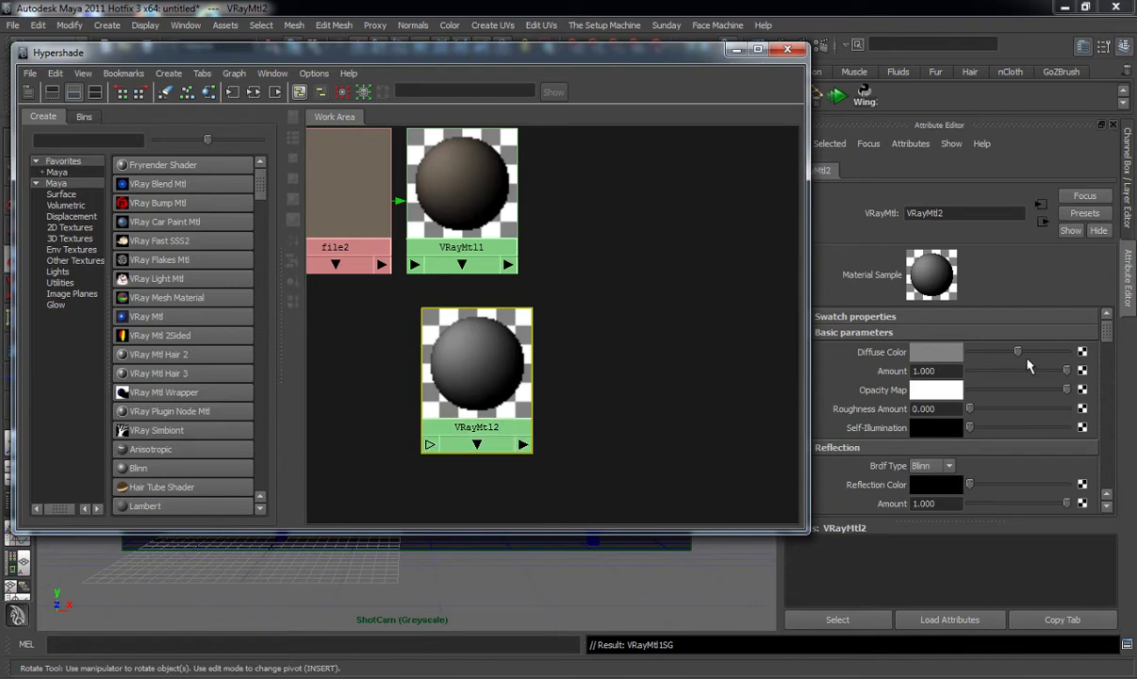
left_click_drag(1027, 362, 1013, 367)
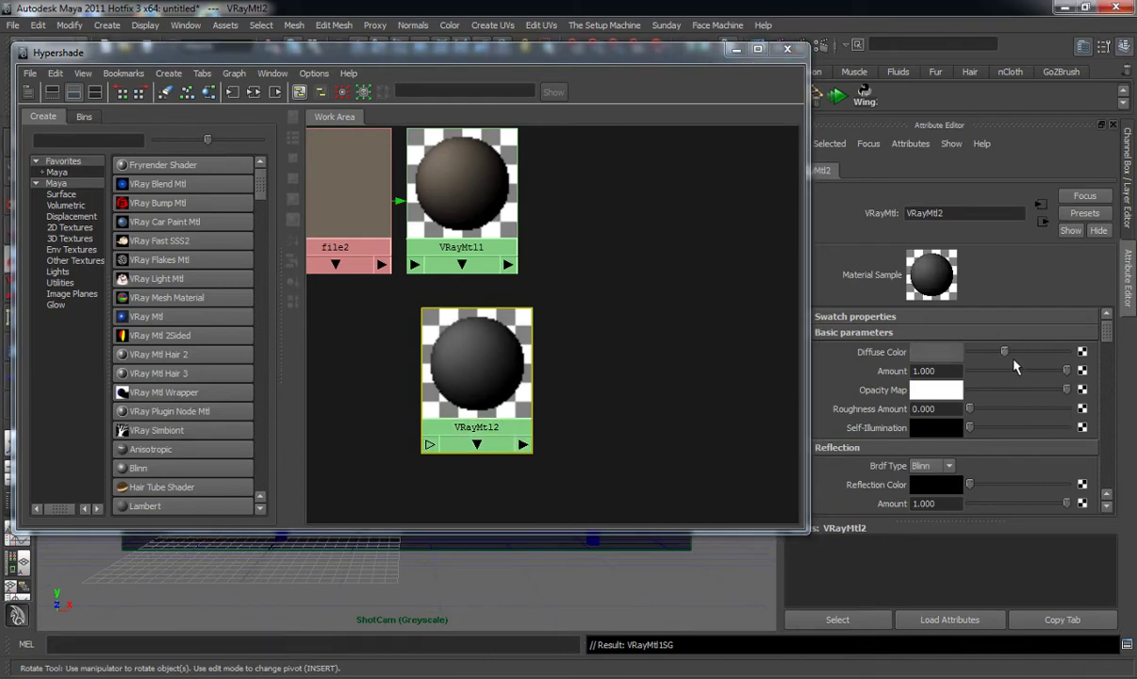
scroll(943, 396, "down", 3)
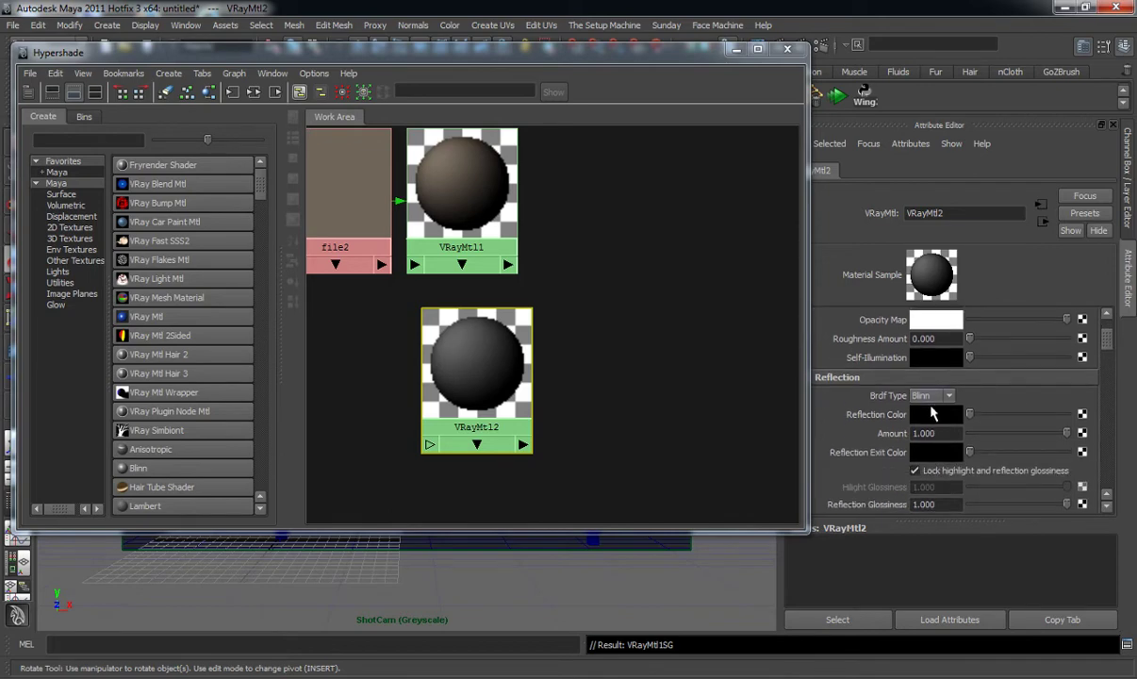
mouse_move(969, 414)
left_mouse_down()
mouse_move(1084, 426)
mouse_move(977, 434)
left_mouse_up()
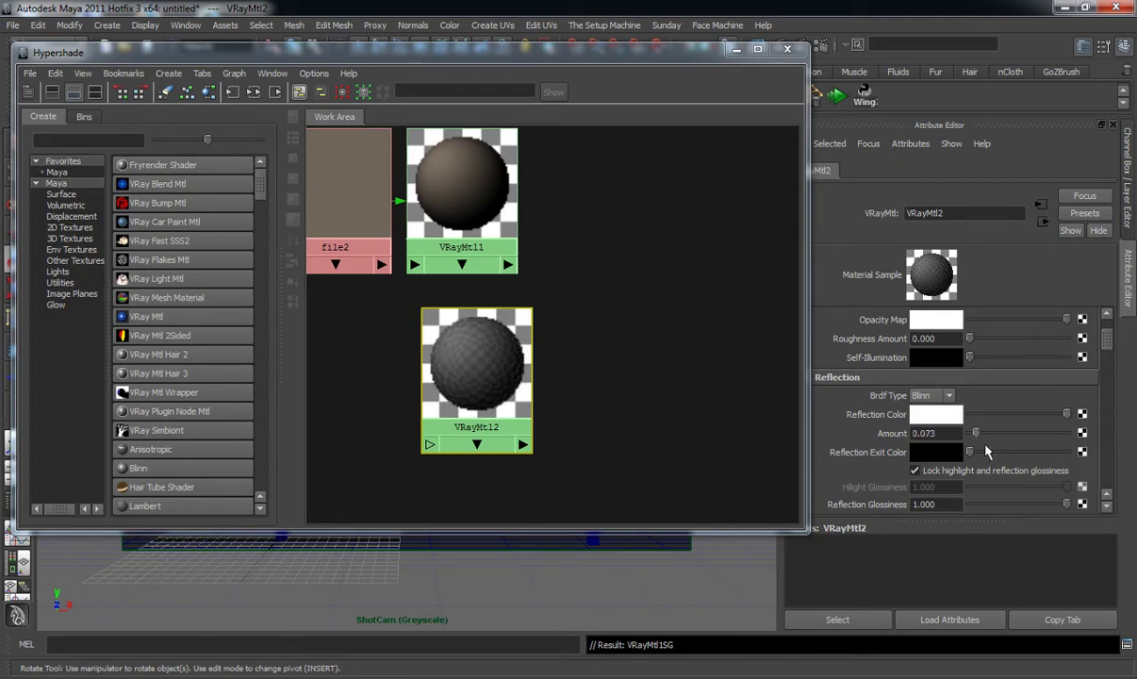
Step: Set the second V-Ray material's reflection glossiness to about 0.642 and its reflection subdivs to 25
scroll(1114, 368, "down", 2)
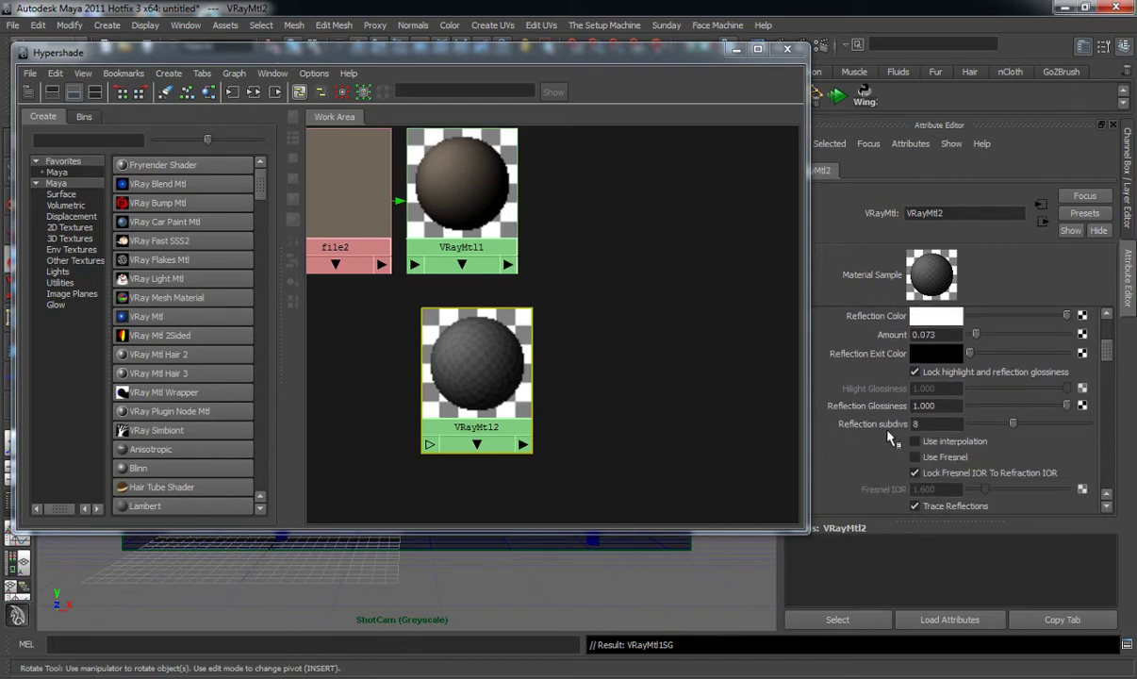
left_click_drag(1071, 407, 1042, 422)
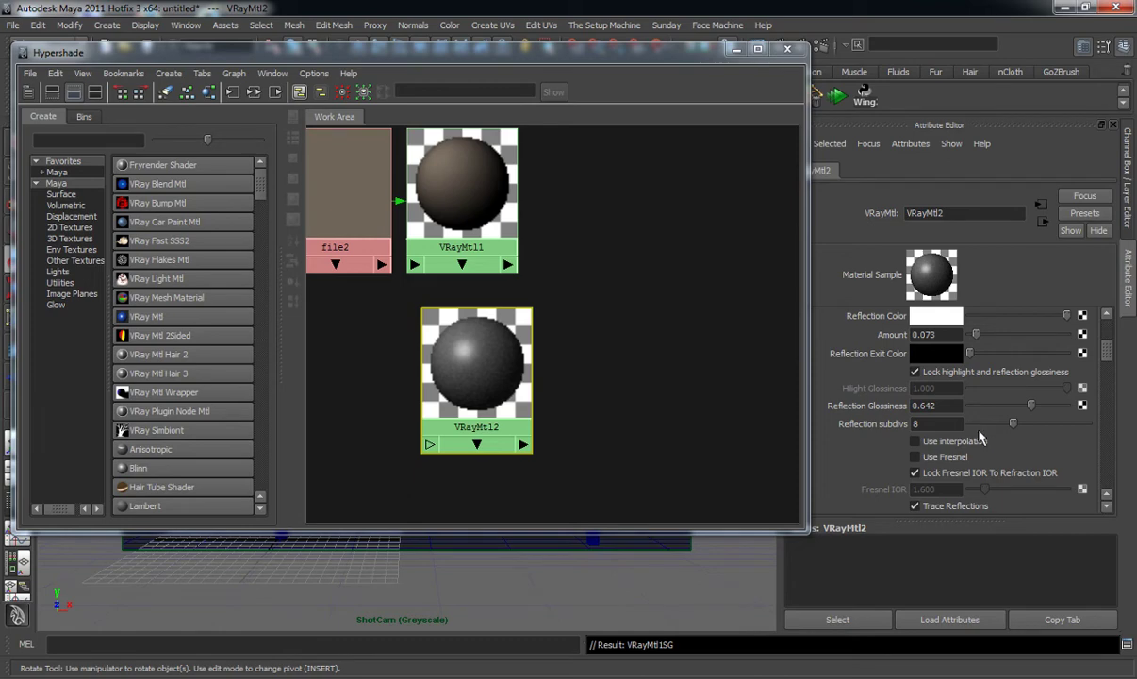
left_click(936, 424)
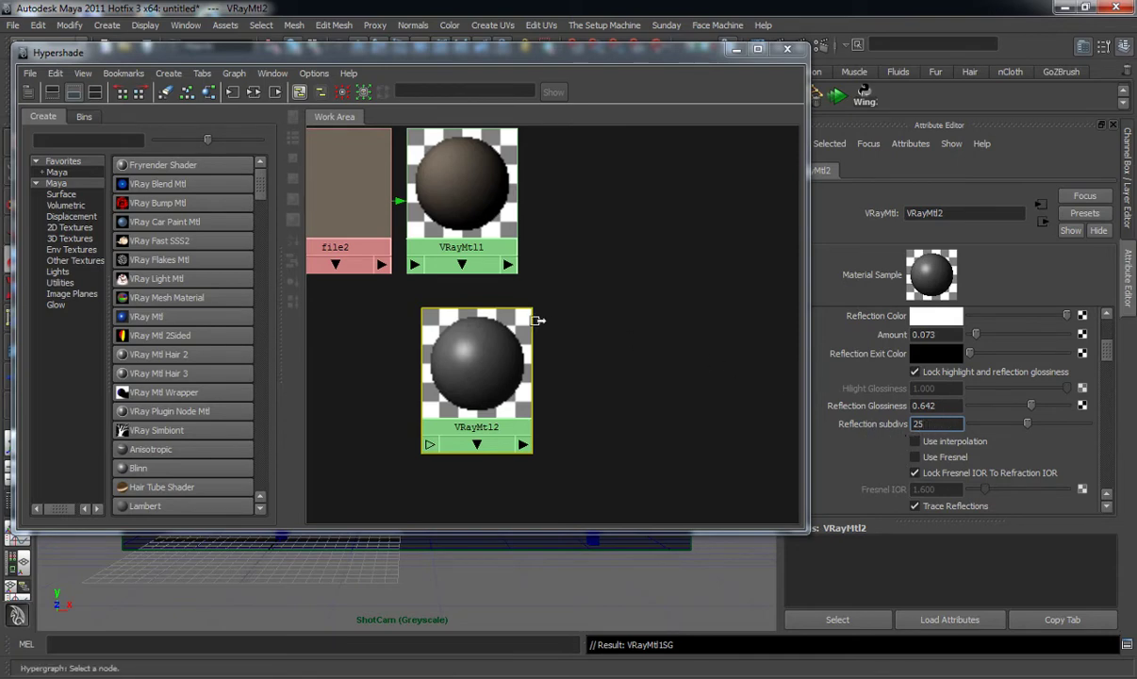
Step: Assign the dark grey reflective V-Ray material to both scarecrow groups and clear the selection
left_click_drag(669, 60, 583, 85)
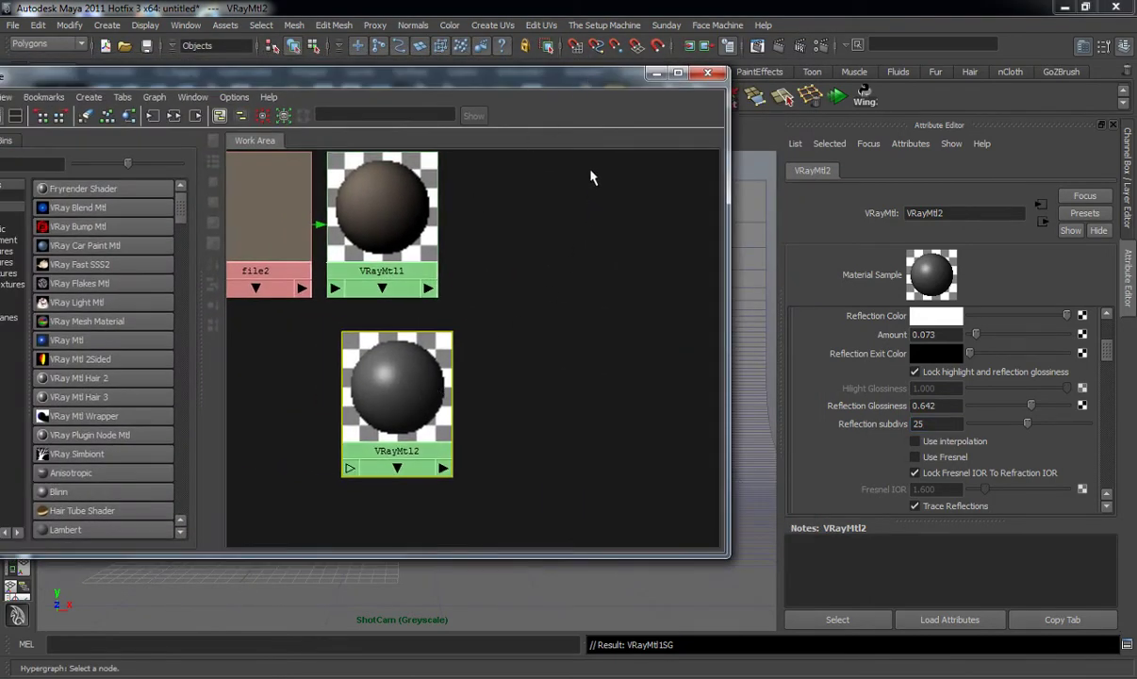
left_click_drag(995, 145, 851, 97)
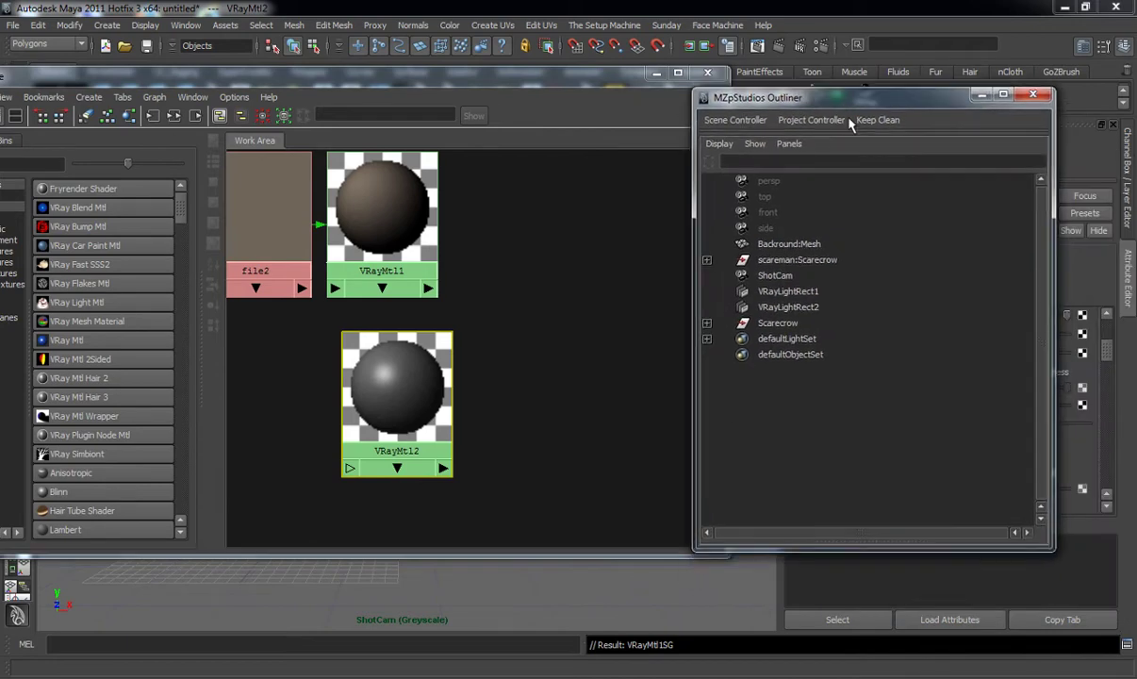
left_click(798, 261)
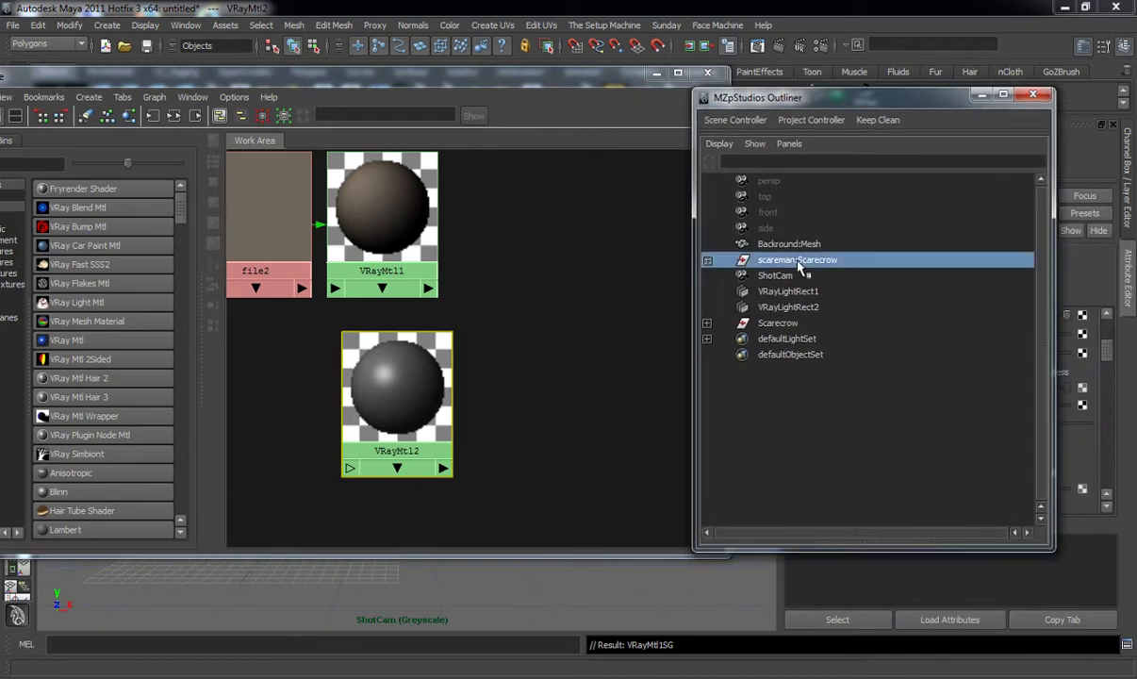
left_click(797, 324, "ctrl")
right_click_drag(403, 377, 418, 349)
left_click_drag(597, 76, 481, 555)
left_click(400, 176)
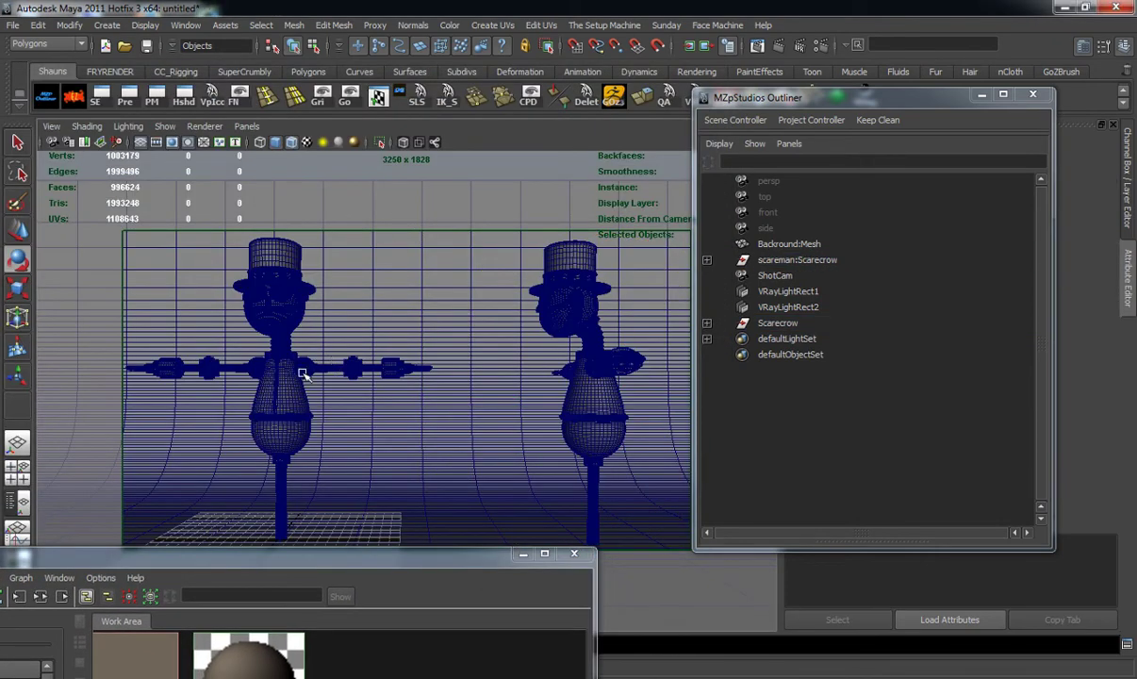
Step: Display the ShotCam view shaded with textures and adjust the camera so both scarecrows shift slightly right within the resolution gate
left_click(277, 141)
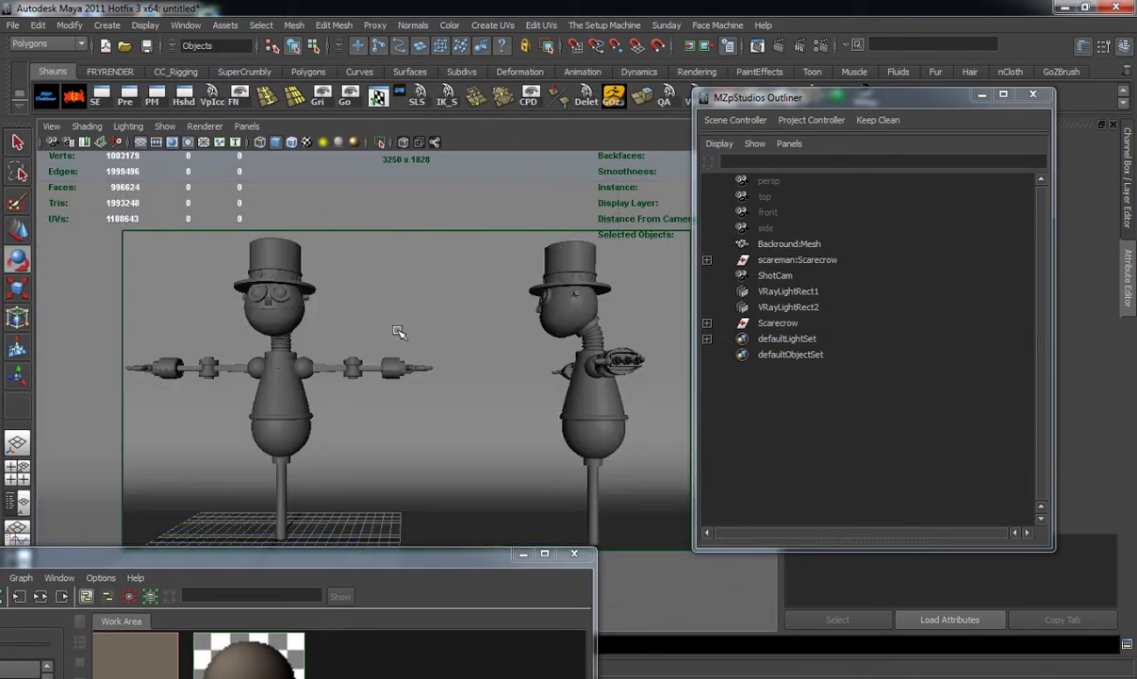
key("alt+b")
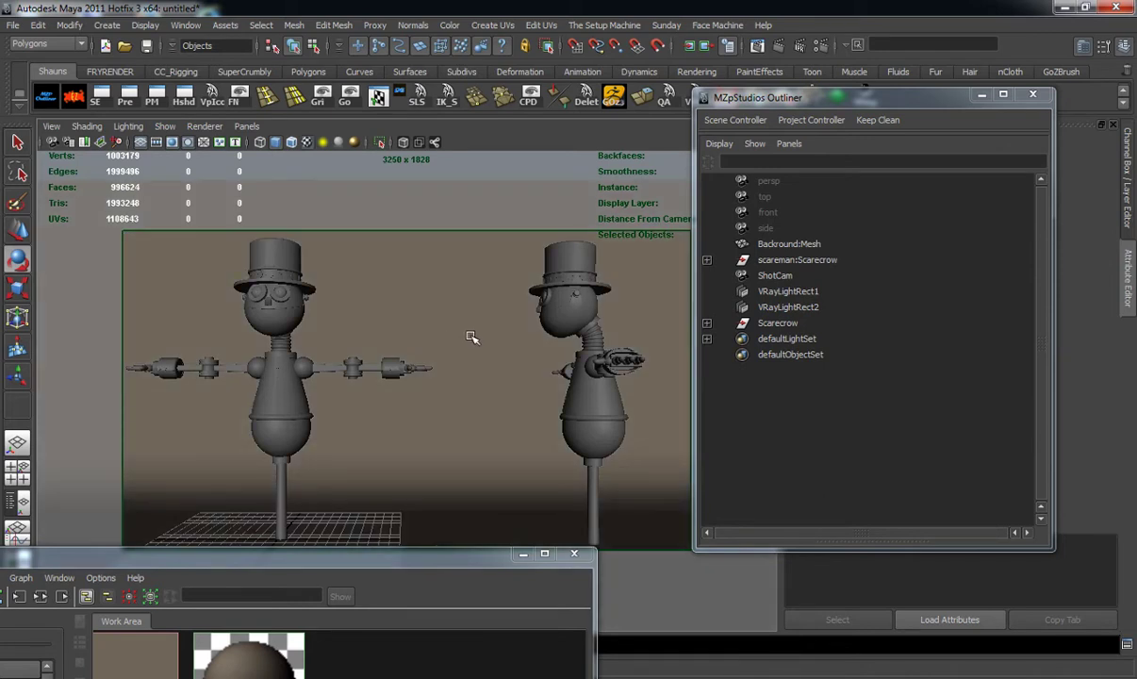
middle_click_drag(449, 344, 472, 341, "alt")
left_click(1032, 94)
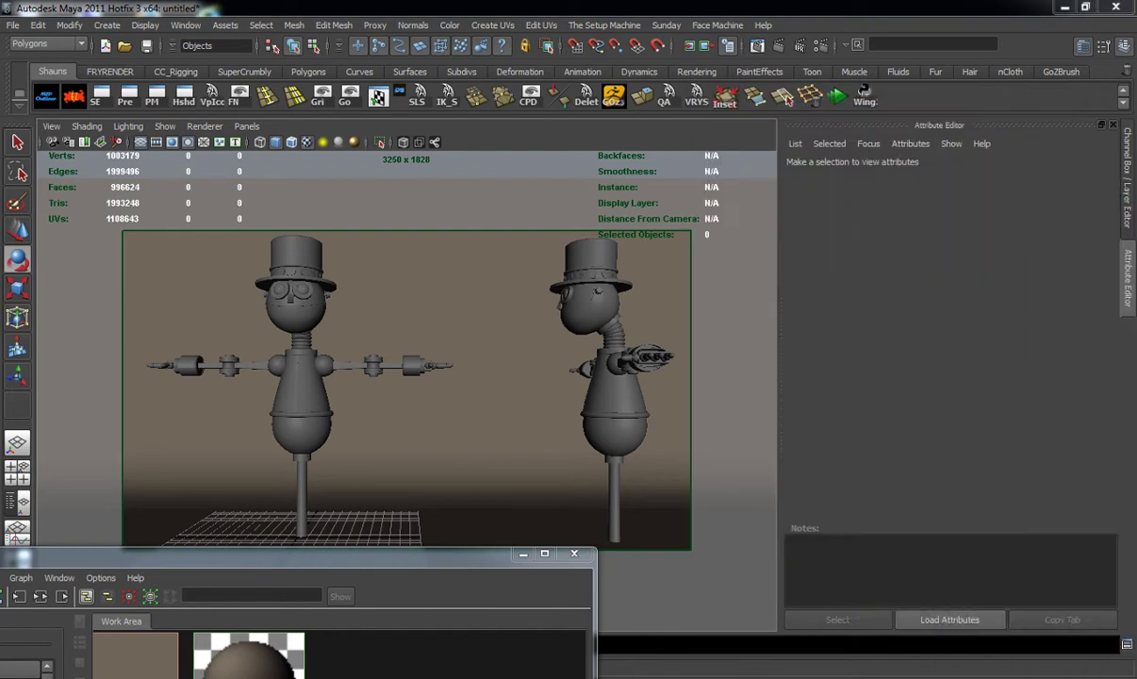
Step: Create a new render layer from the background mesh and both scarecrow groups, leaving out the camera and lights
double_click(443, 556)
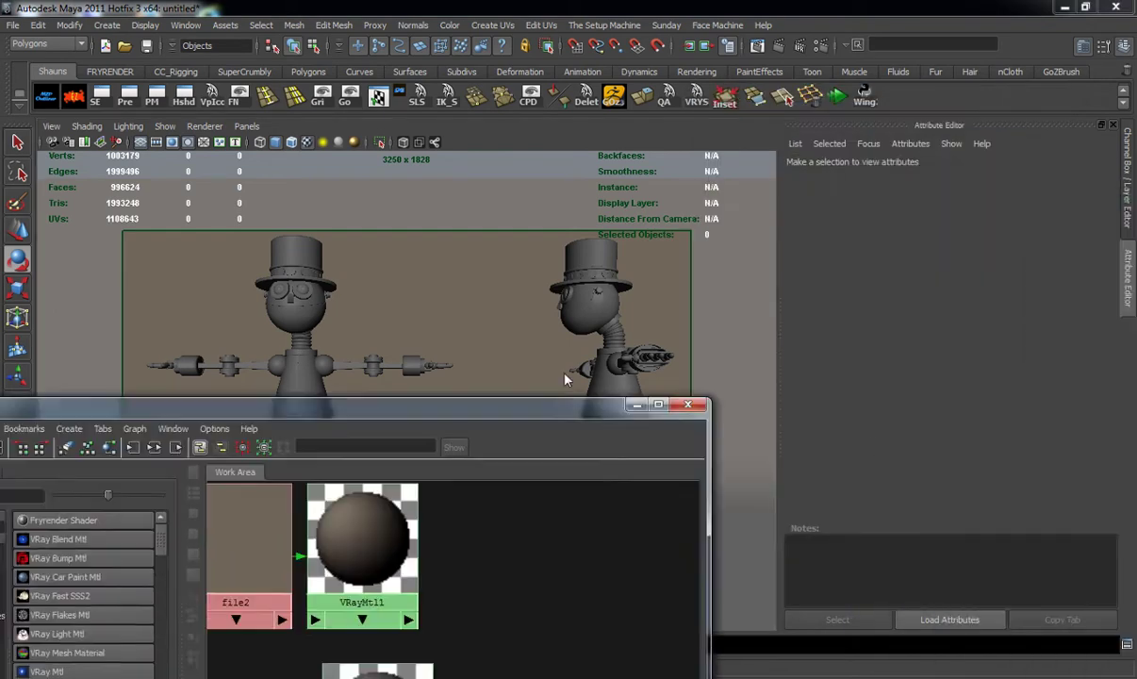
left_click_drag(660, 47, 680, 44)
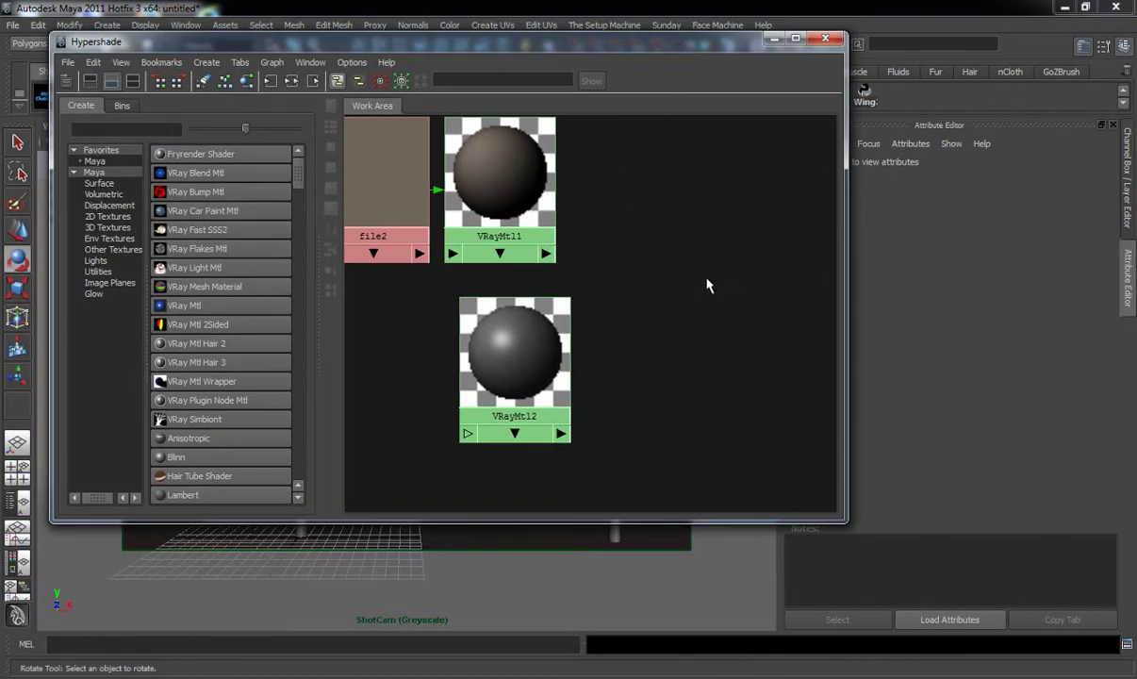
left_click(1114, 128)
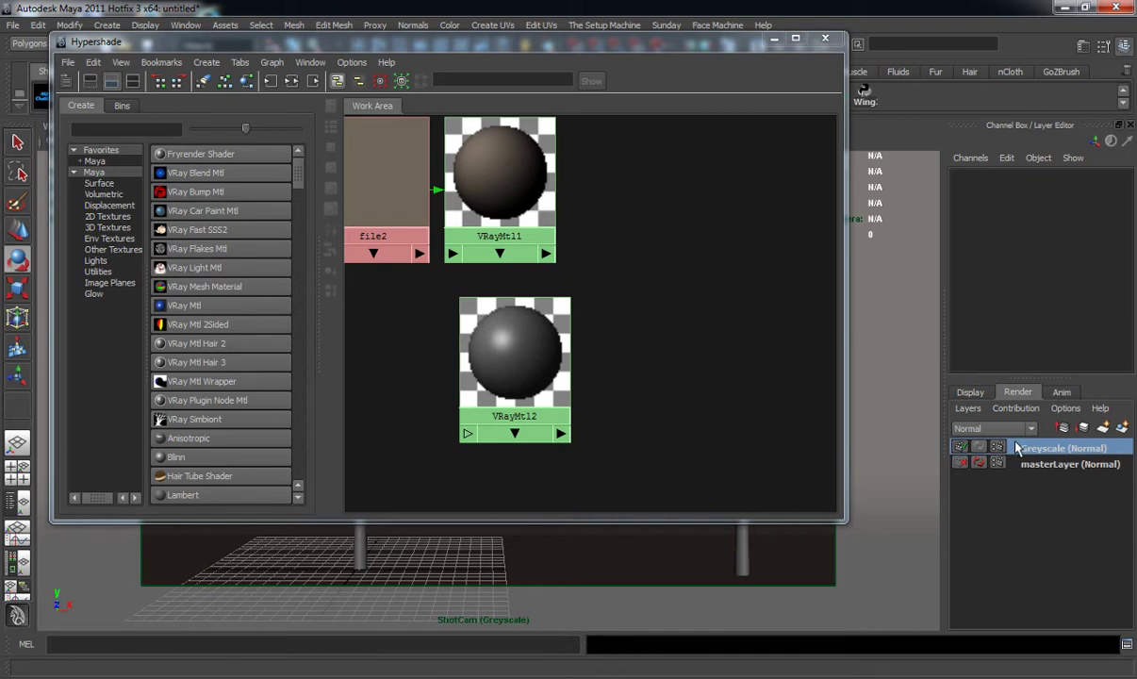
key("e")
left_click(773, 39)
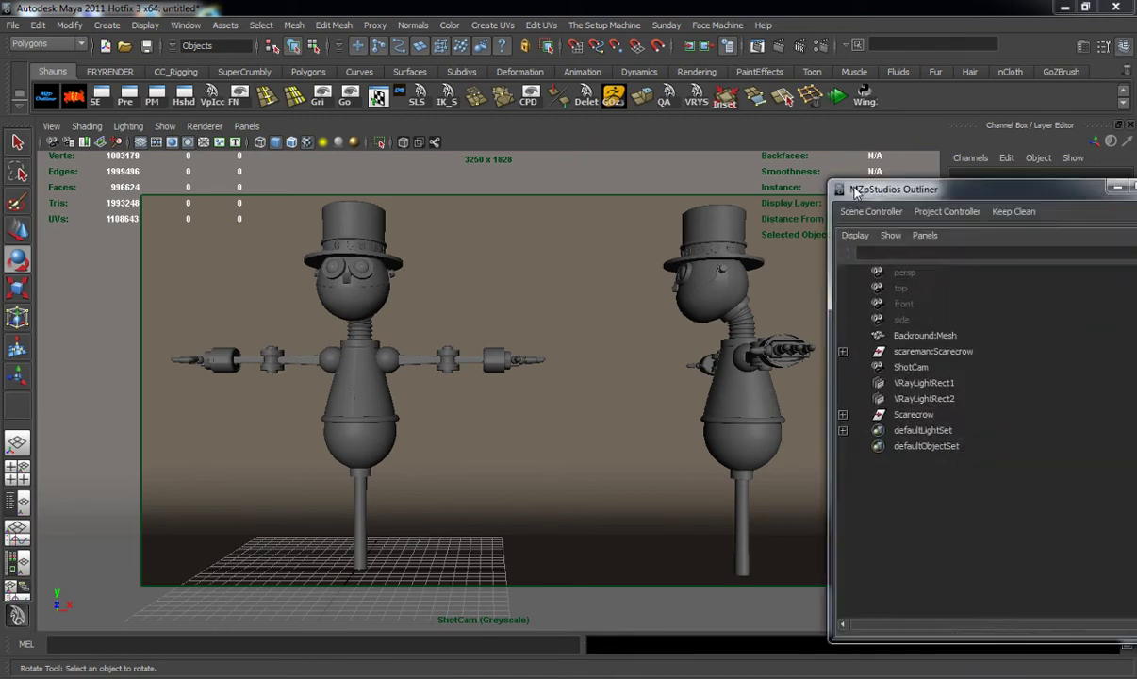
left_click_drag(969, 180, 156, 75)
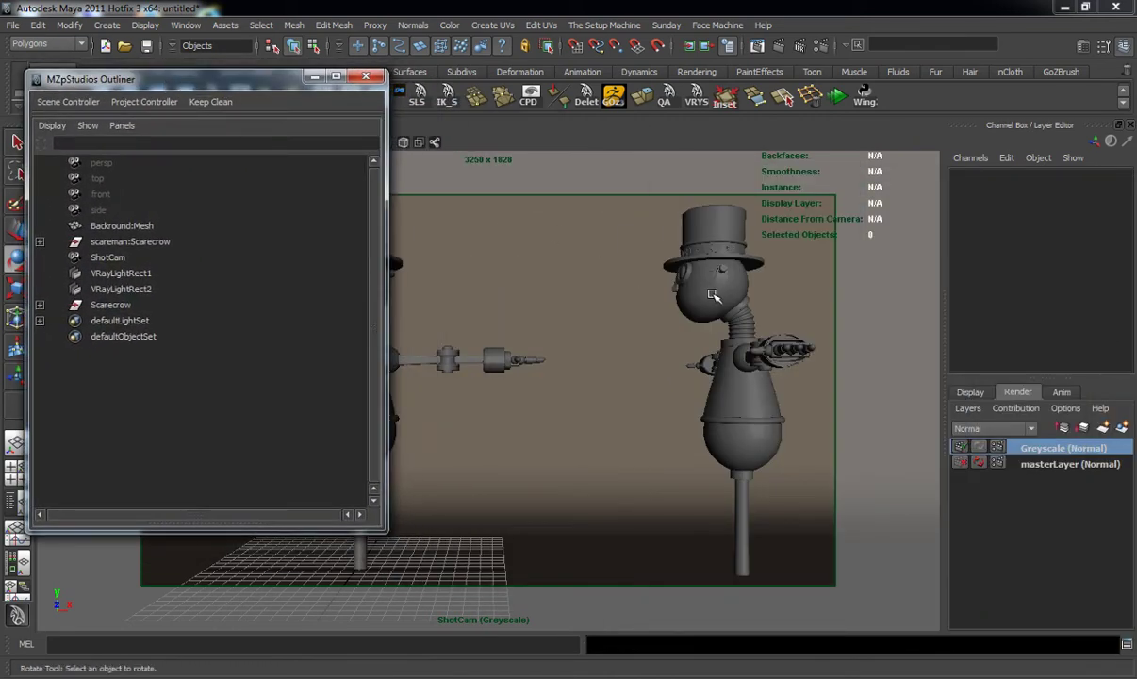
left_click(116, 225)
left_click(121, 241, "shift")
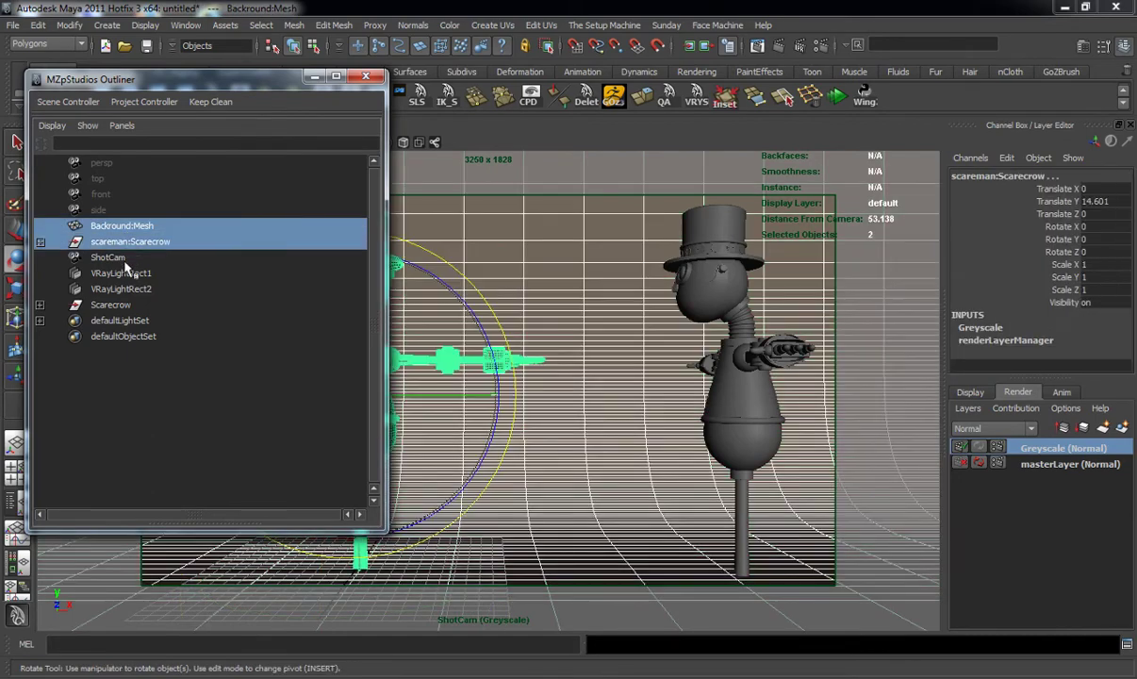
left_click(110, 305, "ctrl")
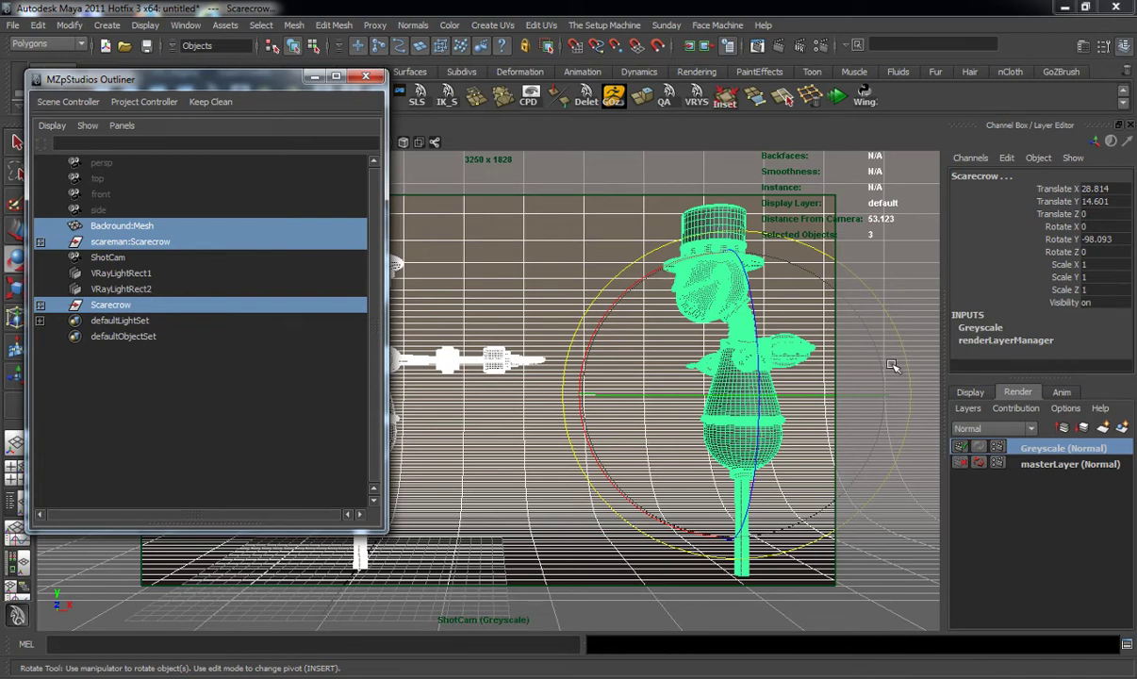
left_click(1125, 429)
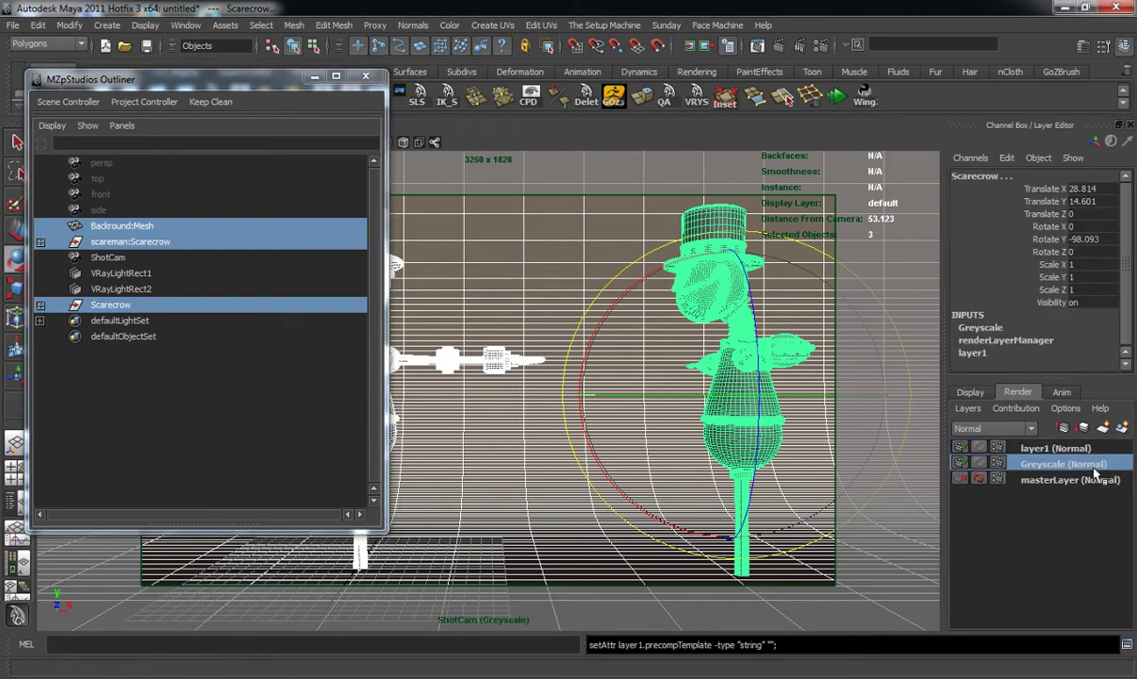
Step: Rename the new render layer AmbOcc and minimize the Outliner
double_click(1035, 446)
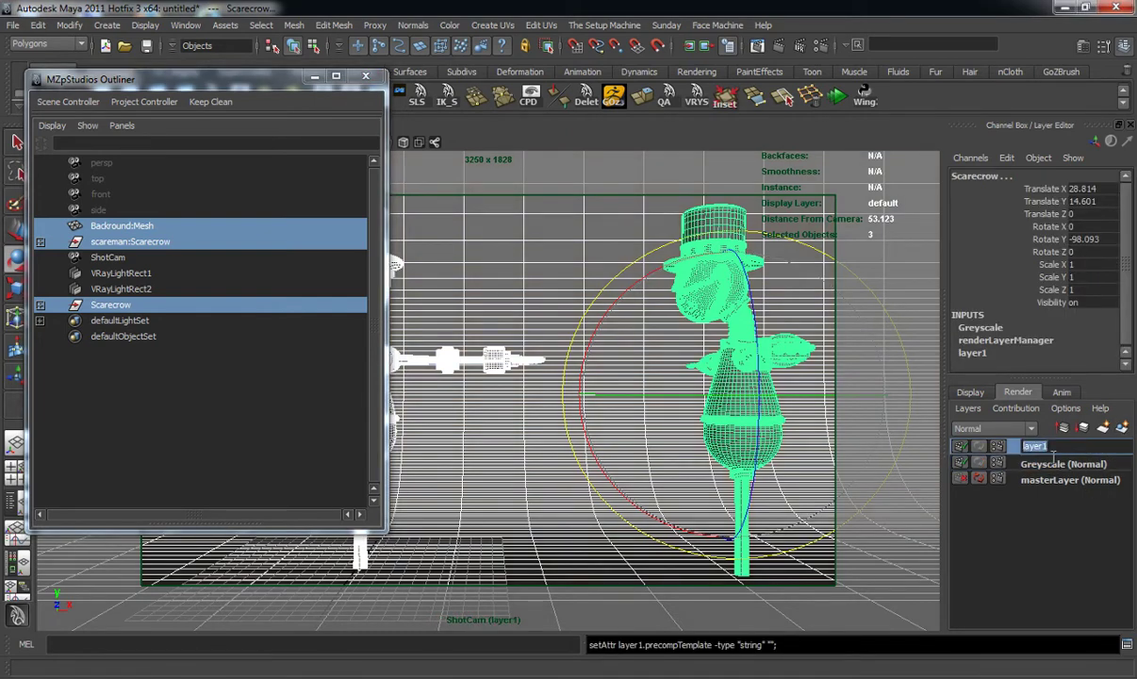
type("AmbOcc")
key("Return")
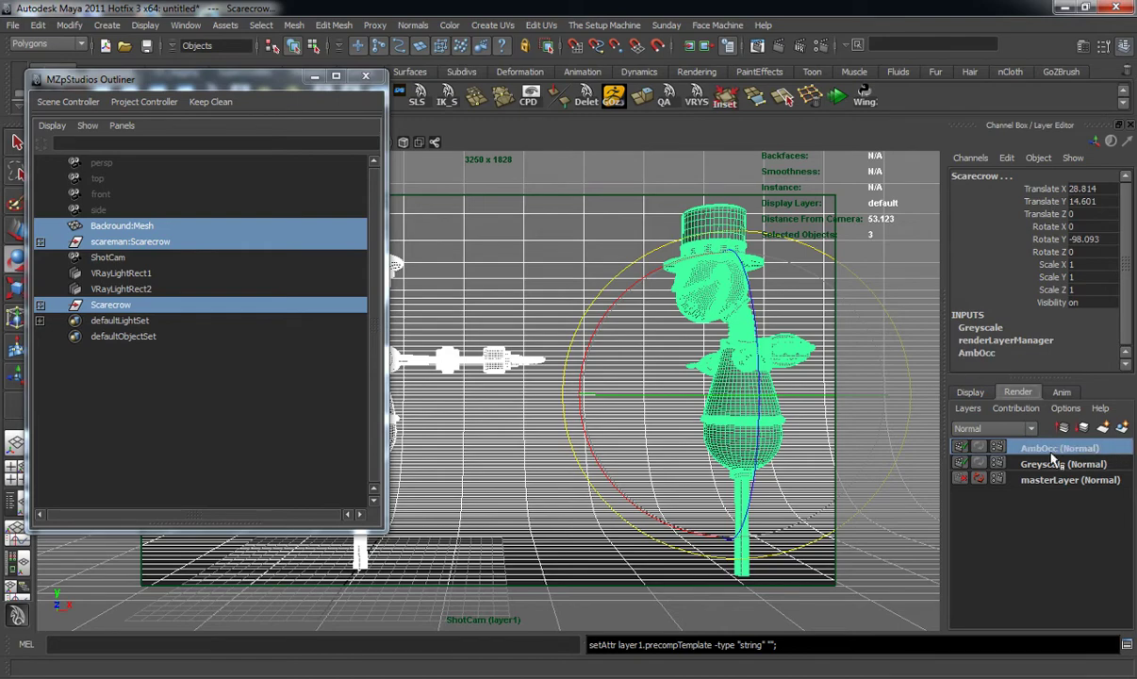
right_click(307, 85)
left_click(328, 149)
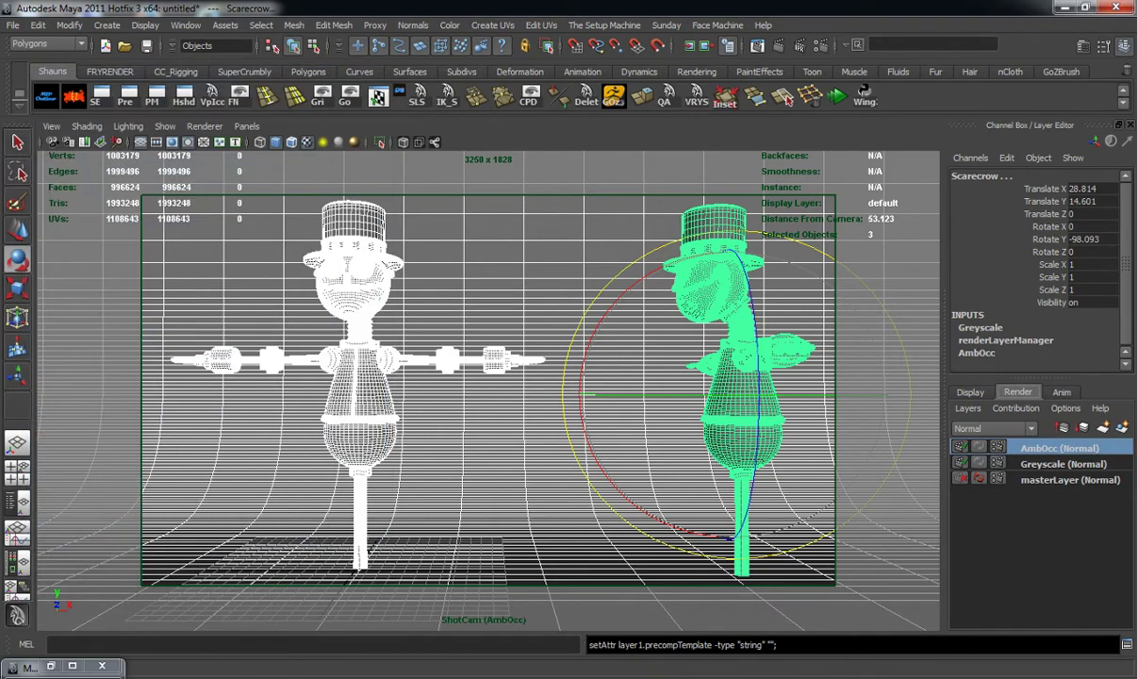
Step: Clear the Hypershade work area and create a VRay Dirt texture in it
left_click_drag(1136, 142, 601, 94)
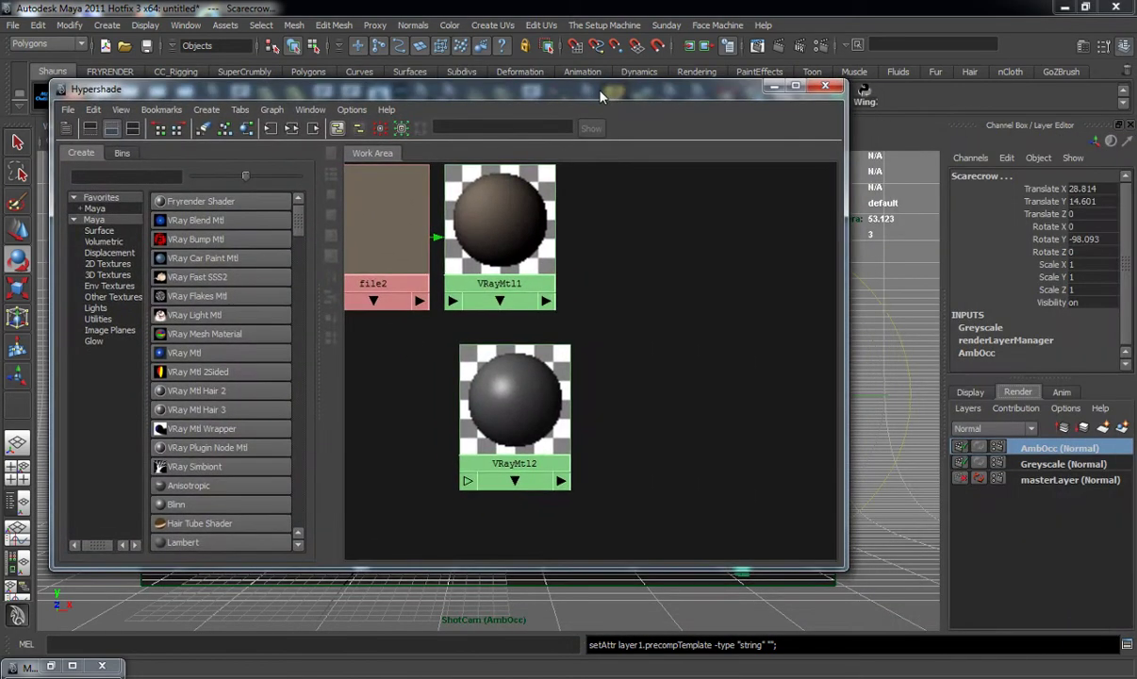
left_click(212, 132)
left_click(117, 177)
type("dirt")
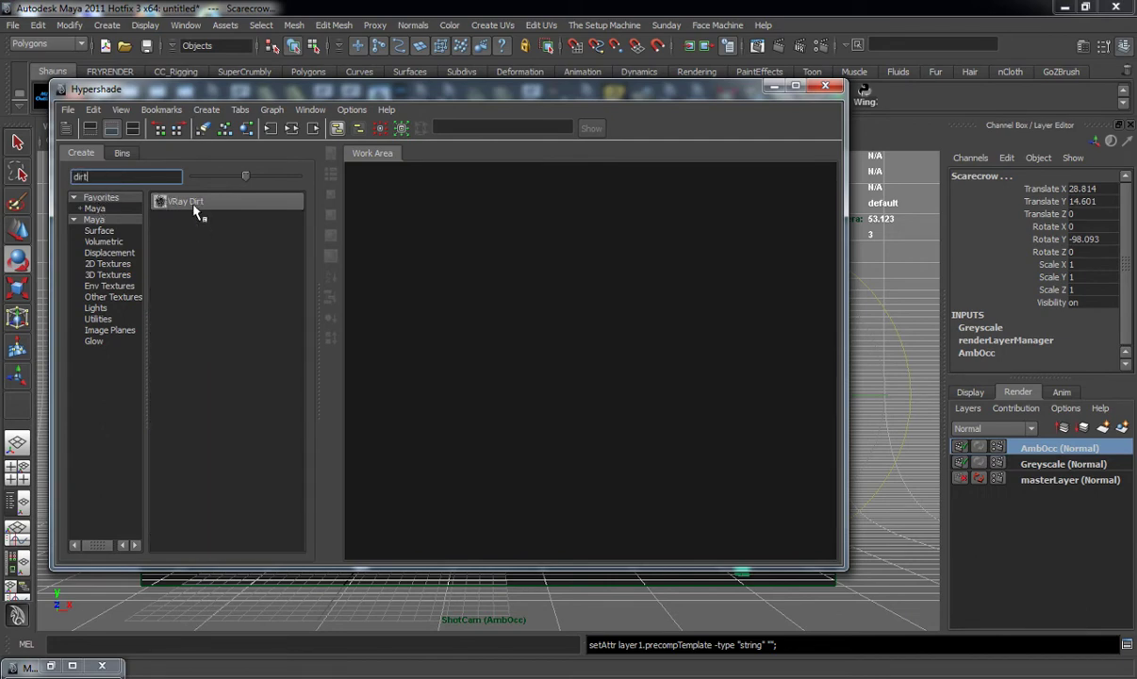
left_click(195, 204)
left_click_drag(426, 236, 497, 299)
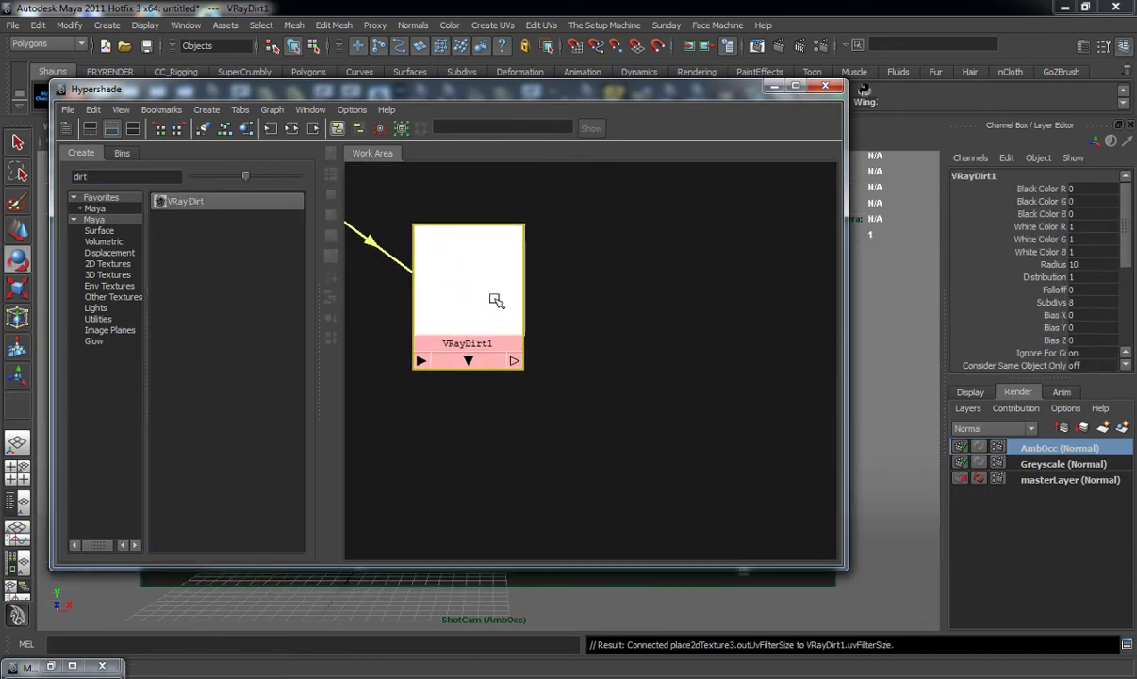
Step: Set the VRay Dirt texture's subdivs to 25 and lighten its occluded color to a dark grey of about 0.285
left_click_drag(663, 88, 578, 85)
key("ctrl+a")
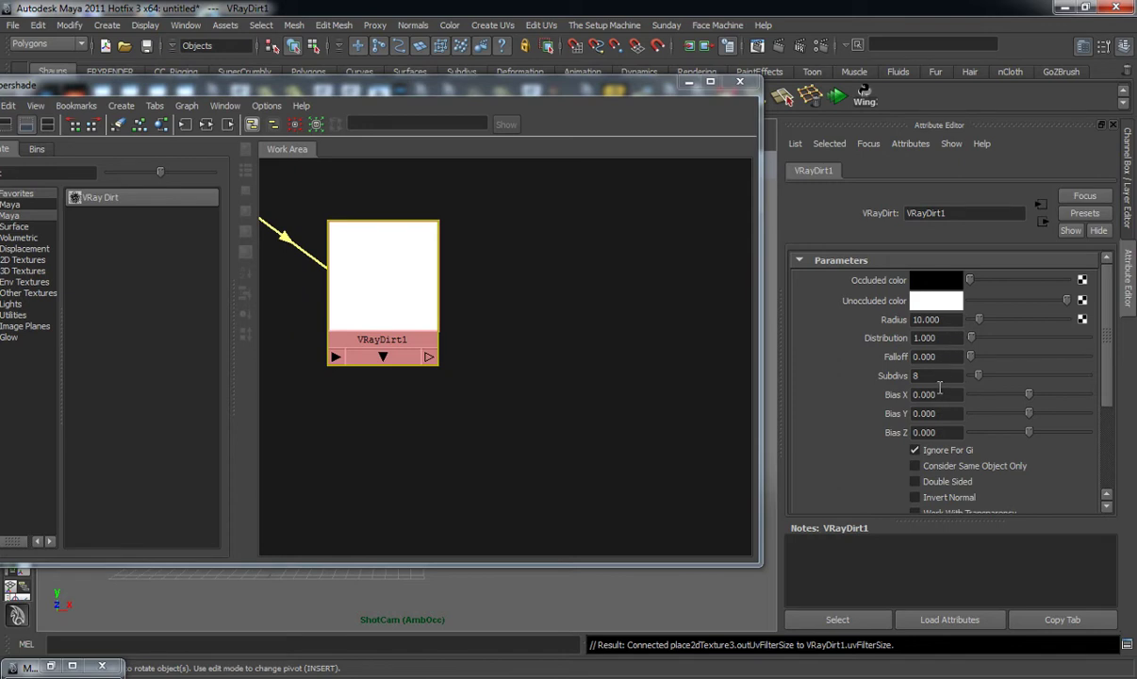
left_click(929, 376)
type("25")
left_click_drag(980, 288, 1007, 296)
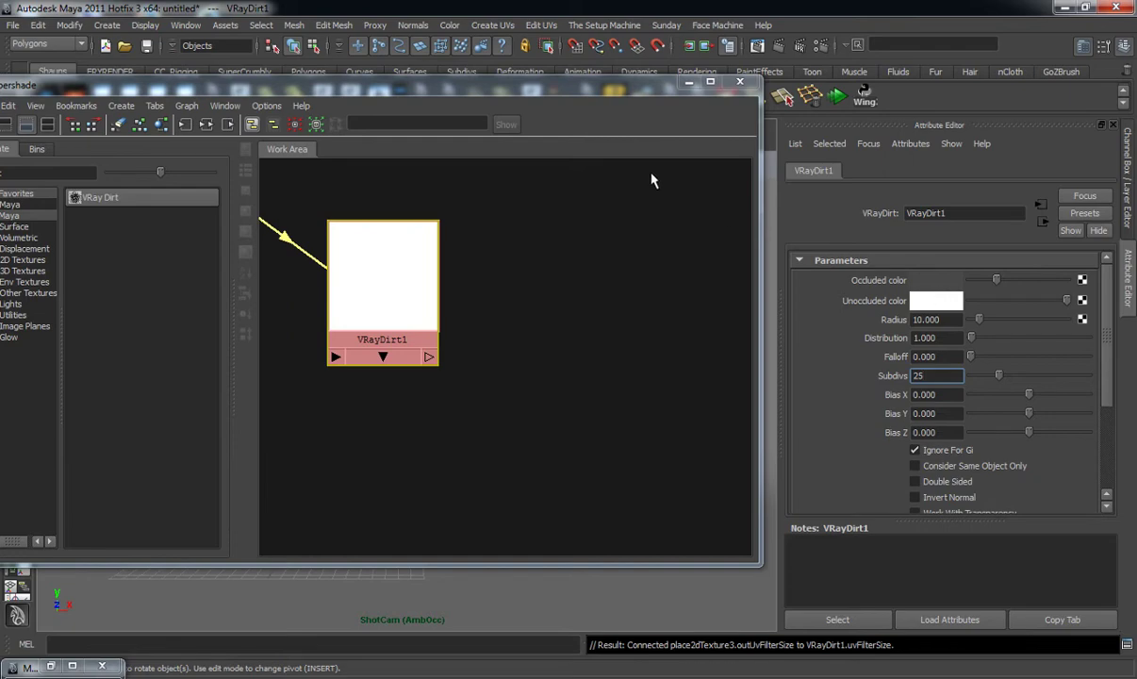
Step: Select all objects belonging to the AmbOcc render layer
left_click_drag(567, 84, 585, 197)
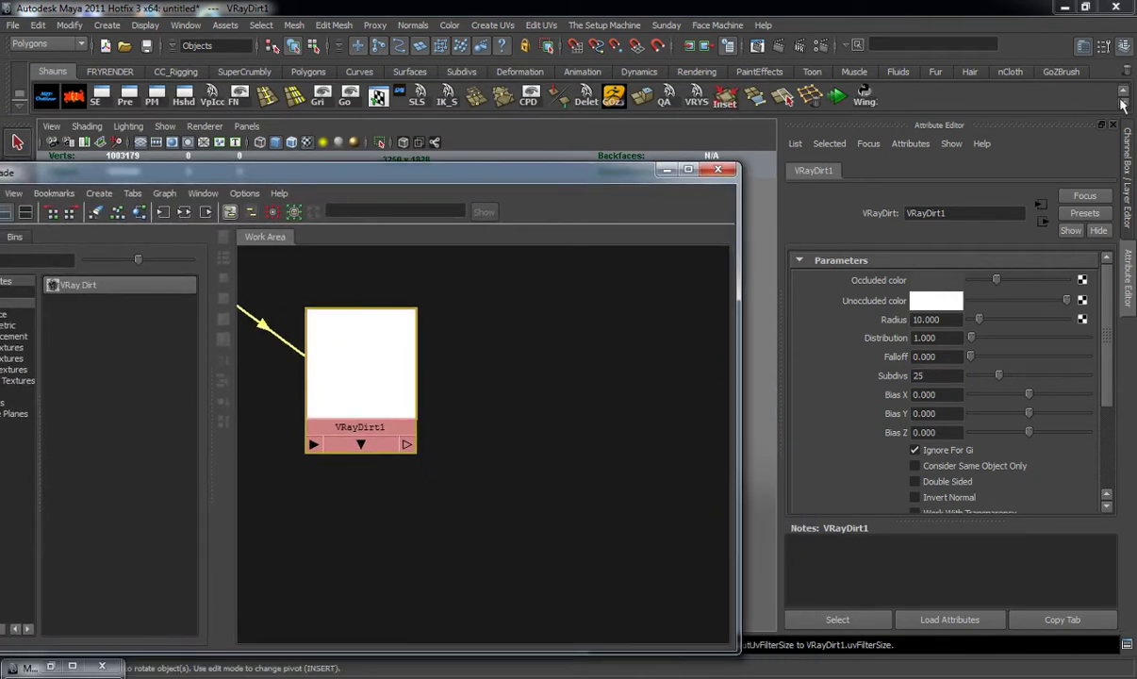
left_click(1124, 45)
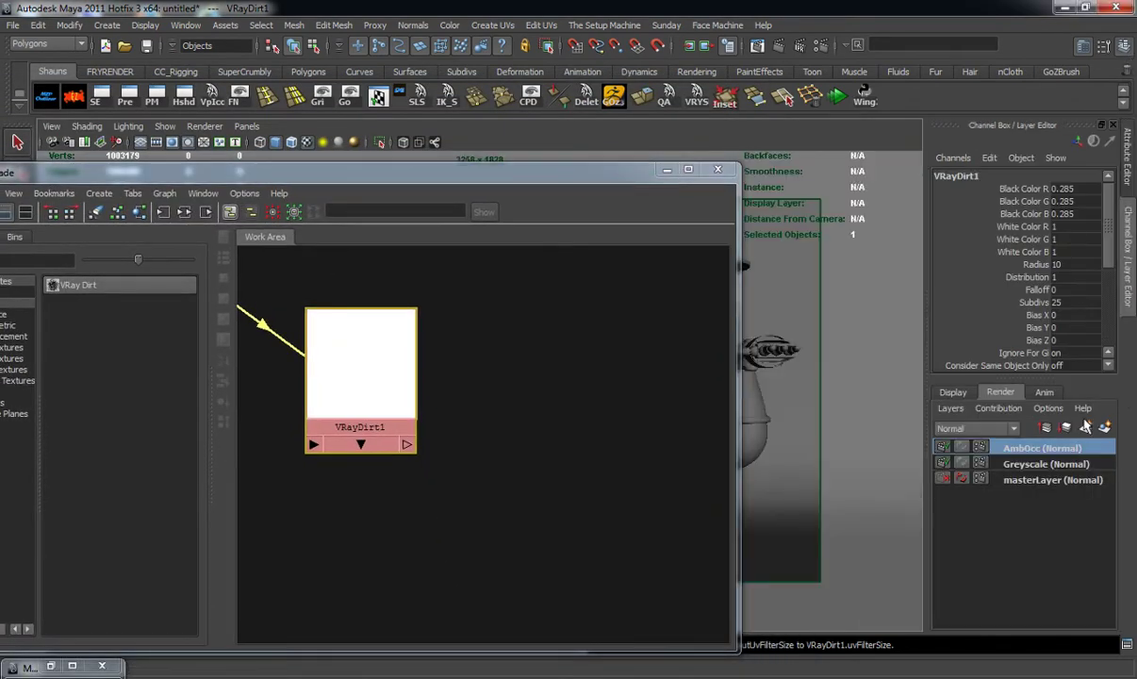
right_click(1042, 457)
left_click(984, 479)
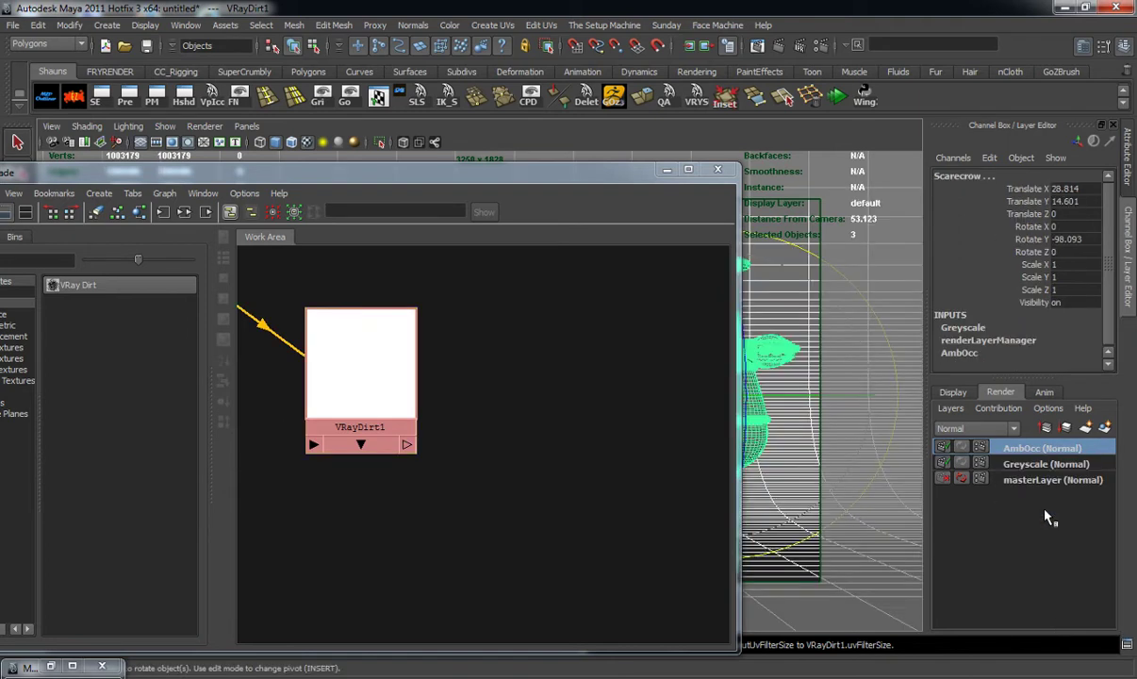
Step: Assign the VRay Dirt texture as a material to the selected AmbOcc layer objects and close the Hypershade
right_click_drag(364, 352, 371, 334)
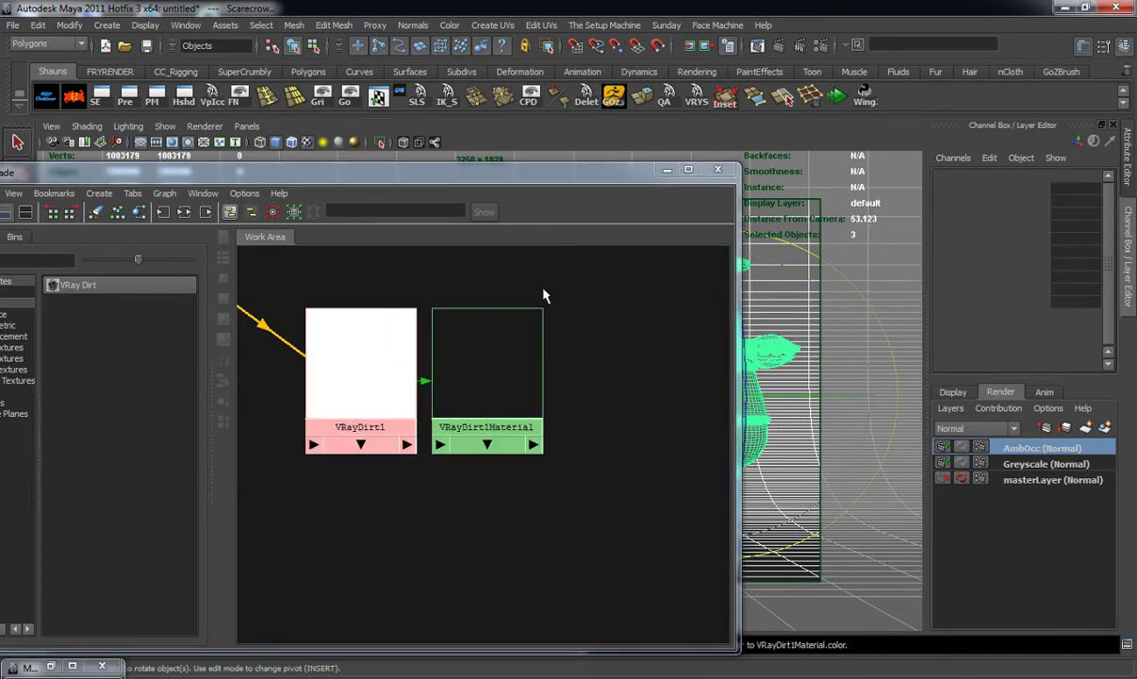
left_click(719, 171)
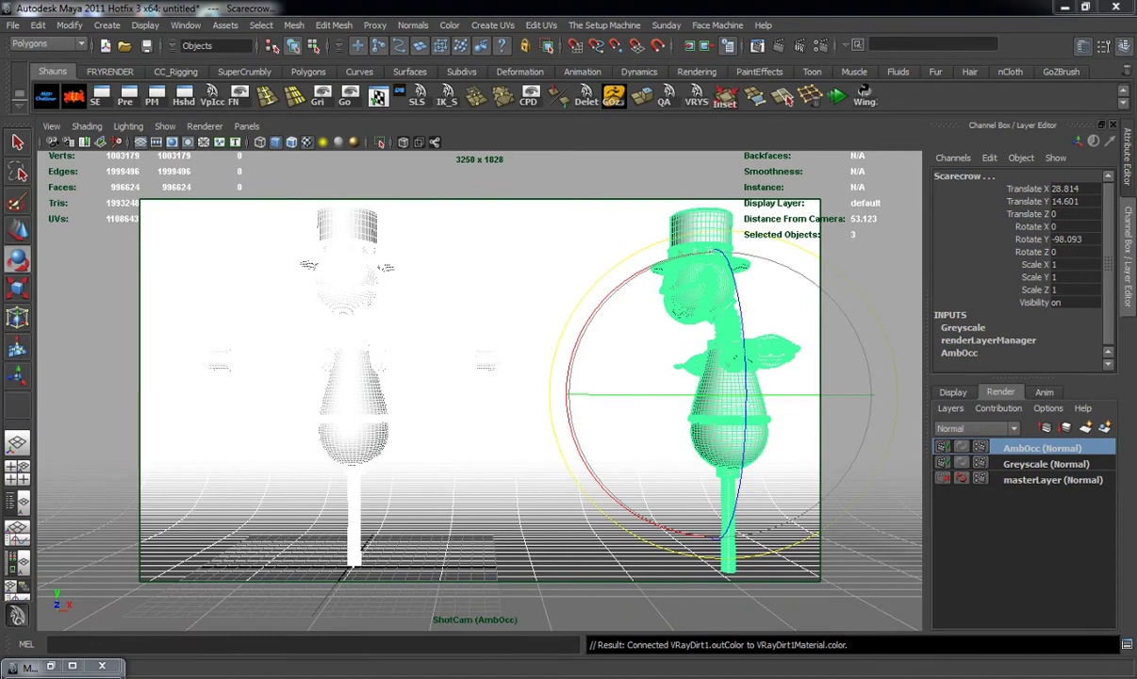
Step: Remove the Diffuse and GI render elements in the render settings of the AmbOcc layer
left_click_drag(1136, 72, 215, 45)
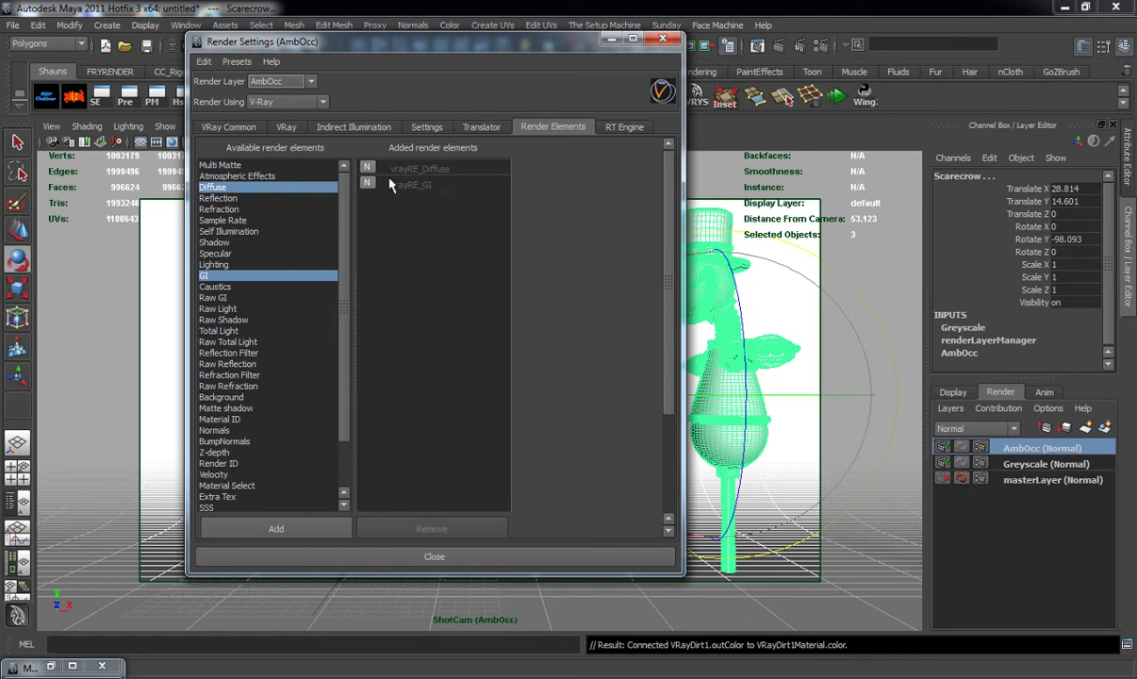
left_click(423, 168)
left_click(424, 184, "shift")
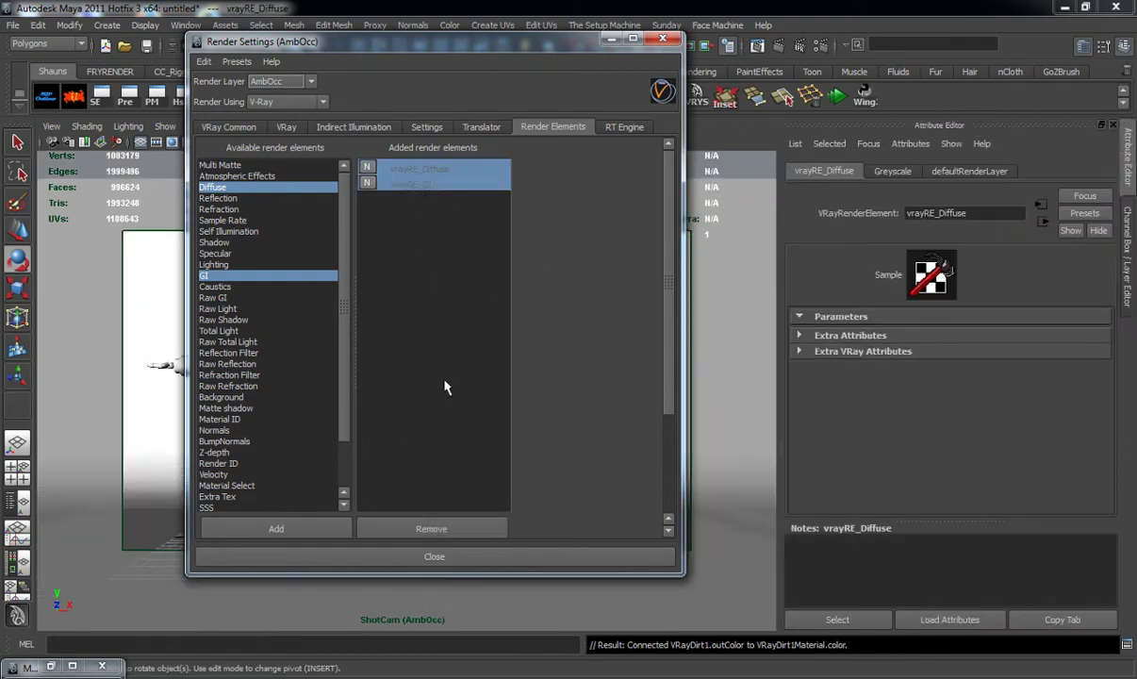
left_click(466, 529)
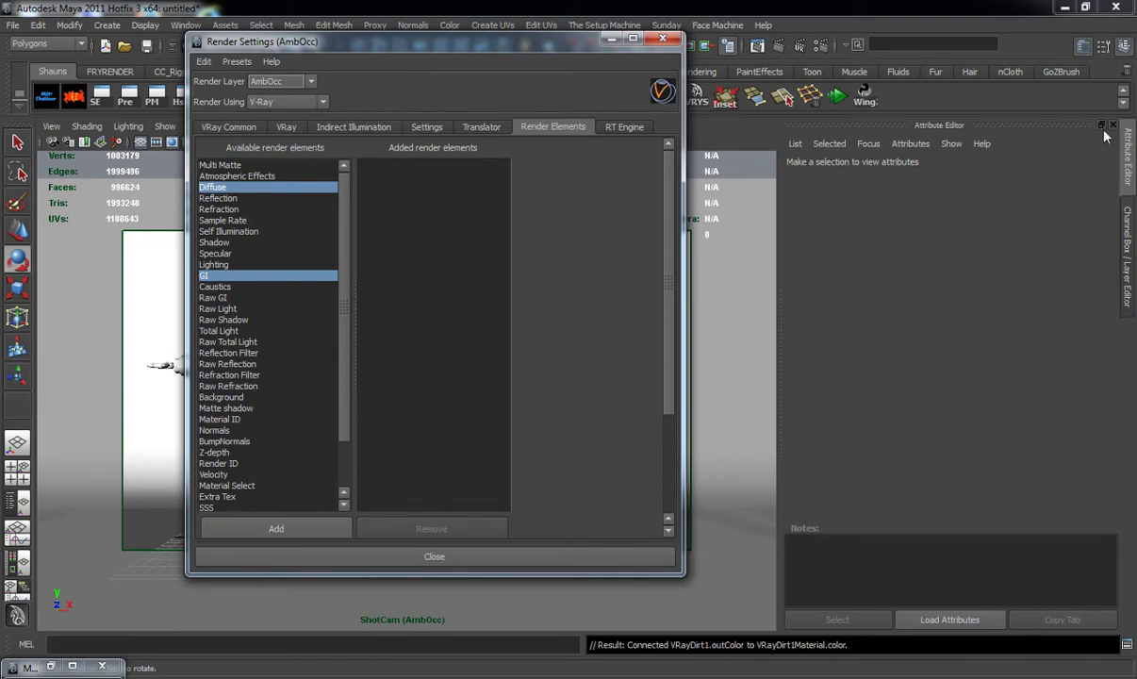
Step: Make Greyscale the active render layer and add the Diffuse and GI render elements to it
left_click(1127, 262)
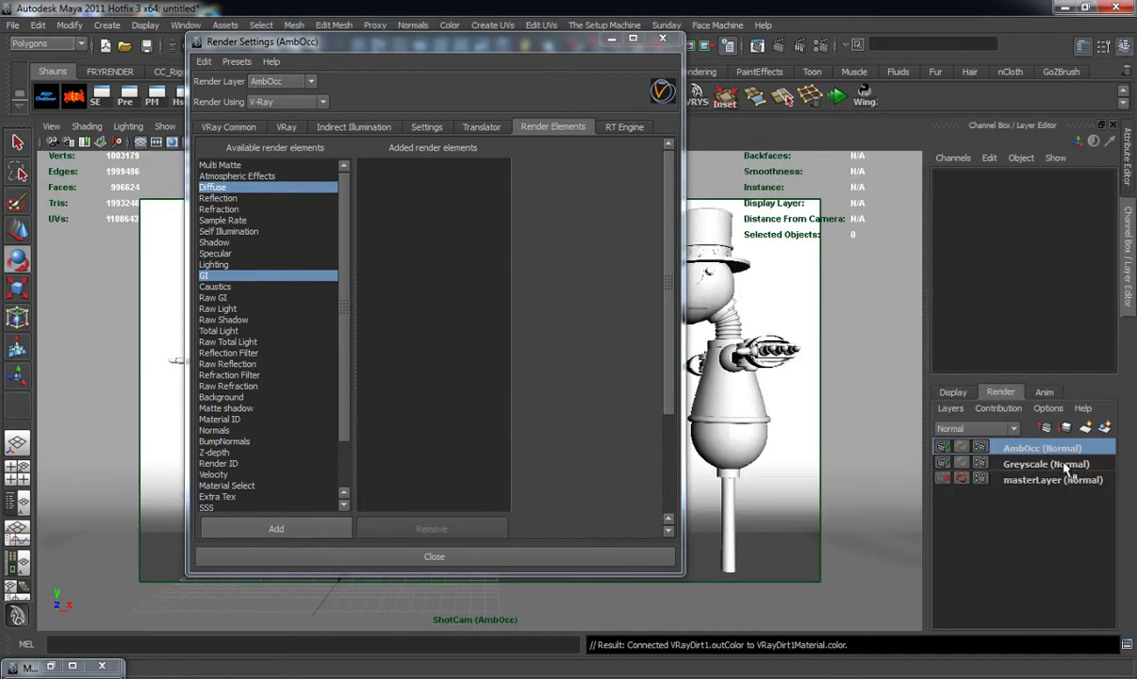
left_click(1050, 469)
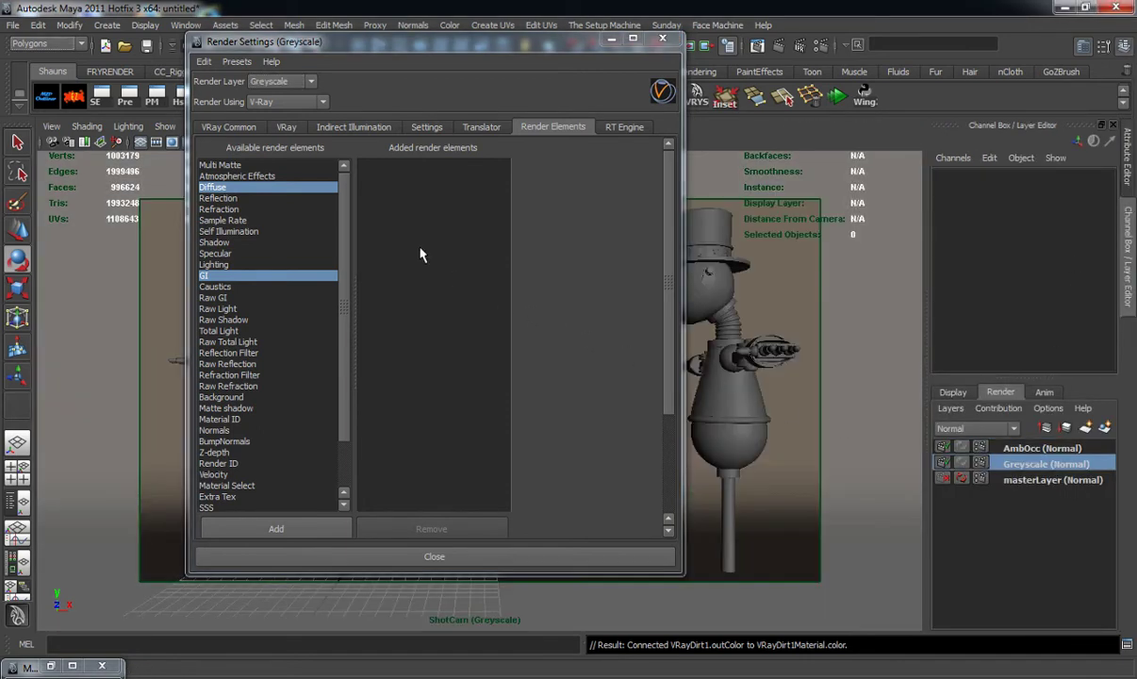
left_click(309, 526)
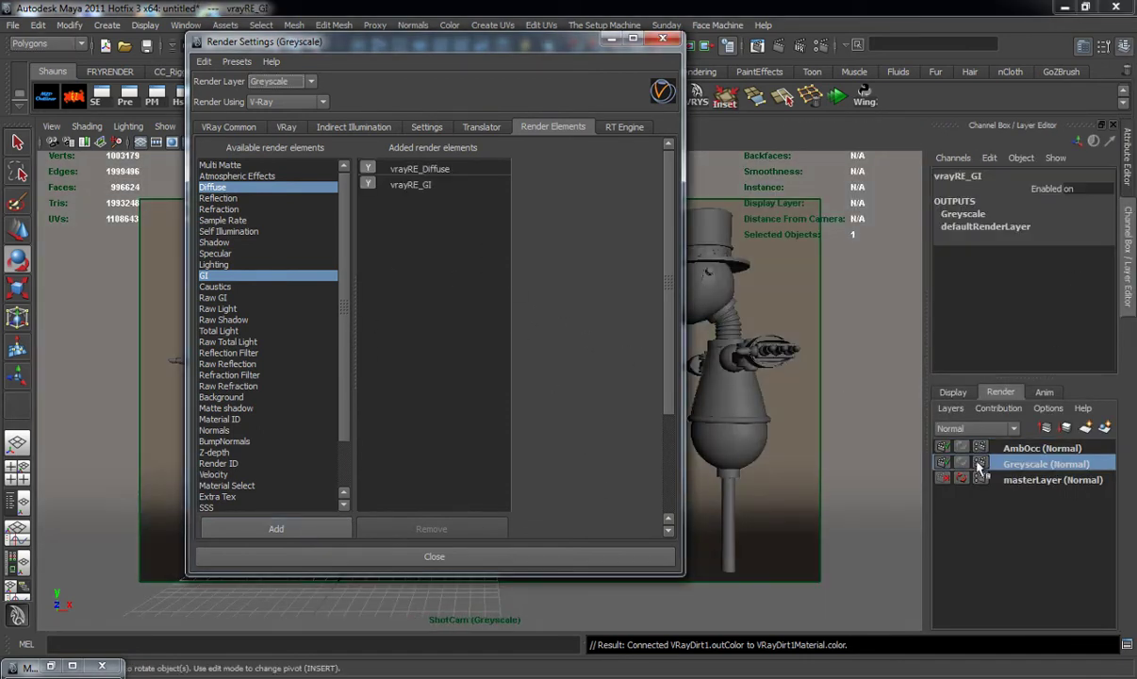
Step: Check the enabled state of the Diffuse and GI elements on the AmbOcc and Greyscale layers, ending on Greyscale, and close the render settings
left_click(1014, 451)
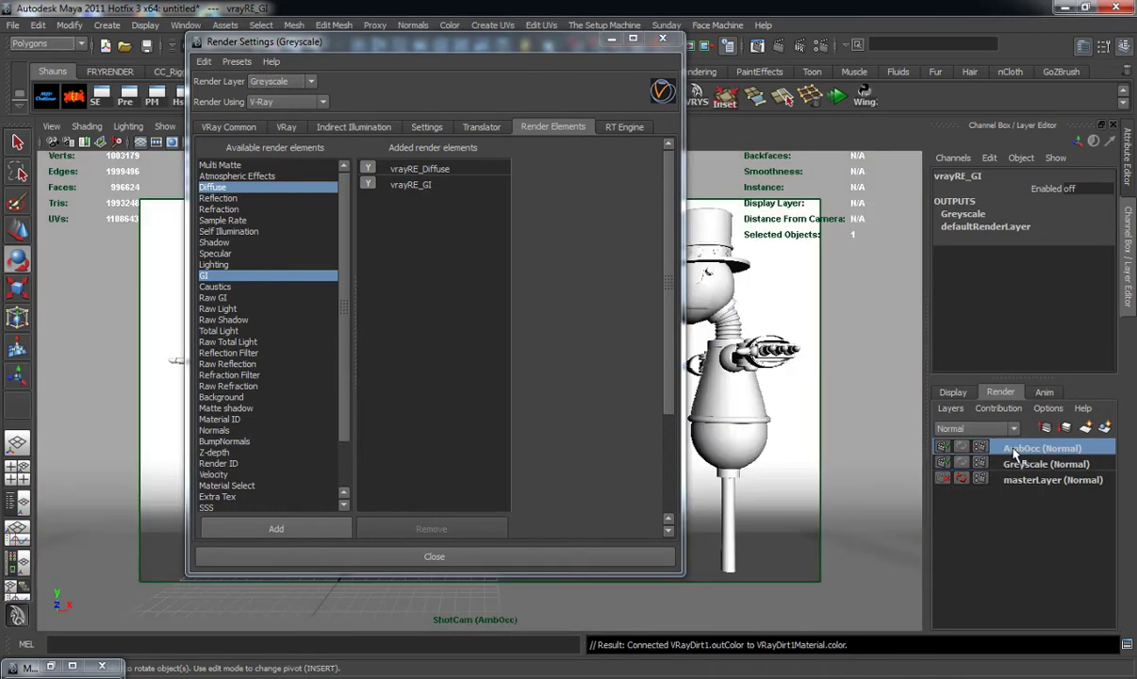
left_click(429, 185)
left_click(403, 167)
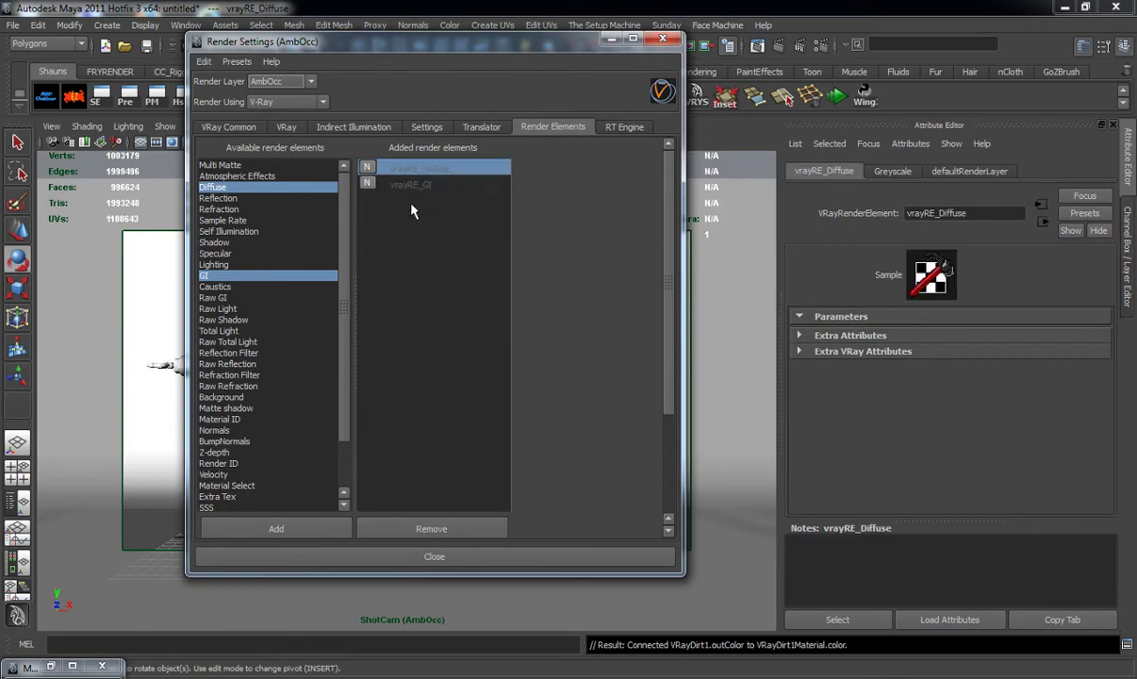
left_click(1103, 45)
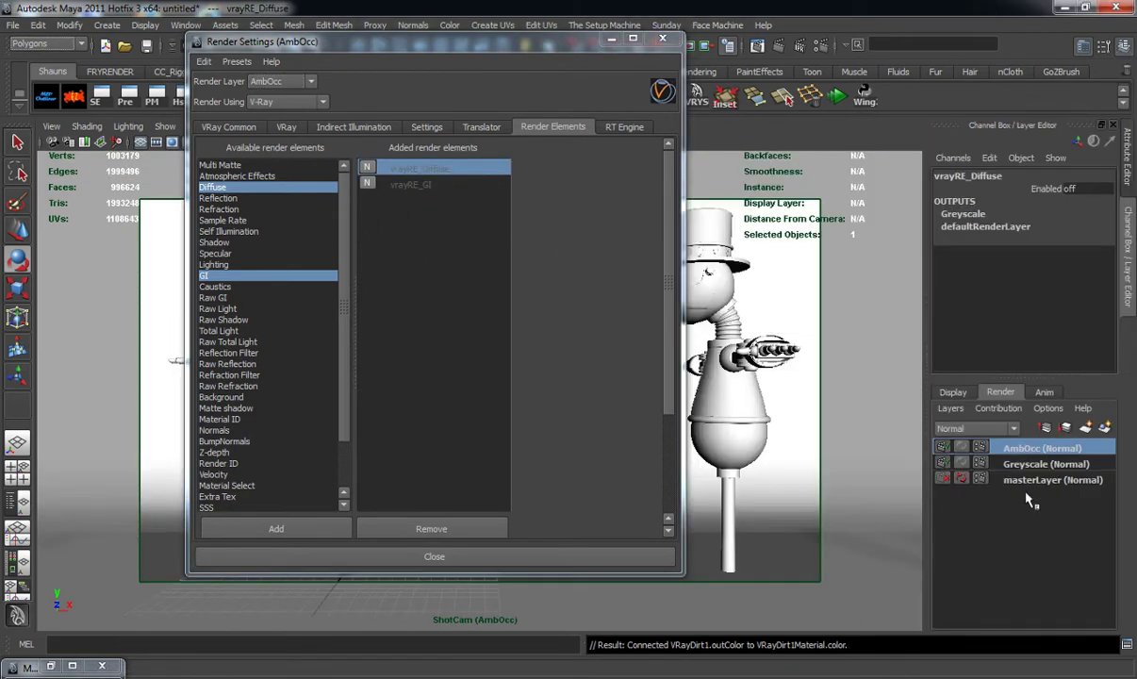
left_click(1028, 464)
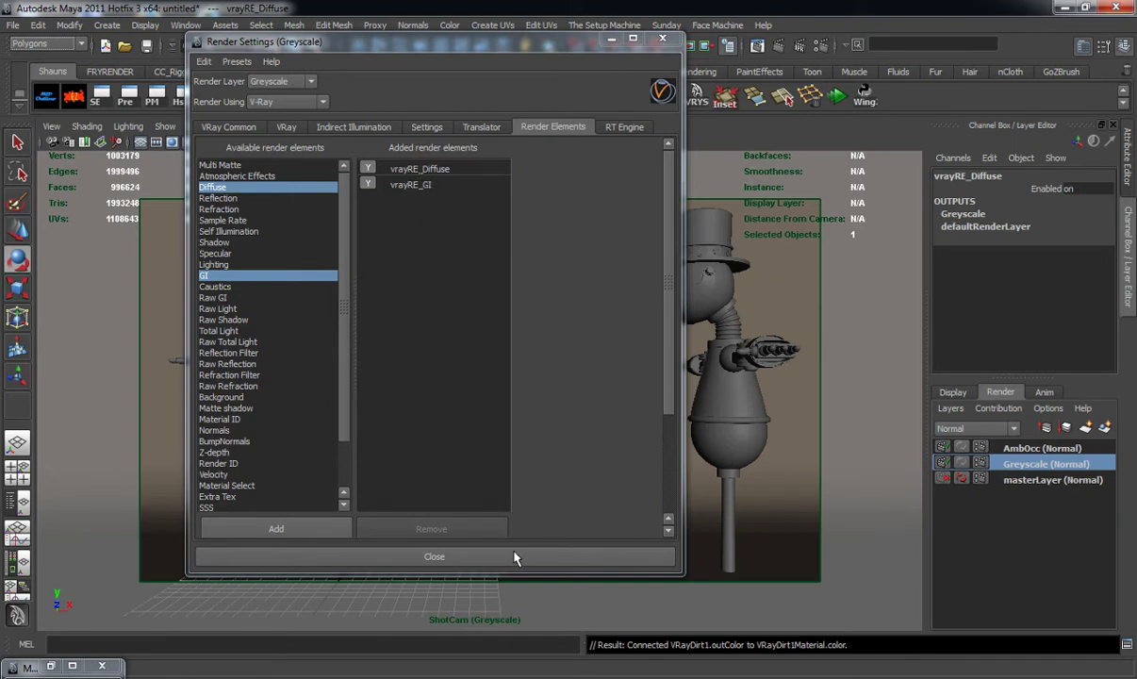
left_click(583, 562)
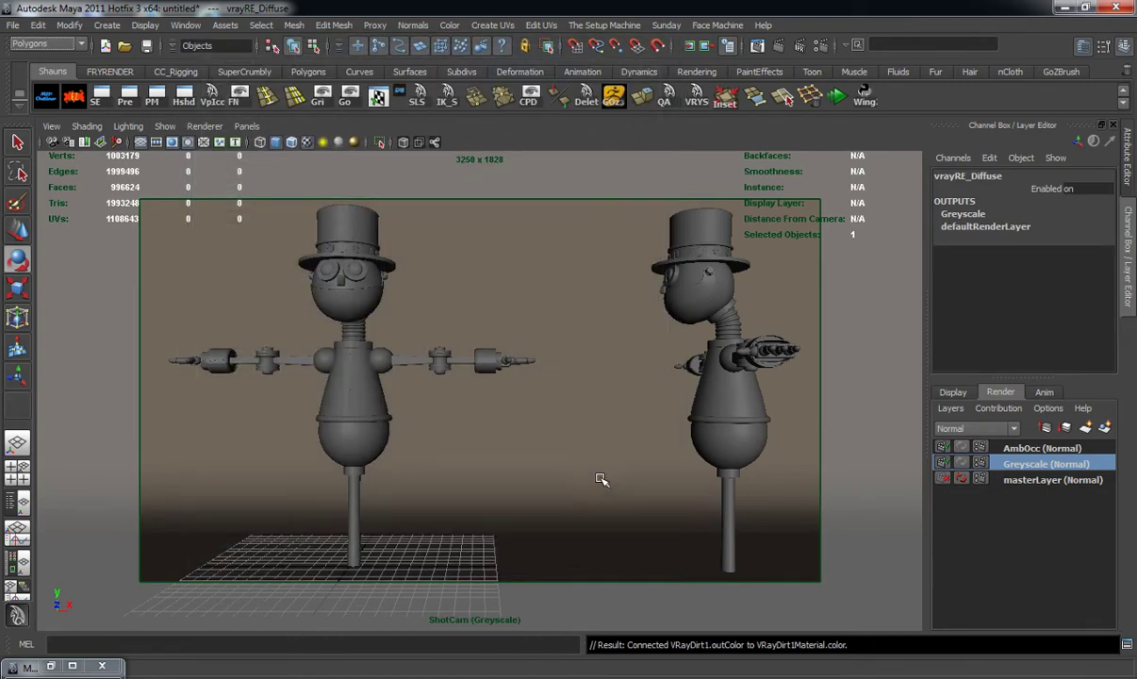
Step: Render the Greyscale layer through ShotCam and enlarge the V-Ray frame buffer to fit both scarecrow views
scroll(655, 415, "up", 5)
scroll(655, 421, "up", 1)
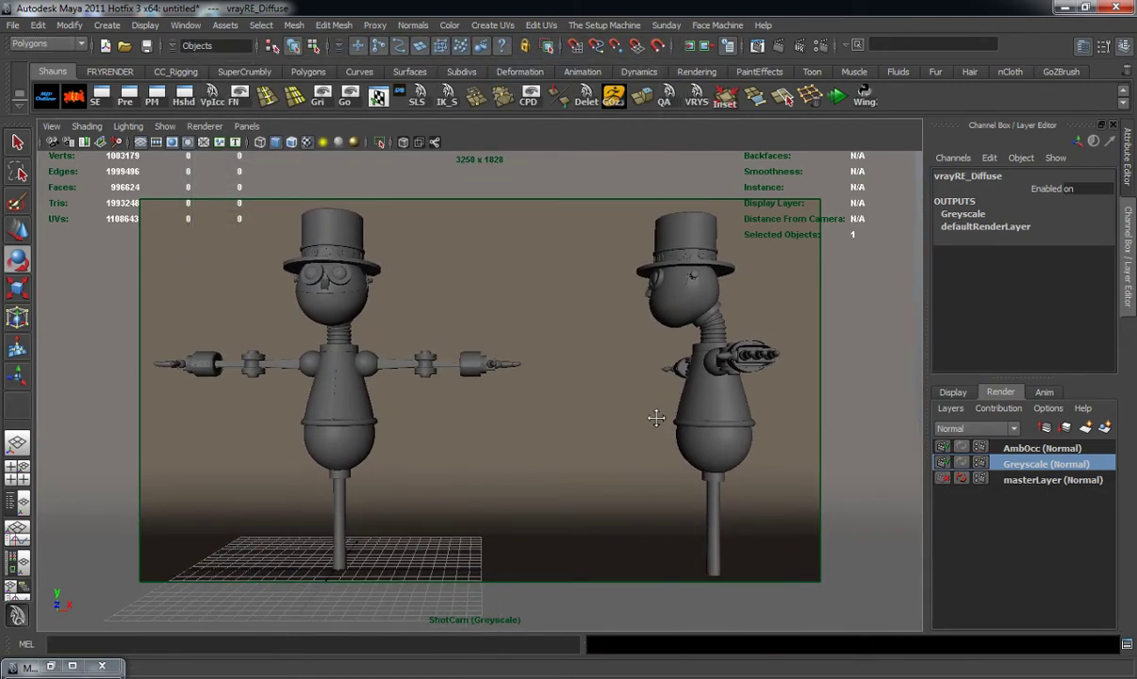
key("e")
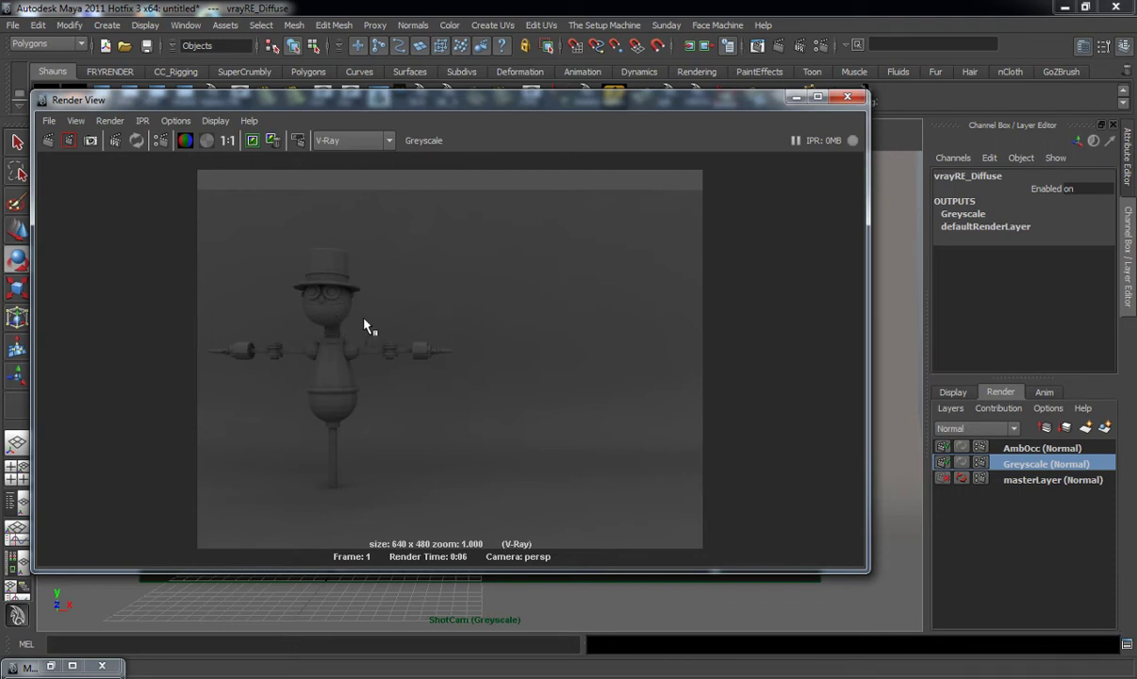
left_click(69, 141)
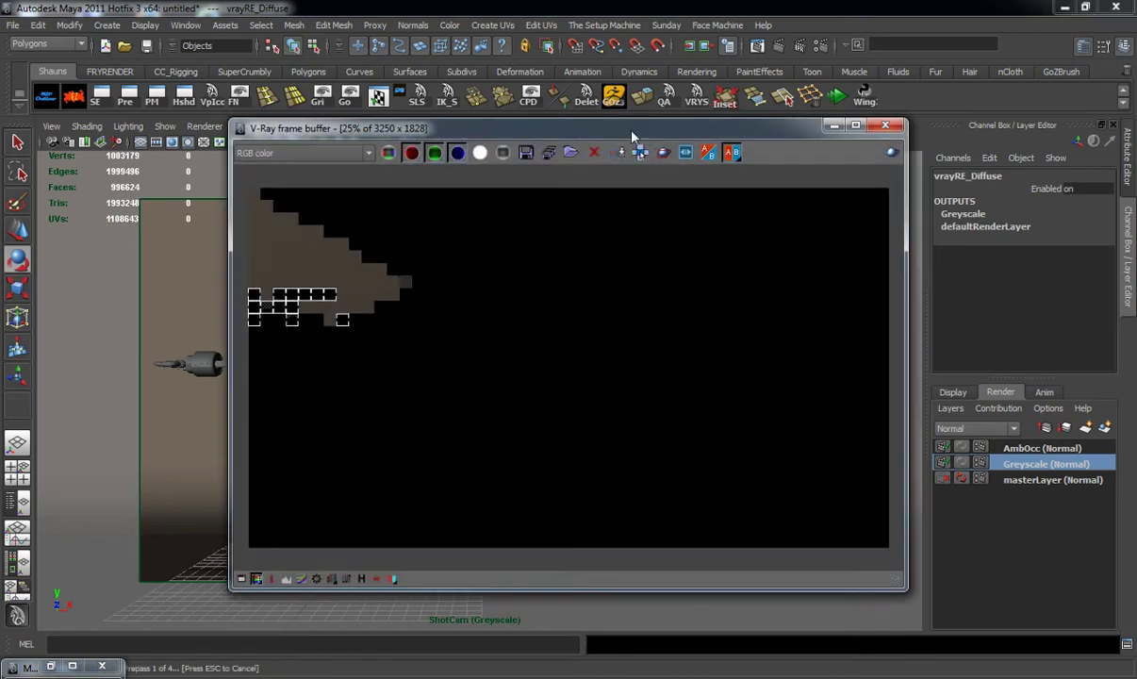
left_click_drag(632, 137, 502, 87)
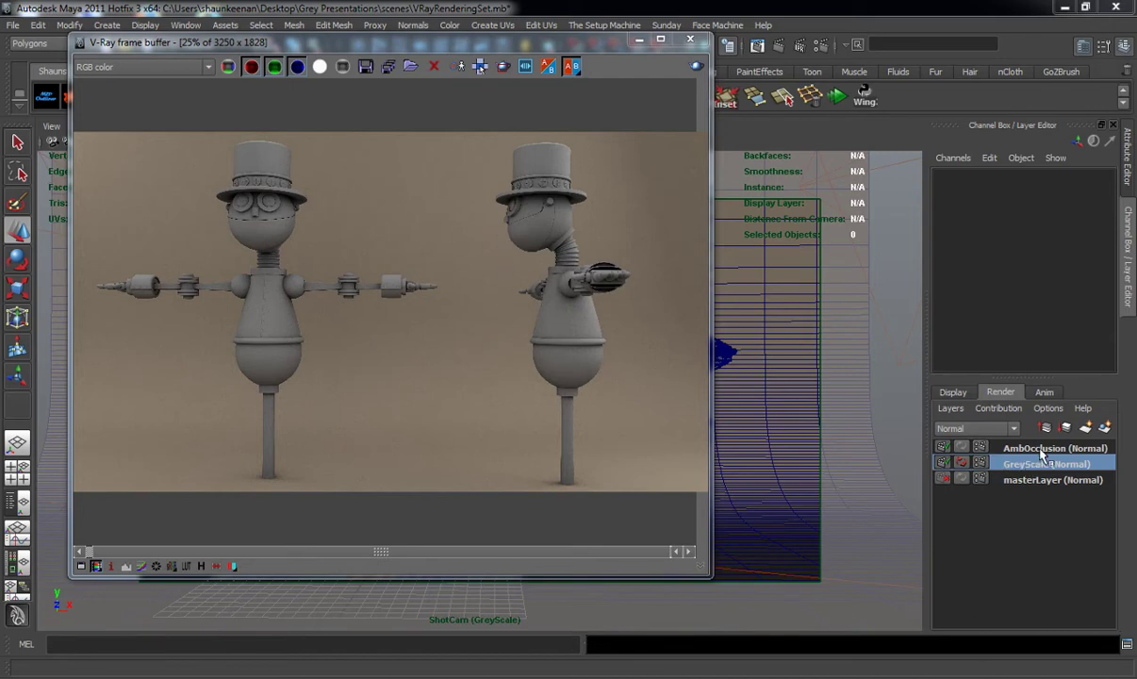
left_click_drag(721, 350, 827, 353)
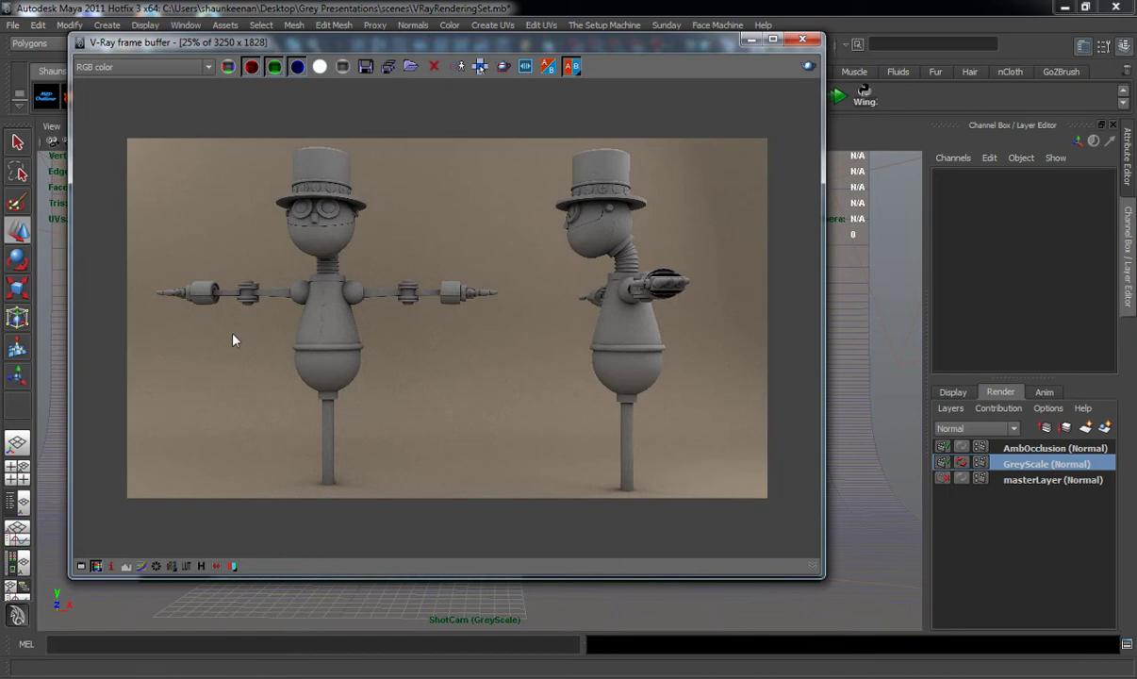
Step: Save all image channels of the render as Targa files named RenderSampleColor in the VrayRenderPasses folder on the Desktop
left_click(389, 71)
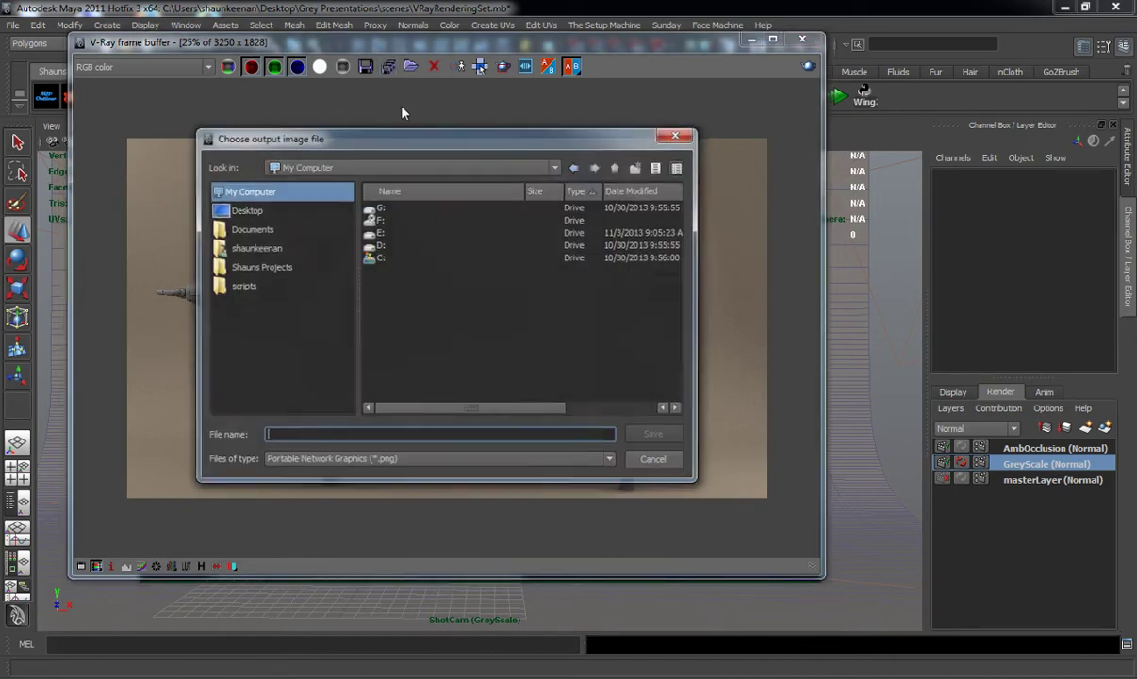
left_click(240, 210)
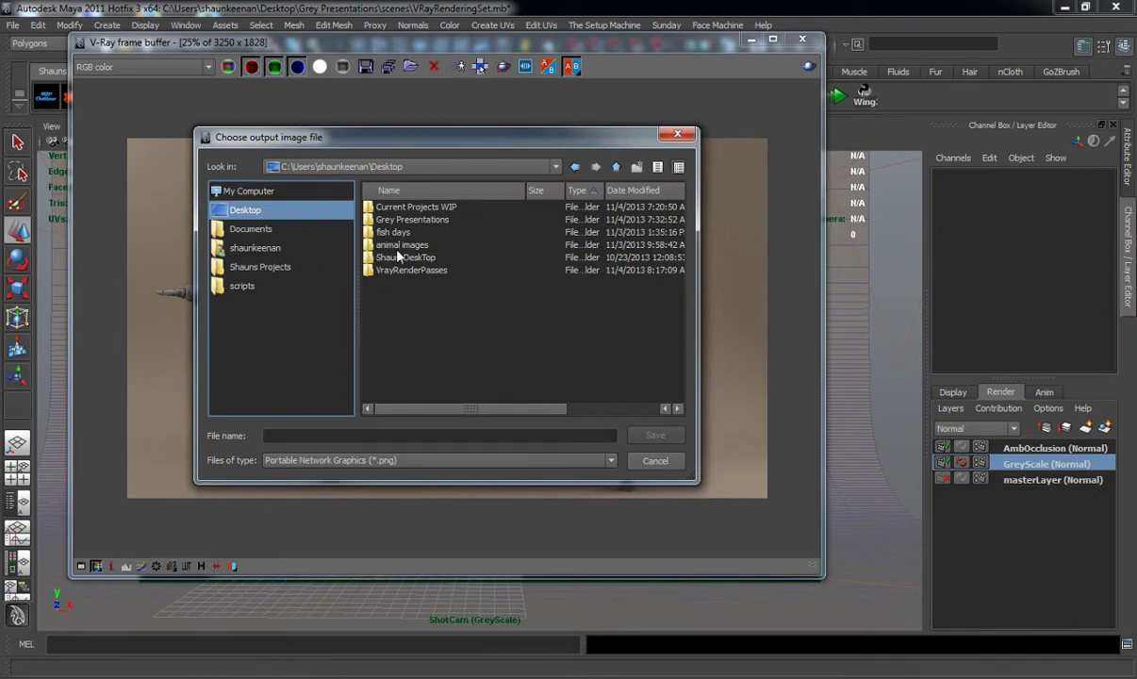
double_click(407, 271)
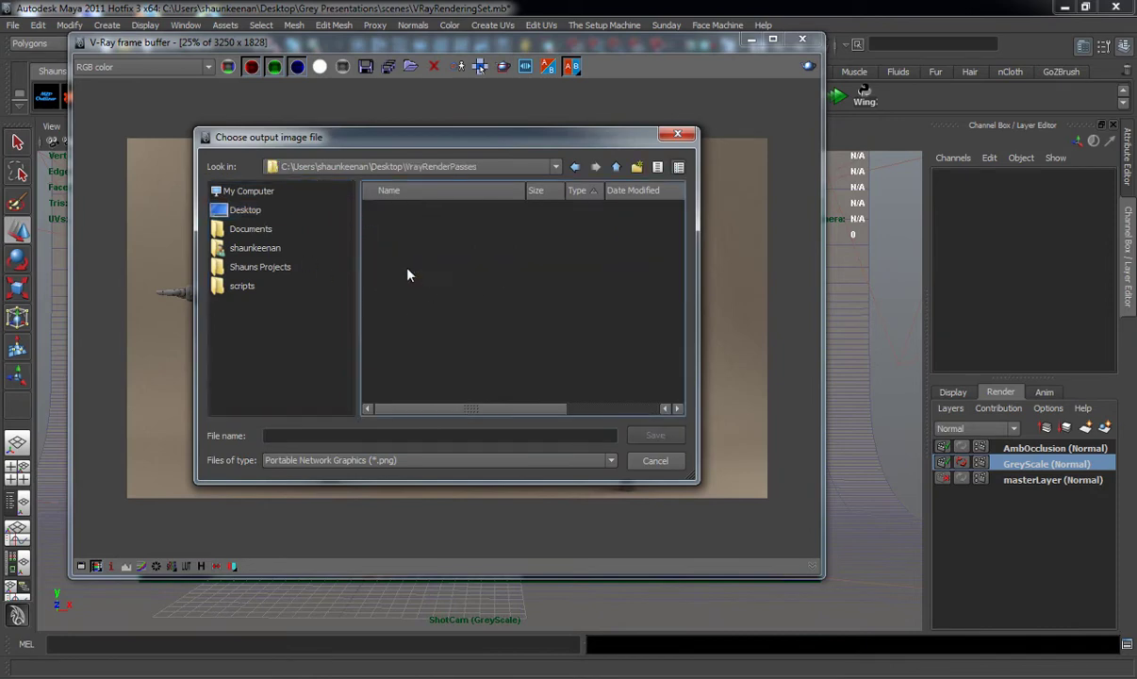
left_click(353, 460)
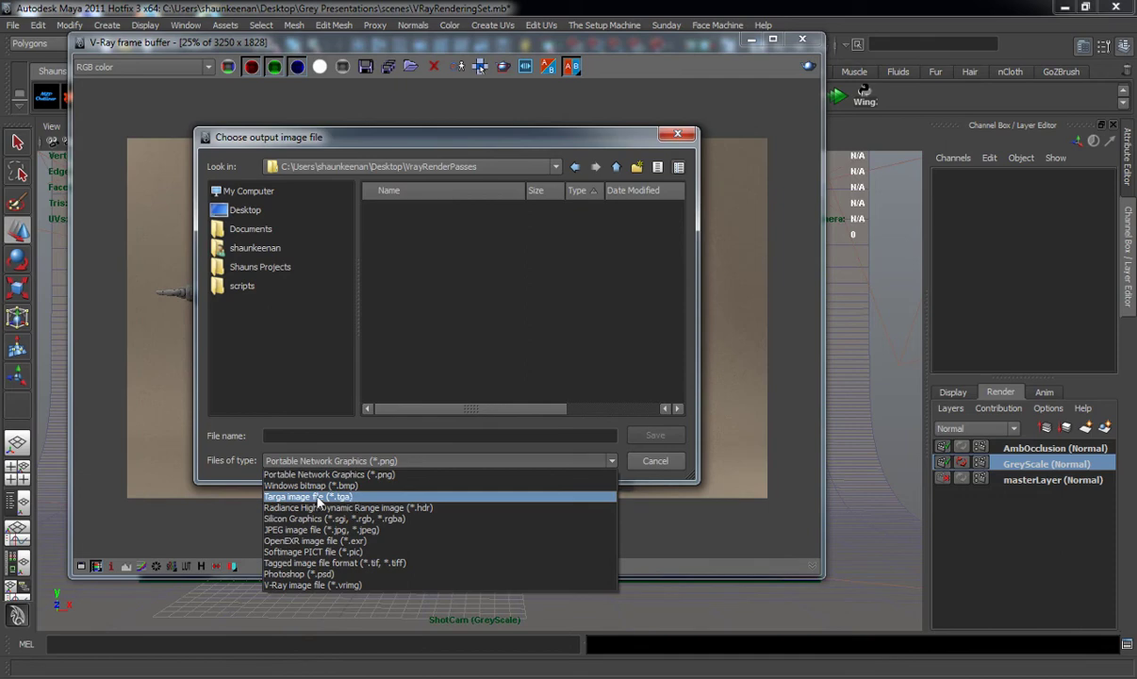
left_click(318, 497)
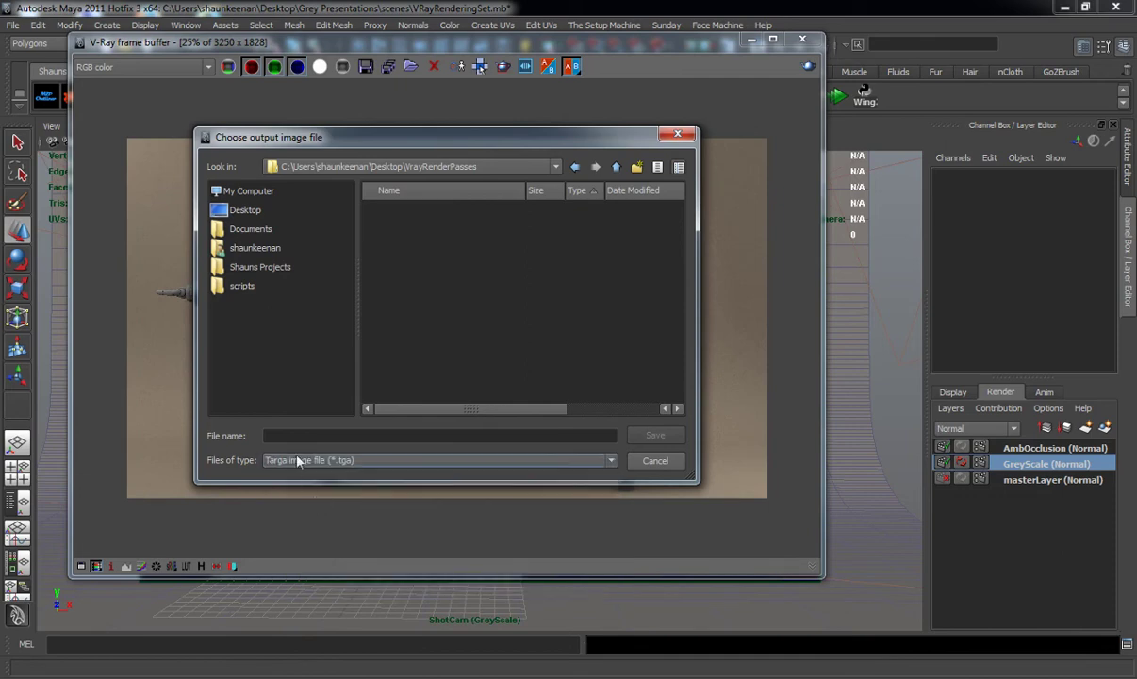
left_click(283, 435)
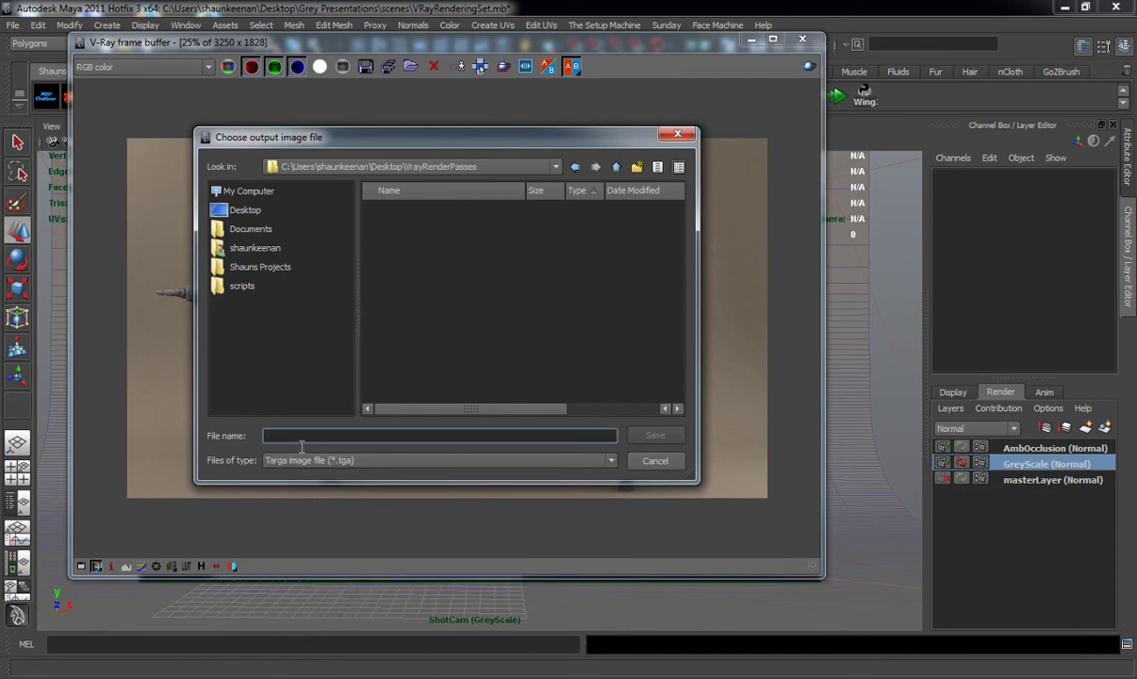
type("RenderSampleColor")
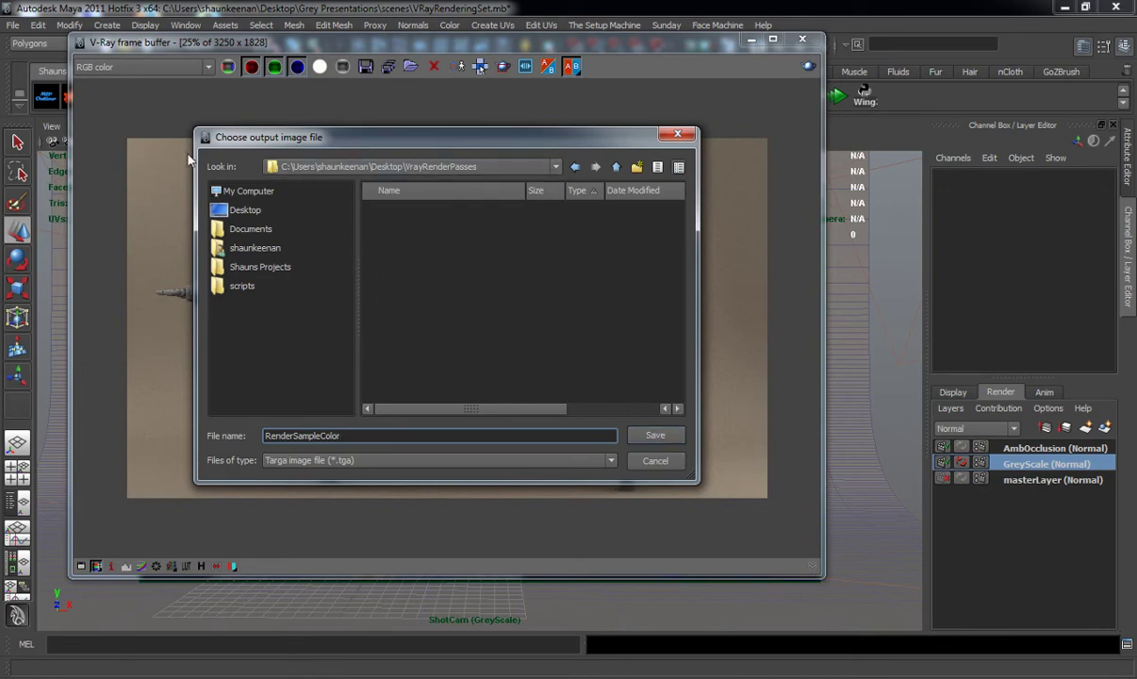
left_click(656, 436)
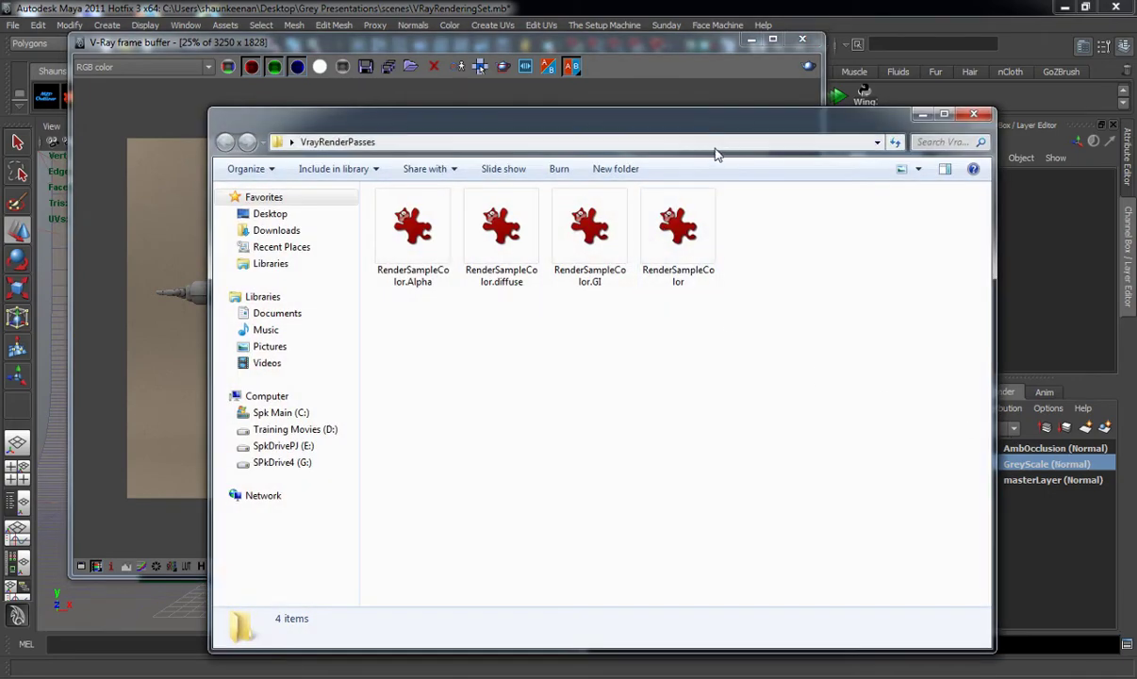
Step: Inspect the saved RenderSampleColor.Alpha image in IrfanView against the rendered frame, then close the image
left_click_drag(703, 121, 584, 71)
double_click(295, 193)
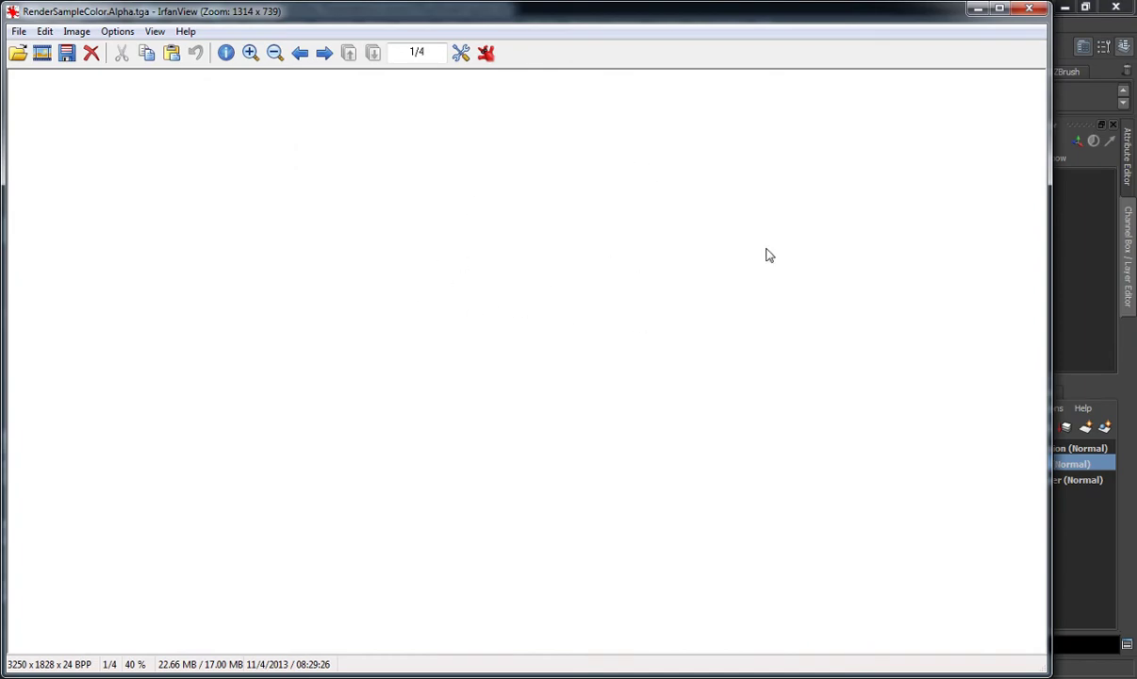
left_click_drag(854, 19, 854, 511)
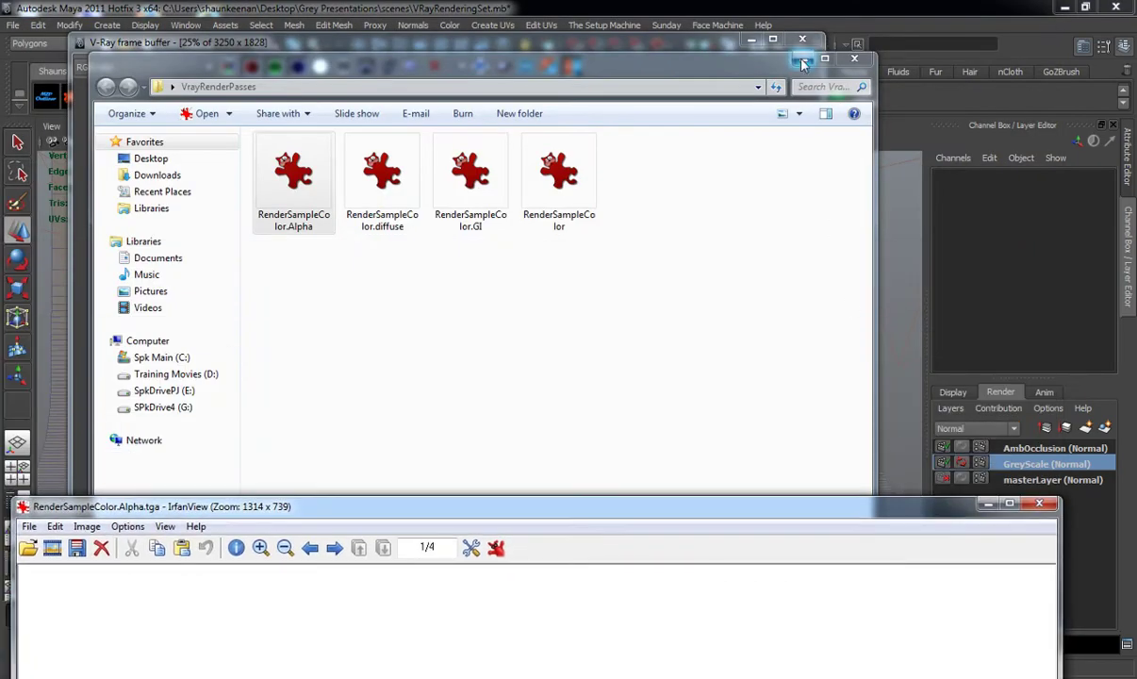
left_click_drag(752, 58, 710, 500)
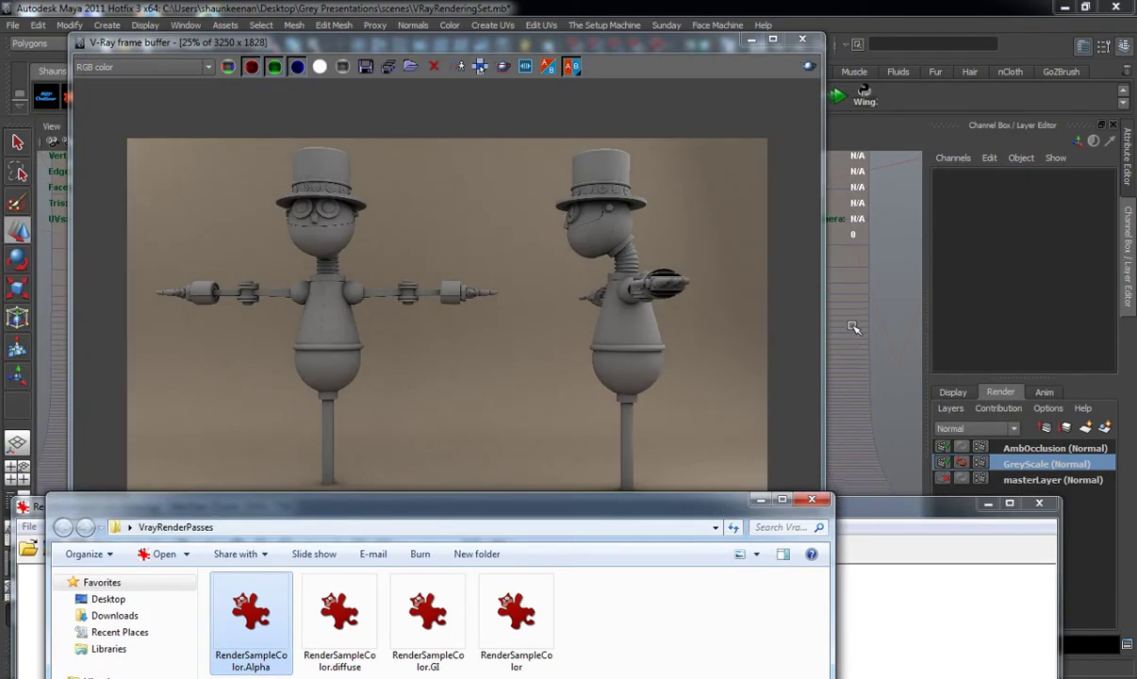
left_click_drag(629, 503, 673, 58)
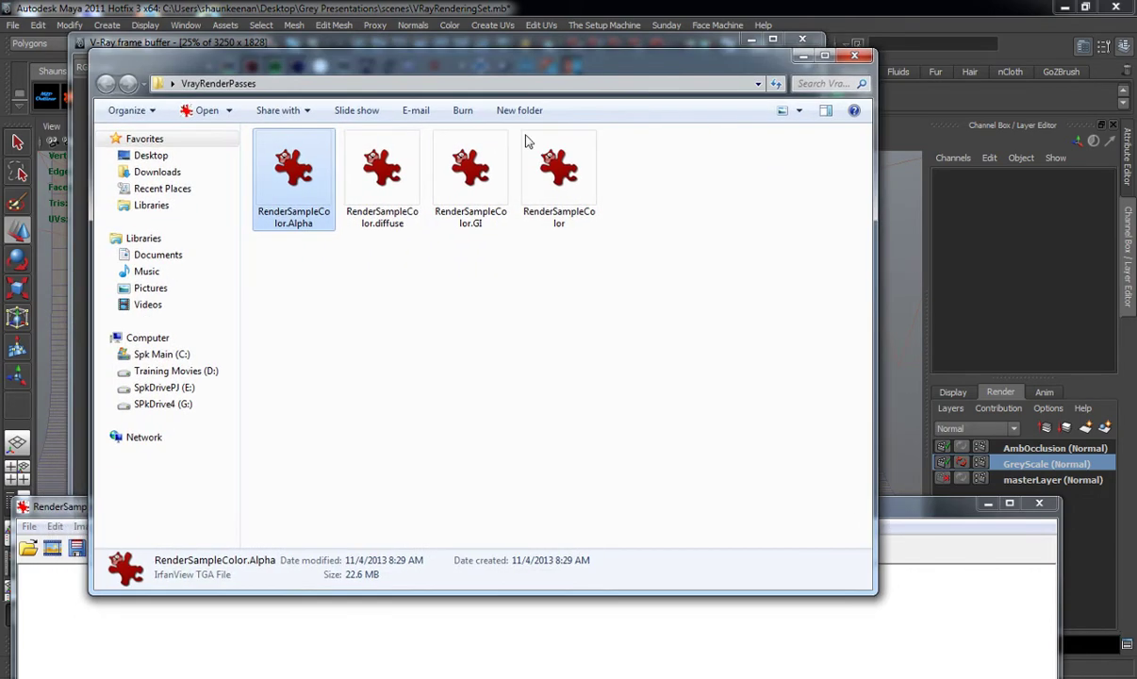
left_click_drag(907, 503, 912, 403)
left_click_drag(929, 355, 922, 125)
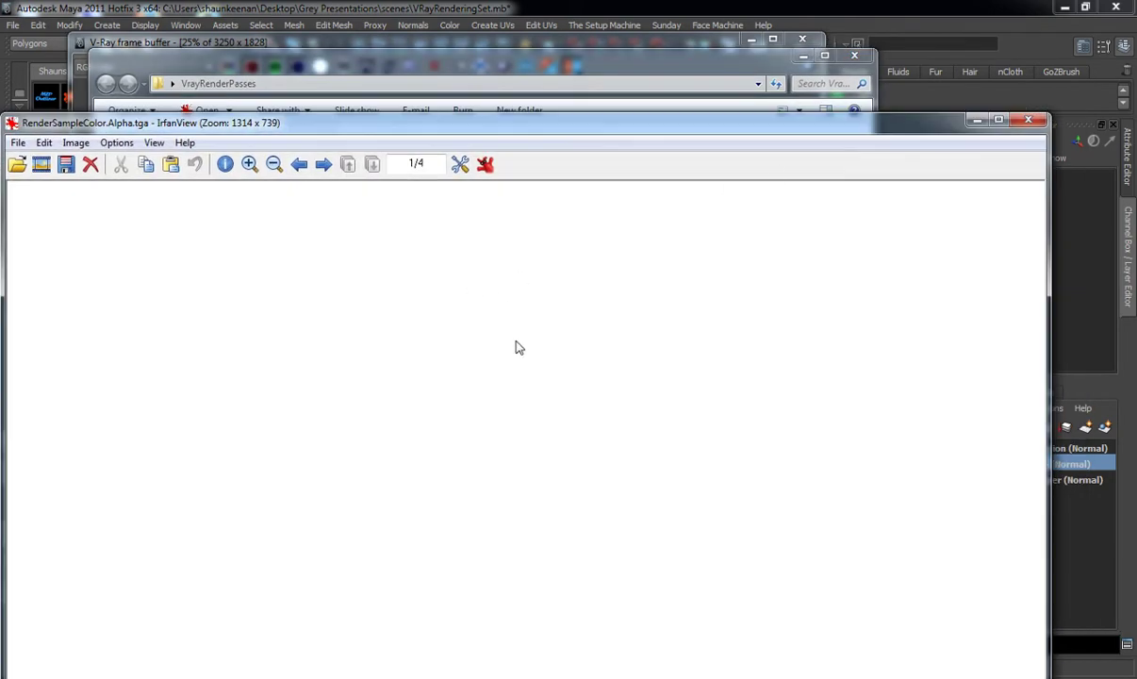
left_click(1027, 120)
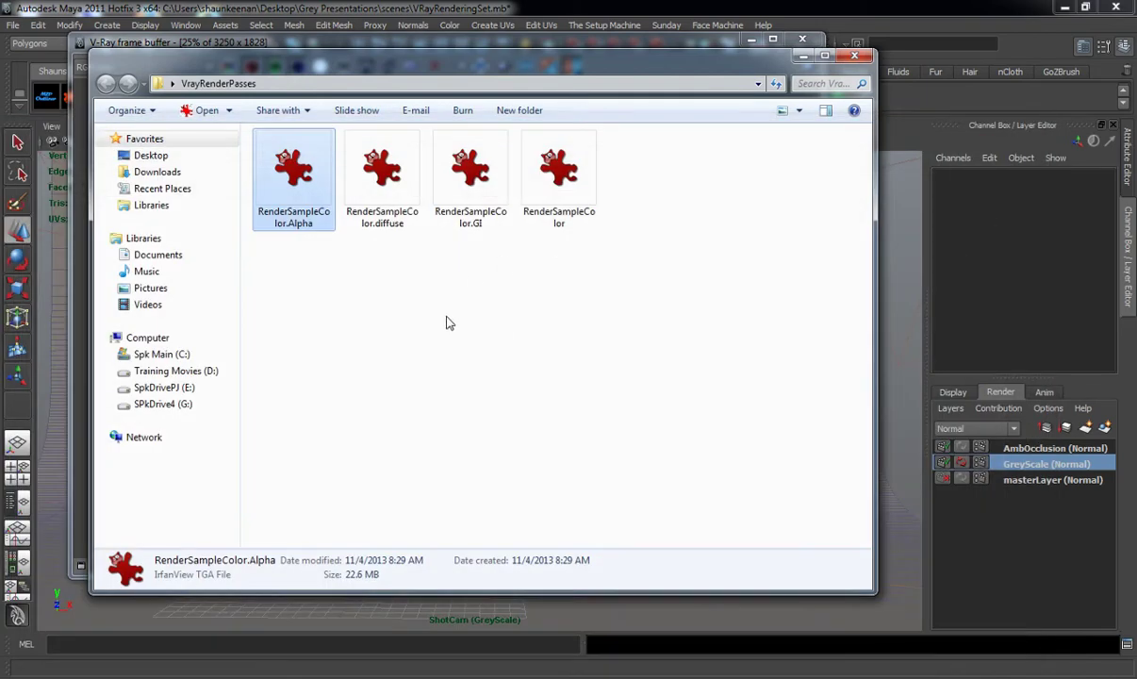
Step: Delete the RenderSampleColor.Alpha file from the VrayRenderPasses folder
left_click(447, 319)
left_click(309, 177)
key("Delete")
key("Return")
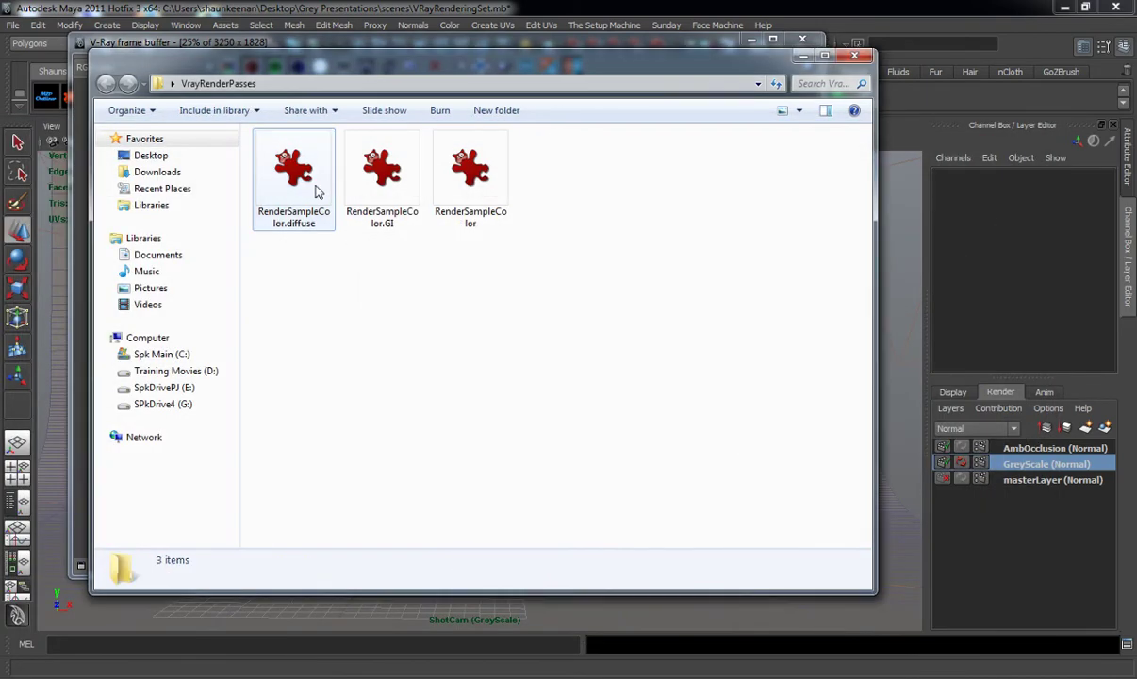
Step: Inspect the saved diffuse, GI and full colour RenderSampleColor images in IrfanView, then close the viewer
double_click(317, 189)
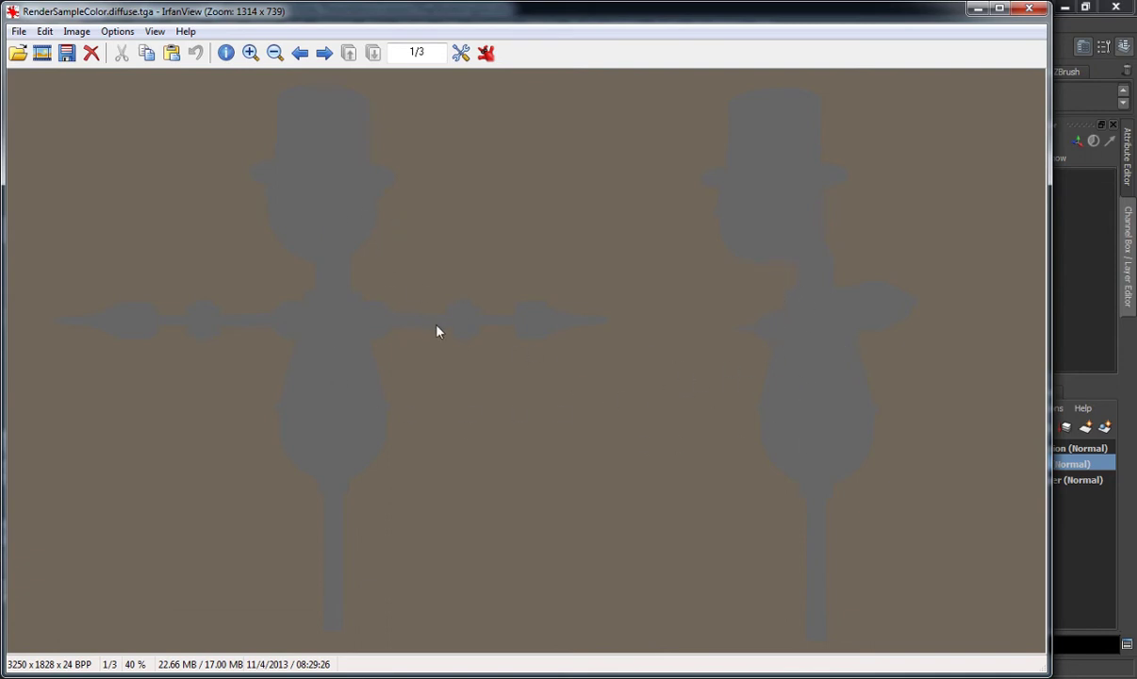
key("space")
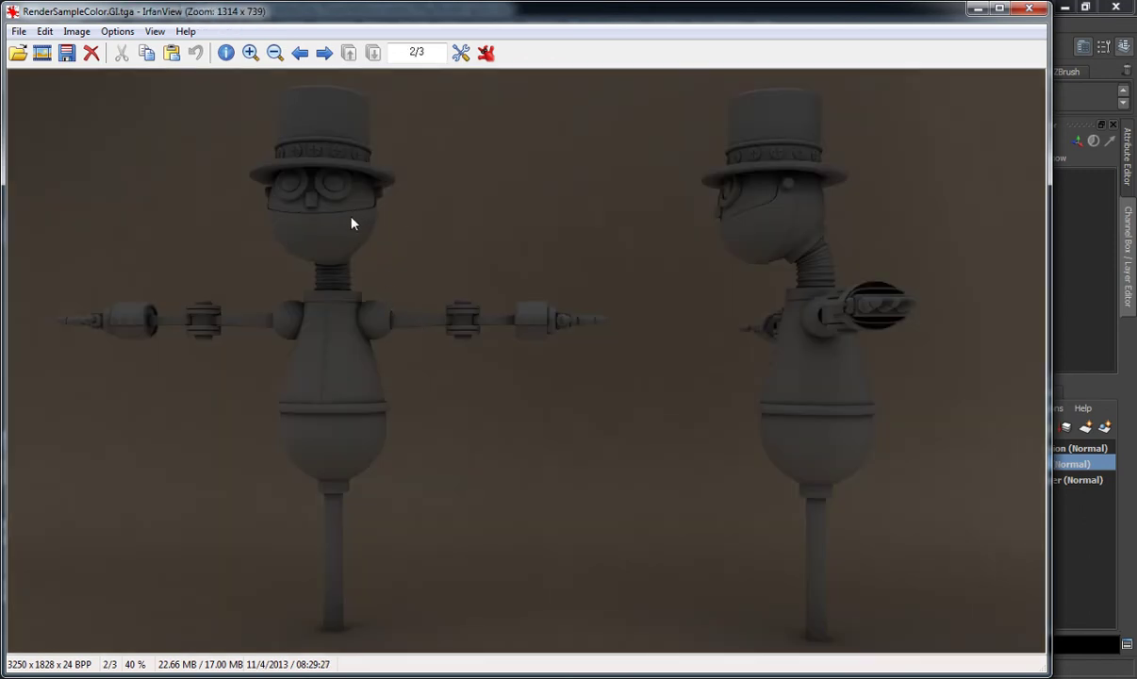
key("space")
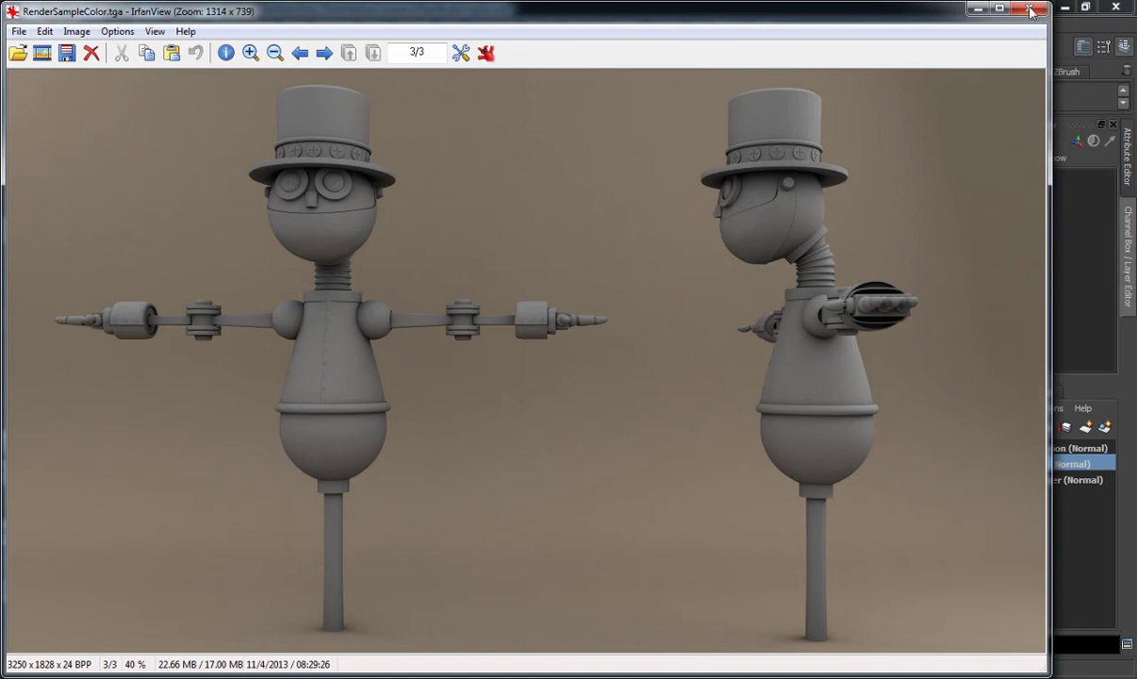
key("Escape")
Step: Open the three RenderSampleColor Targa files in Photoshop and bring RenderSampleColor.tga to the front
left_click_drag(677, 351, 288, 166)
left_click_drag(474, 183, 1136, 151)
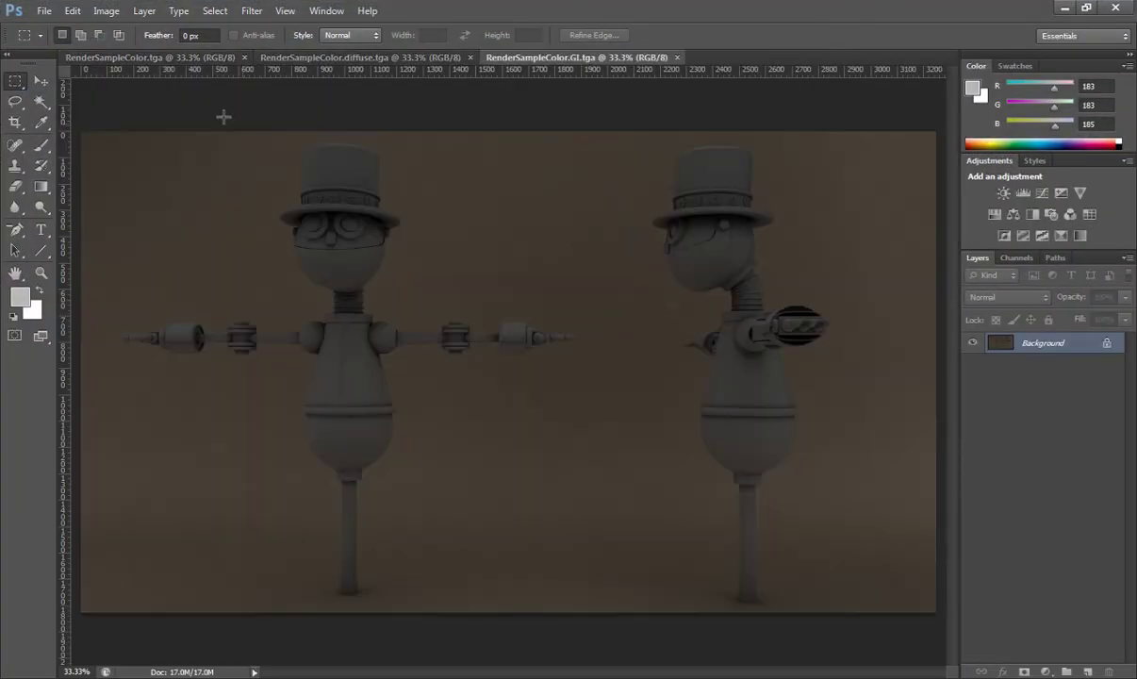
left_click(174, 58)
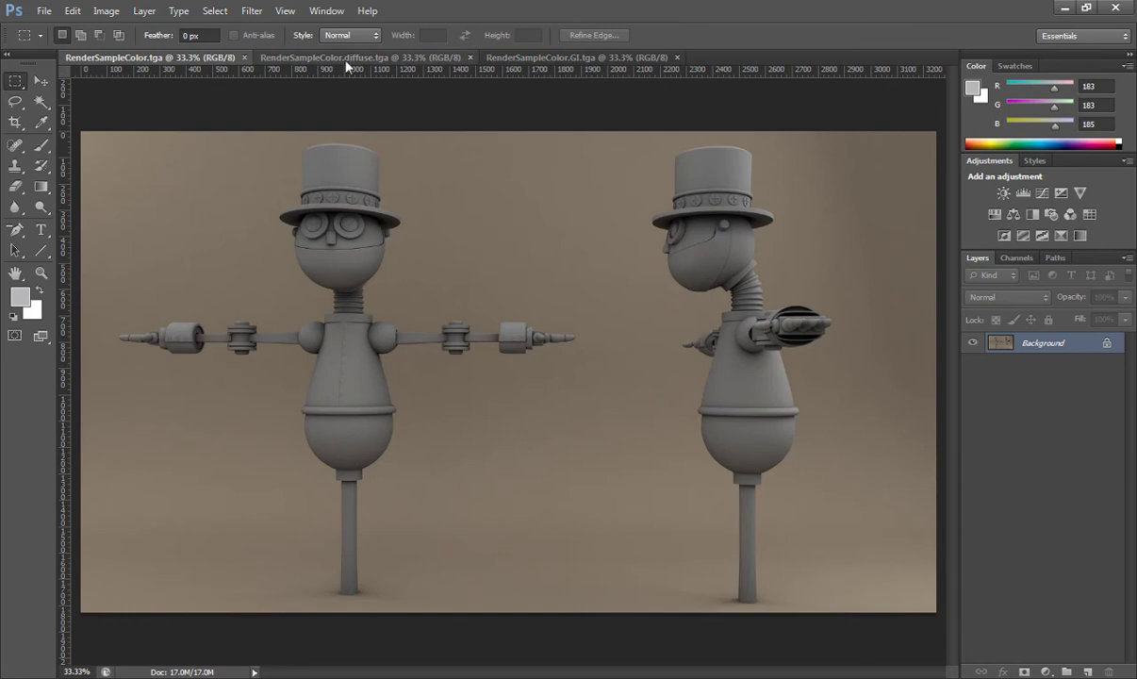
Step: Copy the diffuse image into RenderSampleColor.tga as a layer, close the diffuse document and align the layer with the canvas
left_click_drag(349, 66, 530, 120)
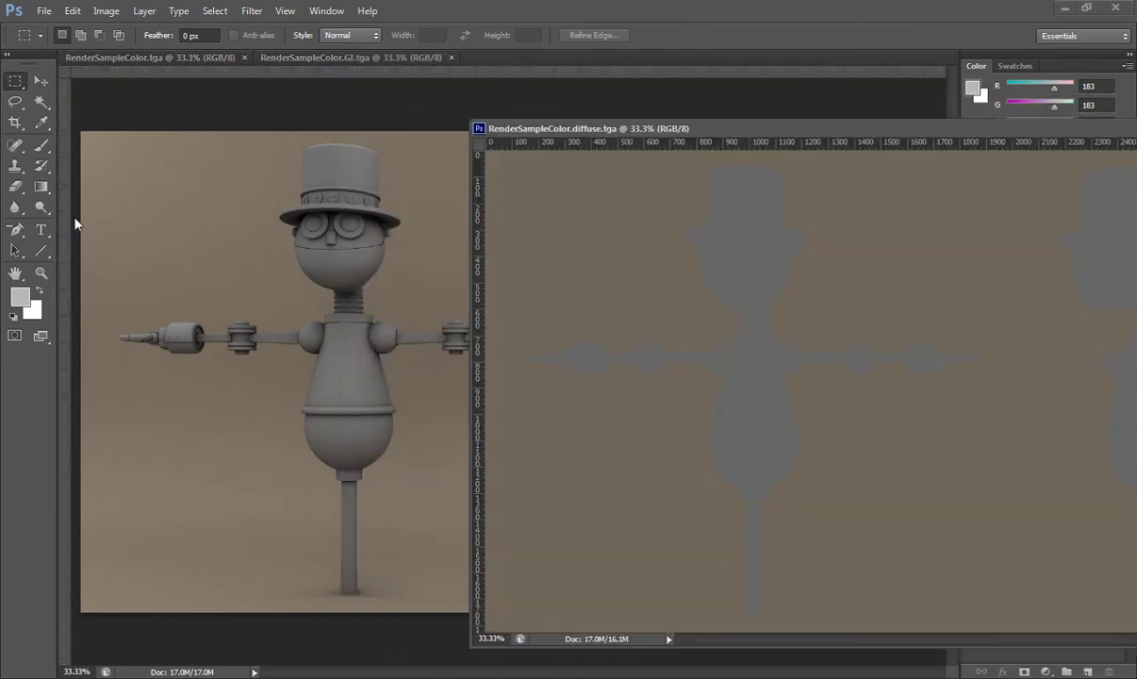
left_click(168, 58)
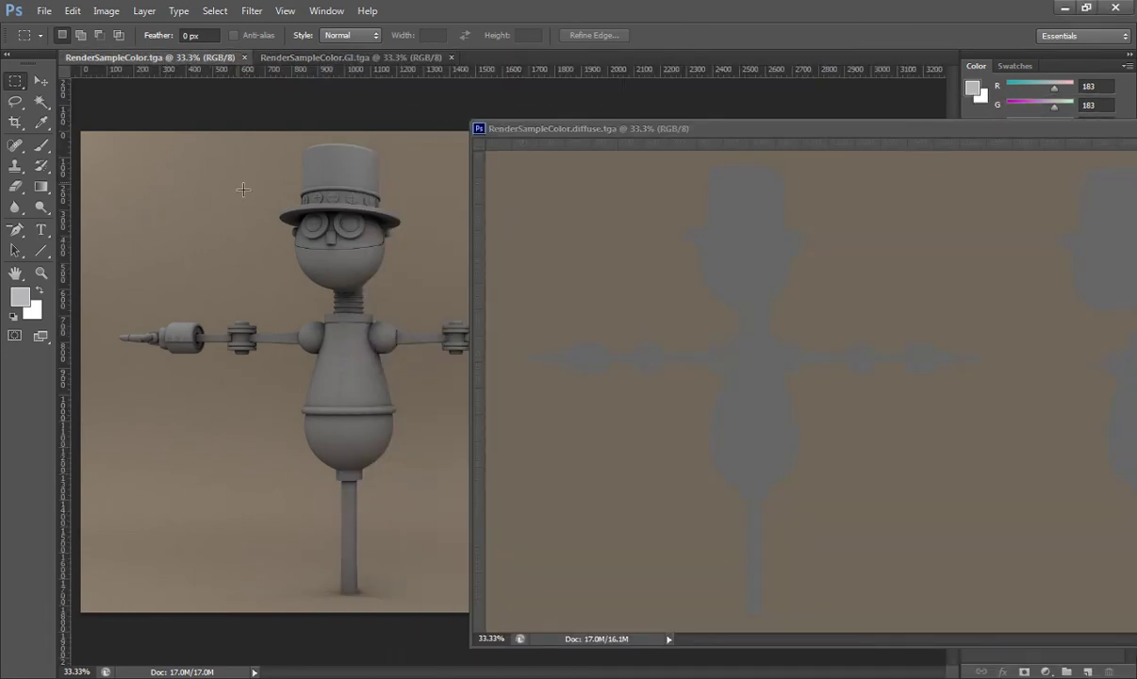
mouse_move(582, 138)
left_mouse_down()
mouse_move(619, 121)
mouse_move(573, 133)
left_mouse_up()
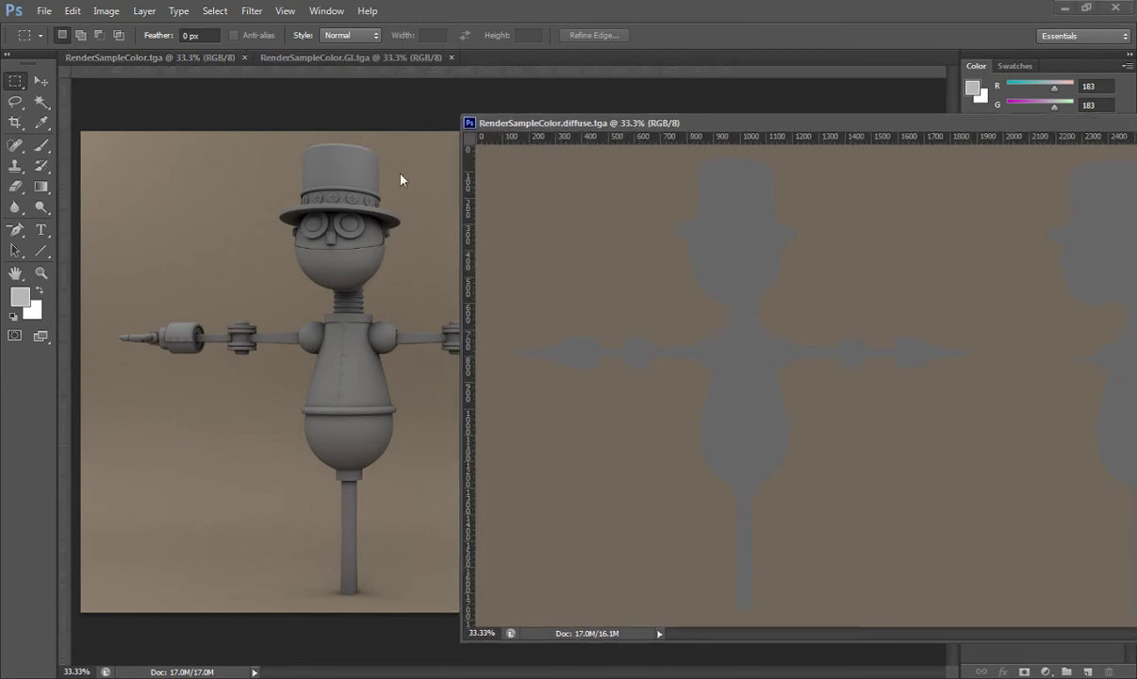
left_click(41, 82)
left_click_drag(371, 245, 372, 247)
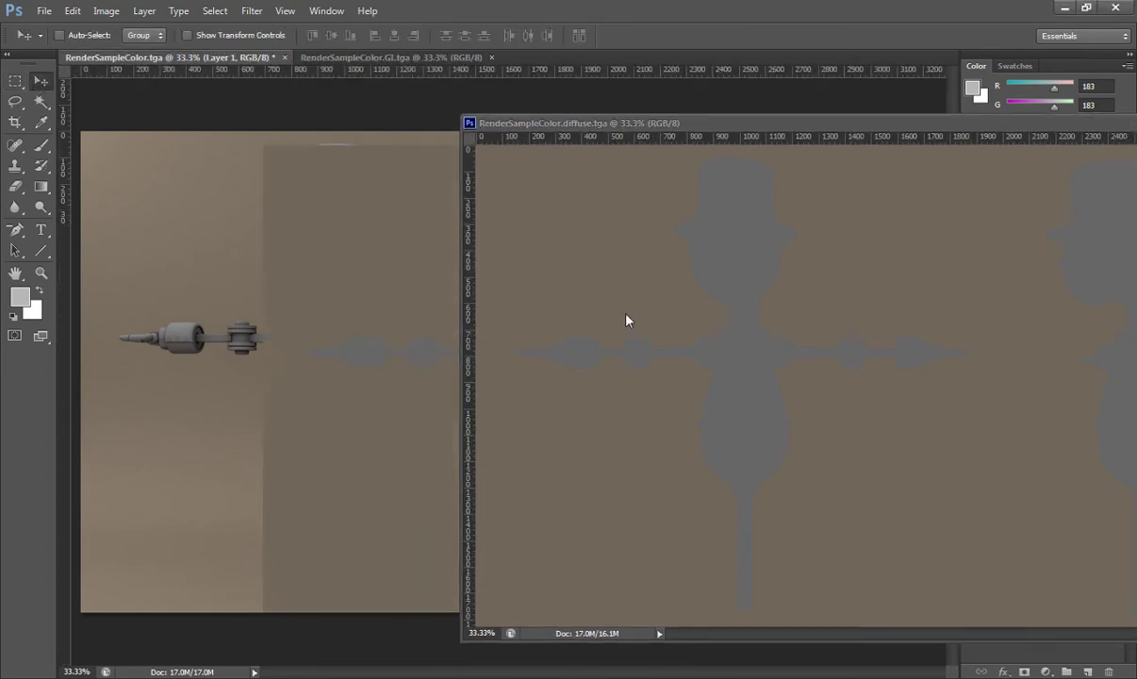
left_click_drag(1099, 124, 637, 156)
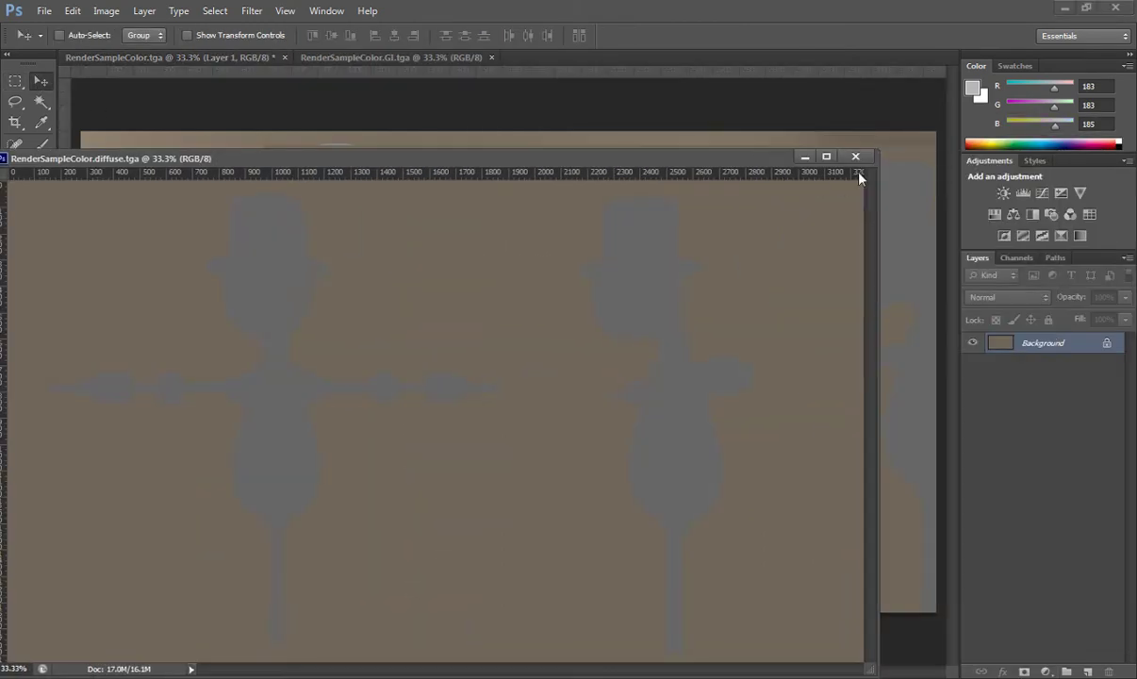
left_click(856, 155)
left_click_drag(735, 202, 469, 215)
Step: Copy the GI image into RenderSampleColor.tga as a layer, close the GI document and align the layer with the canvas
left_click(411, 58)
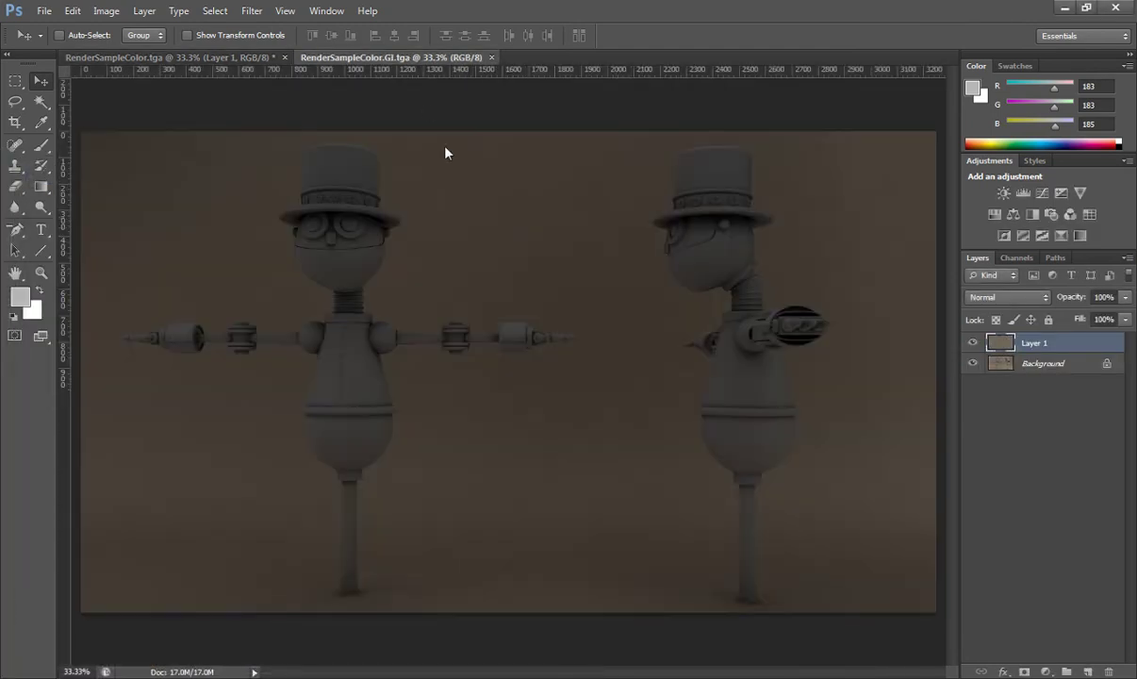
left_click_drag(367, 59, 554, 115)
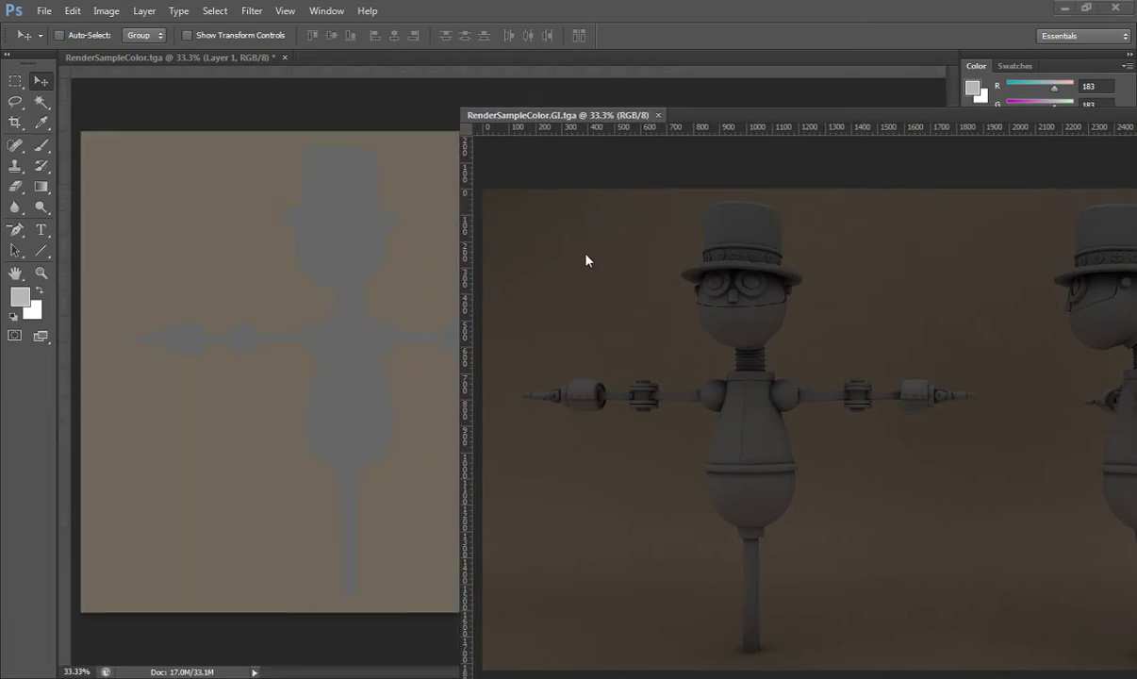
left_click_drag(774, 303, 377, 302)
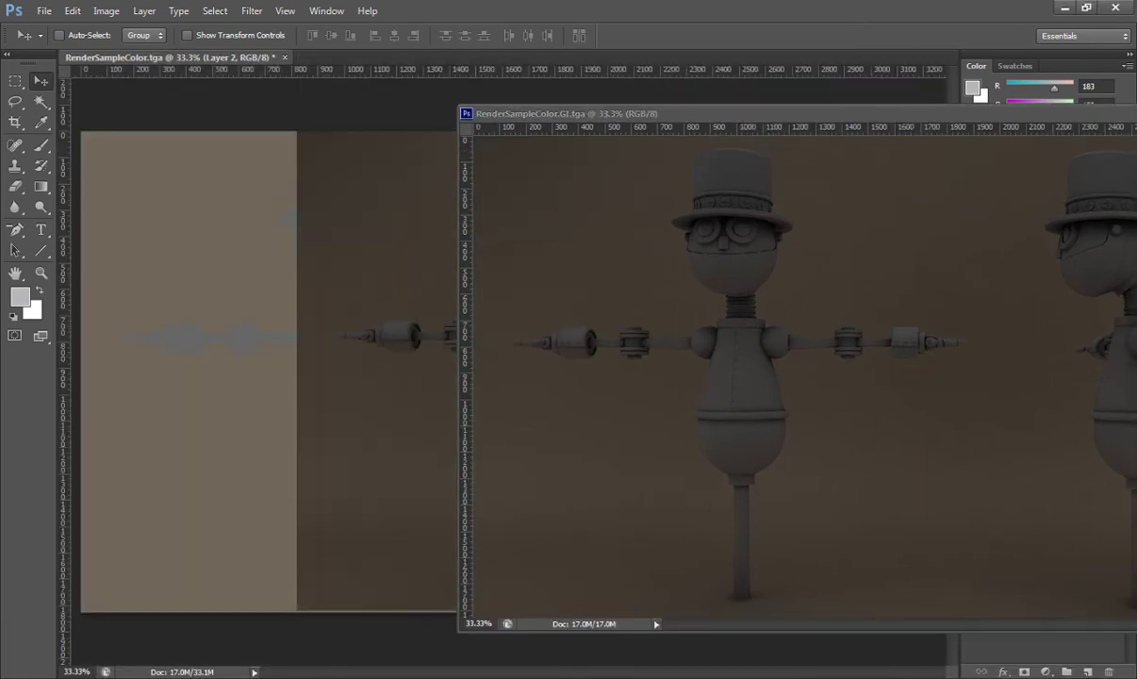
left_click_drag(933, 110, 529, 141)
left_click(907, 150)
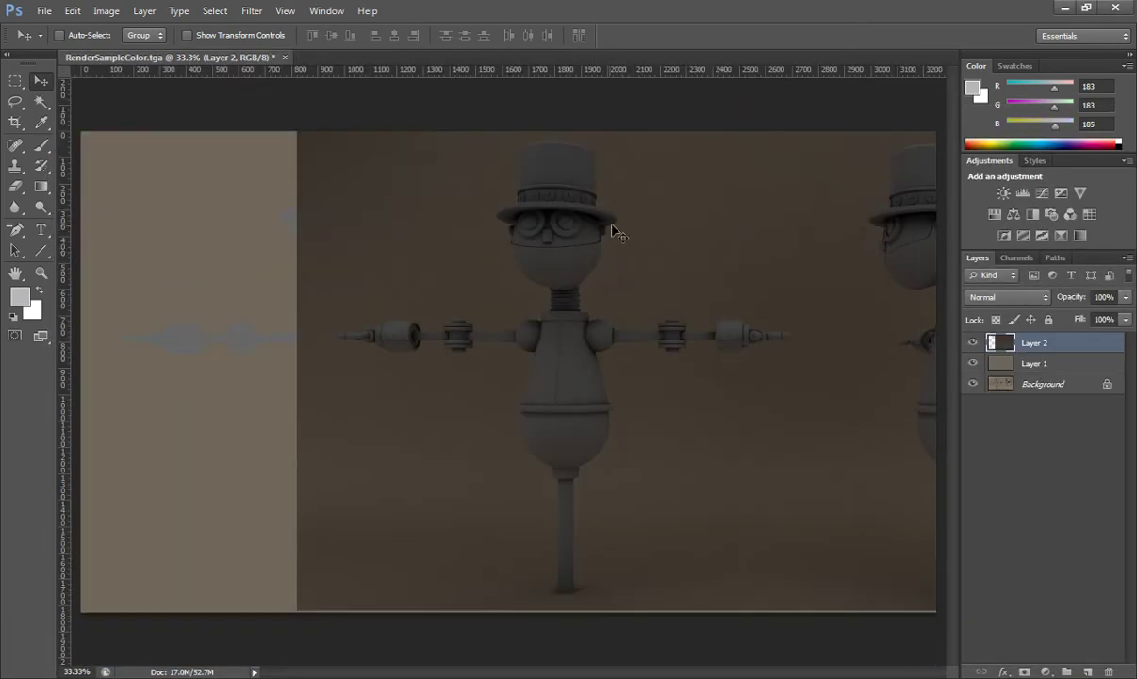
left_click_drag(614, 231, 388, 243)
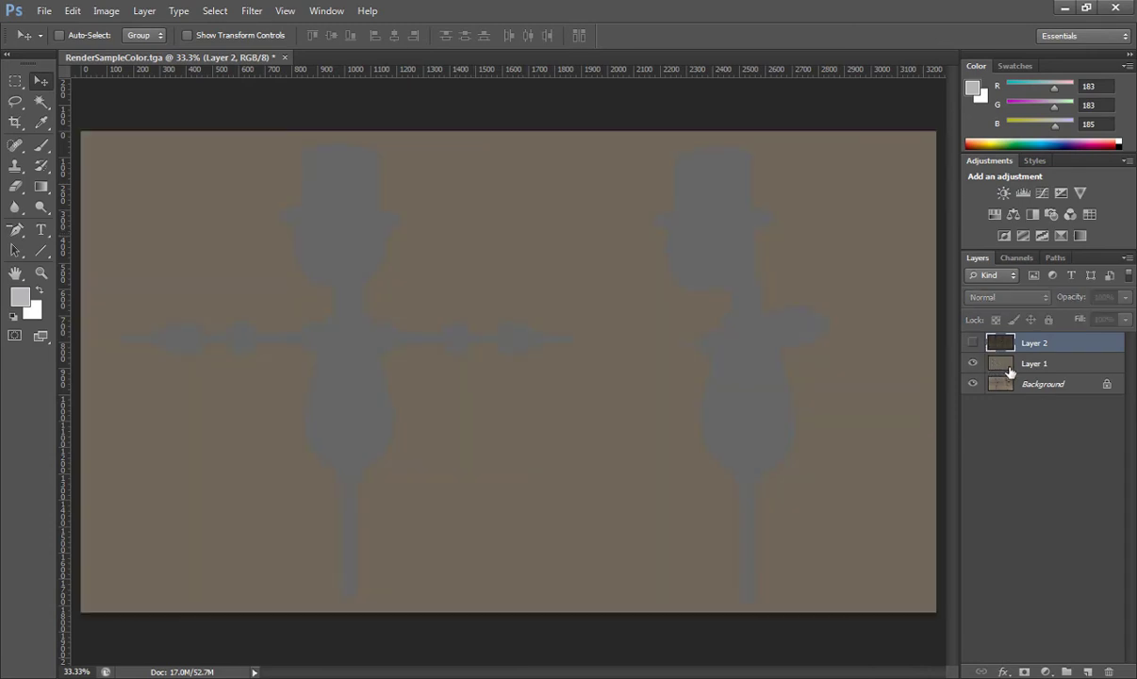
Step: With Layer 2 hidden, cycle Layer 1 through the blend modes from Multiply to Vivid Light and settle on Hard Light
left_click(985, 362)
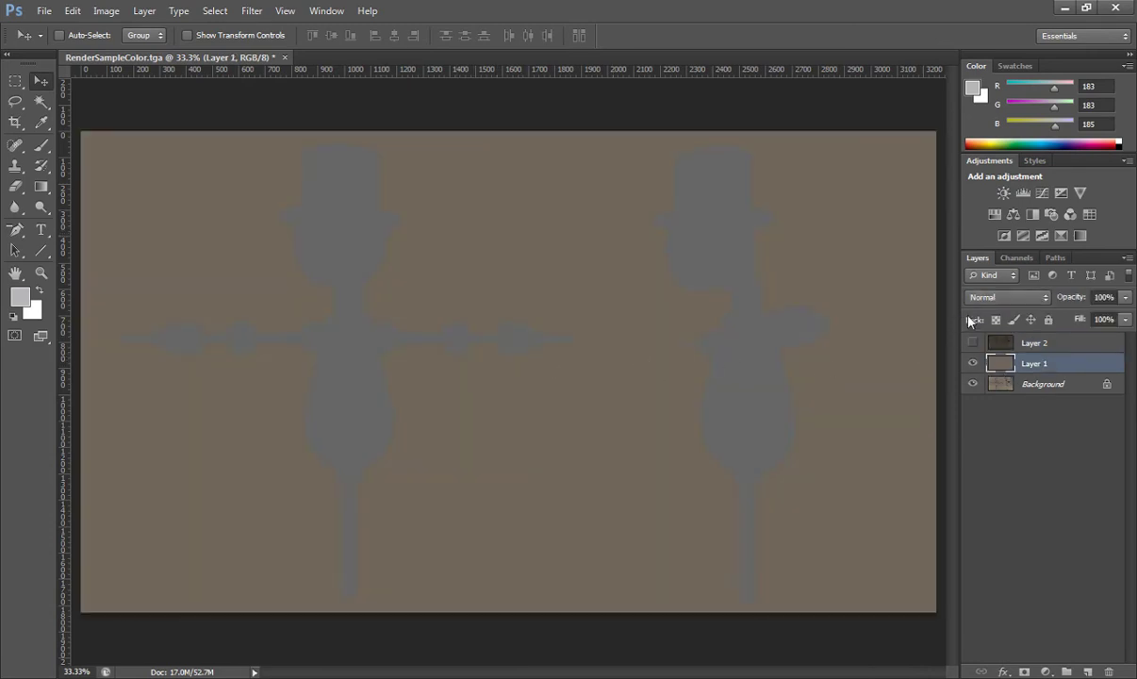
left_click(1005, 297)
left_click(999, 23)
key("shift+plus")
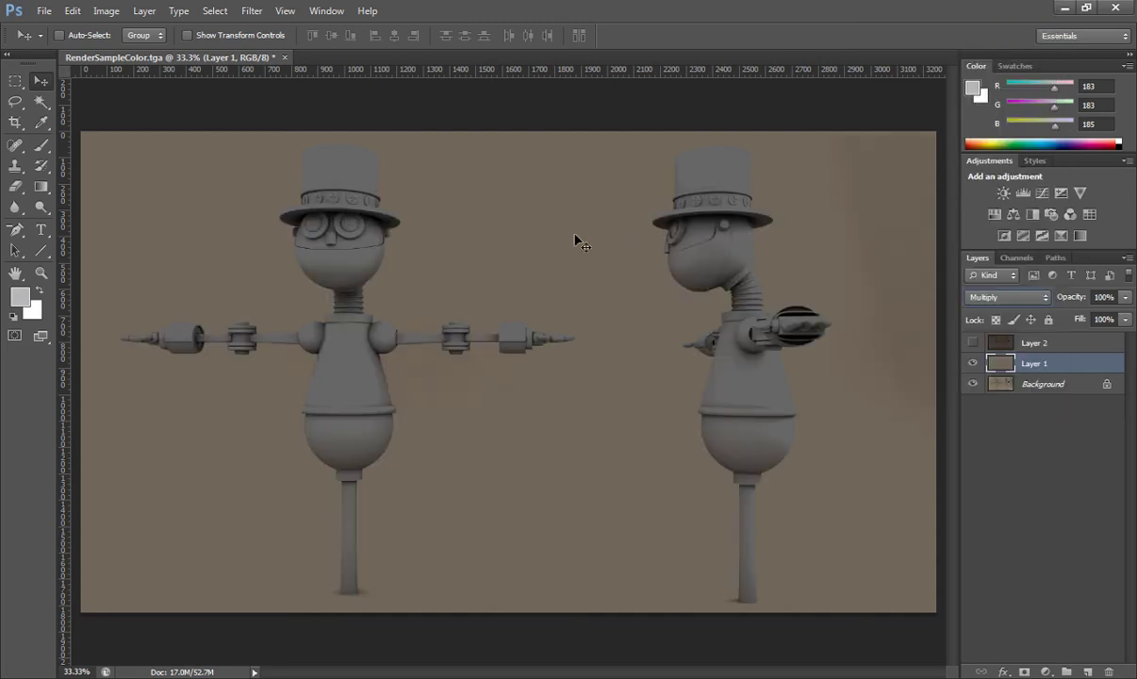
key("shift+plus")
key("shift+plus")
key("shift+plus")
key("shift+plus")
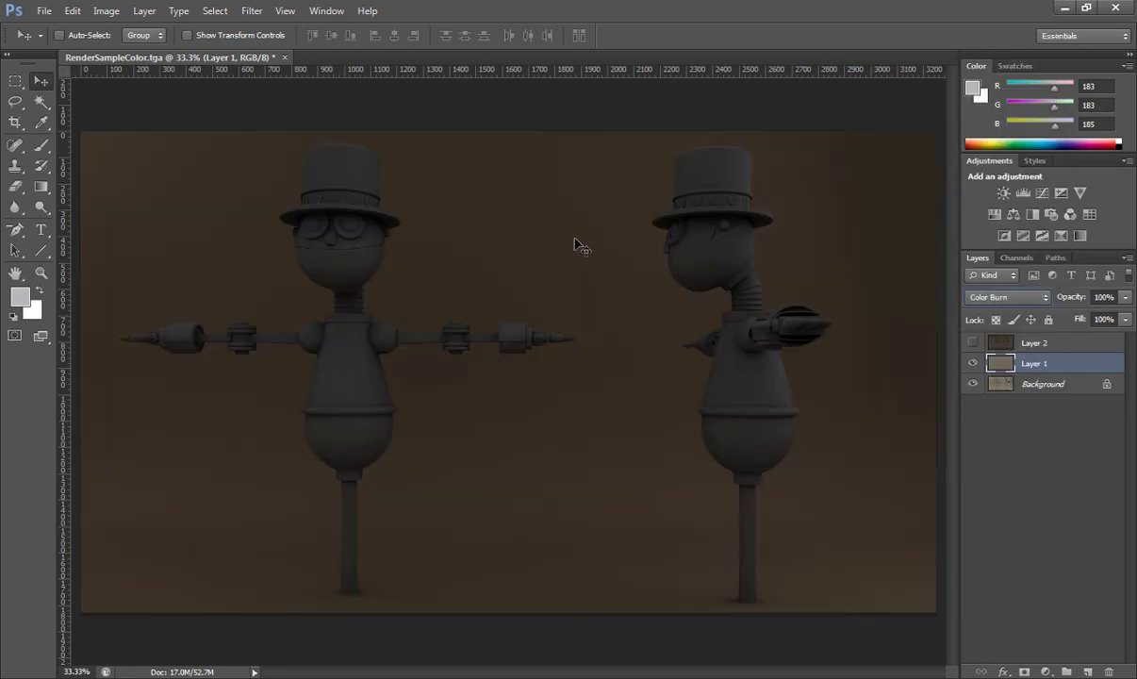
key("shift+plus")
key("shift+plus")
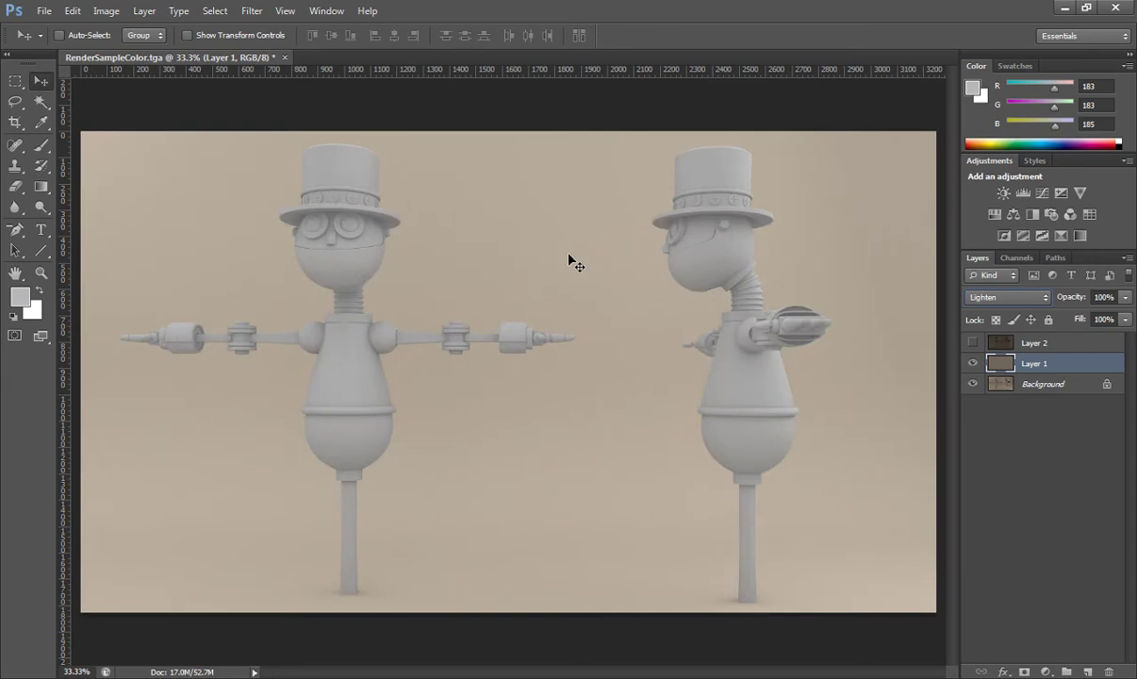
key("shift+plus")
key("shift+plus")
key("shift+plus")
key("shift+plus")
key("shift+plus")
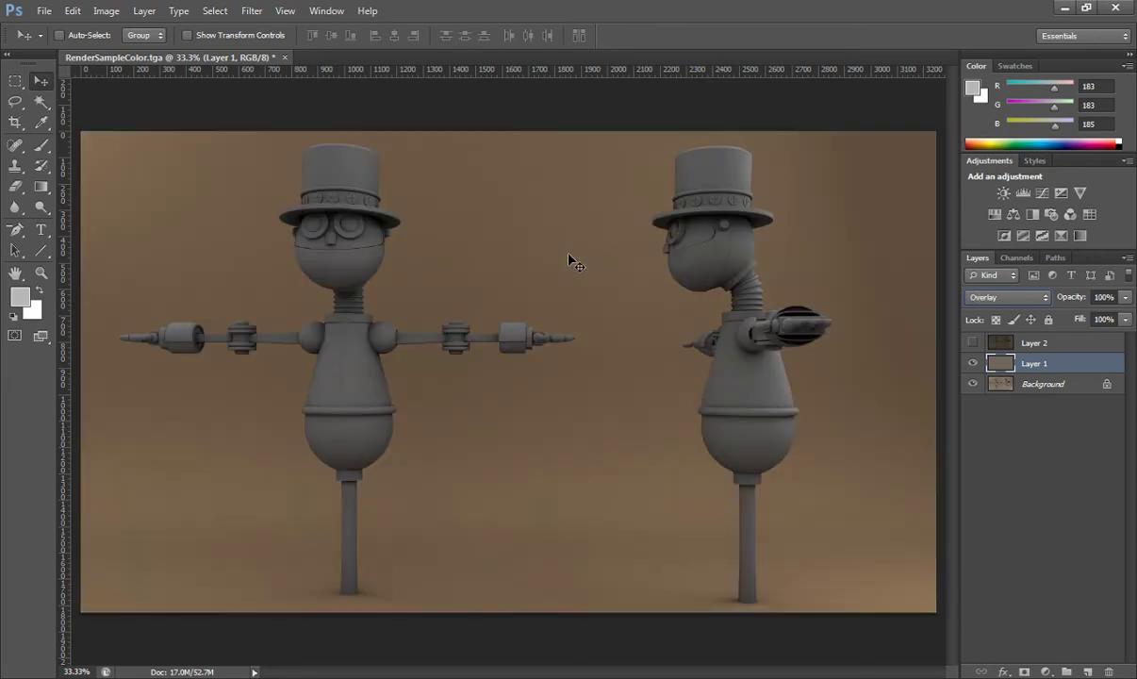
key("shift+plus")
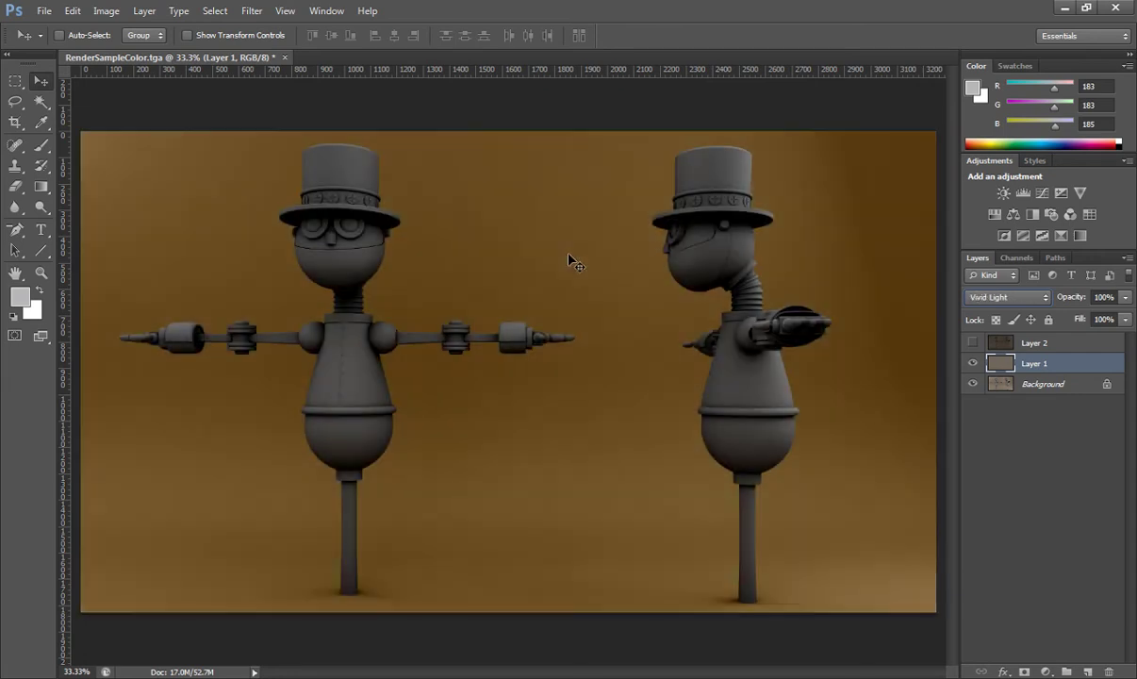
key("shift+minus")
Step: Reduce Layer 1's fill to 36% and its opacity to 34%
mouse_move(1124, 321)
left_mouse_down()
mouse_move(1106, 341)
mouse_move(1077, 342)
left_mouse_up()
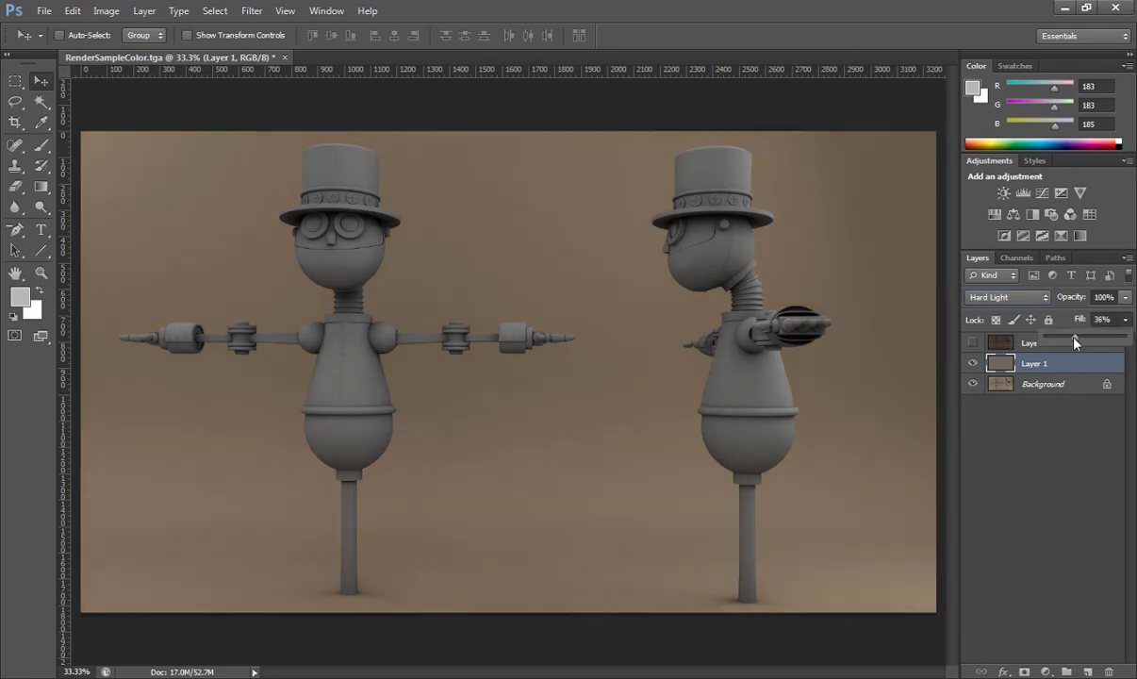
left_click_drag(1125, 297, 1123, 320)
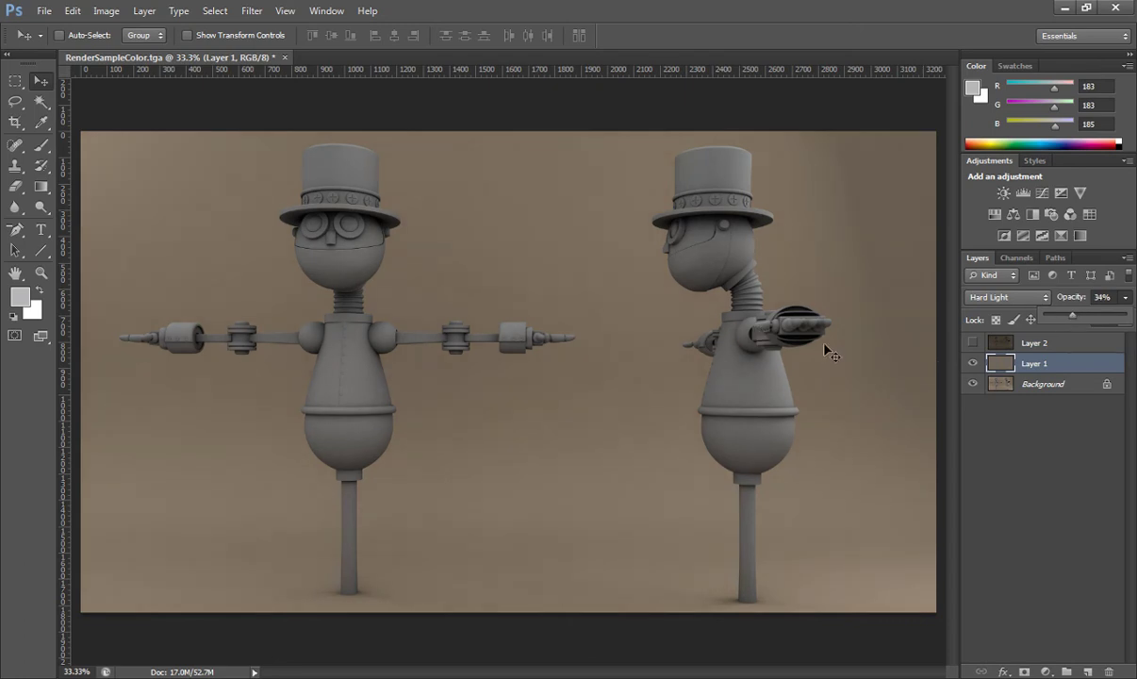
Step: Show Layer 2 and set its blend mode to Multiply
left_click(974, 343)
left_click(982, 343)
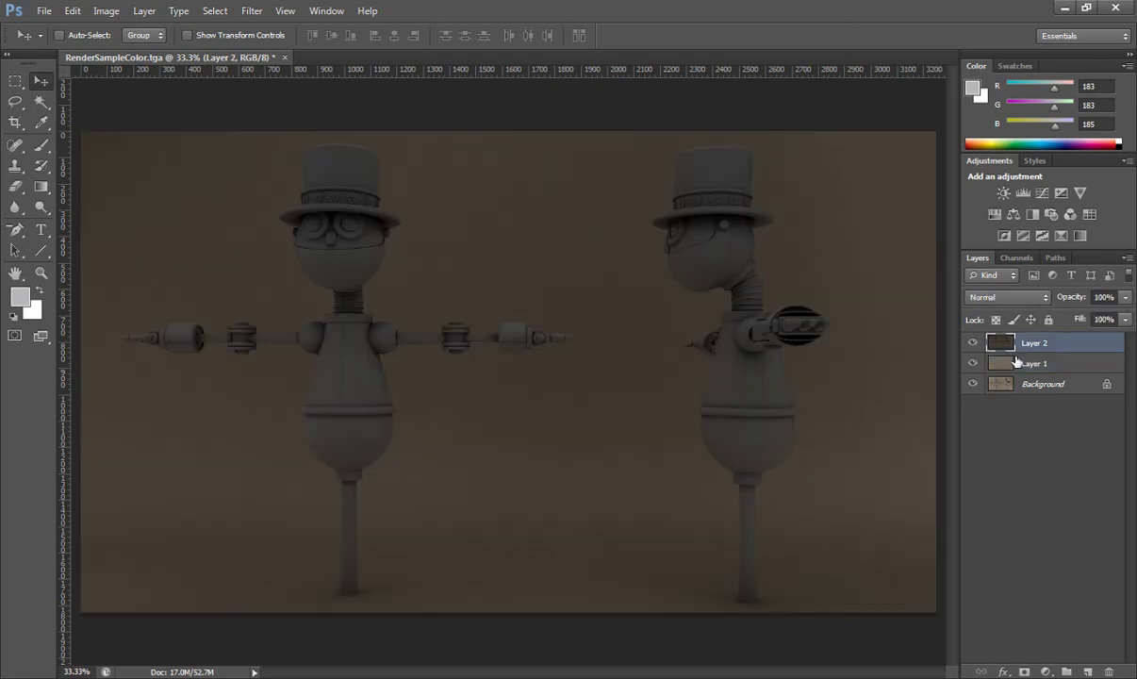
left_click(1014, 300)
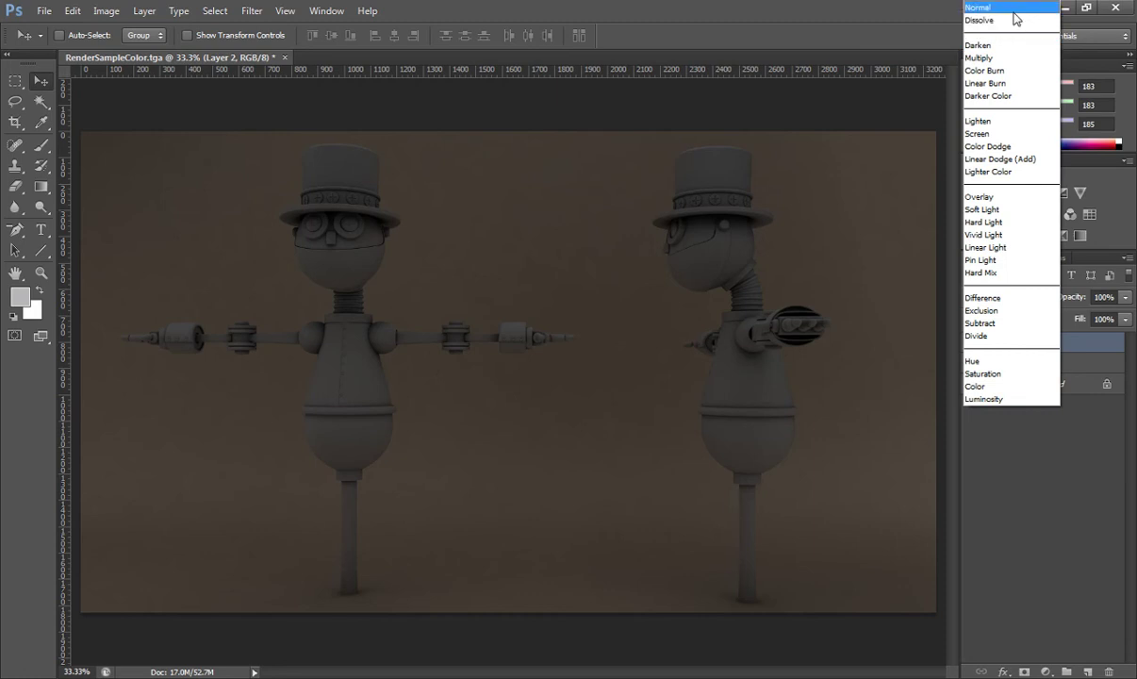
left_click(1009, 56)
Step: Try other blend modes on Layer 2, from Lighten and Color Dodge up to Exclusion, and back to Linear Light and Soft Light
key("Down")
key("Down")
key("Down")
key("Down")
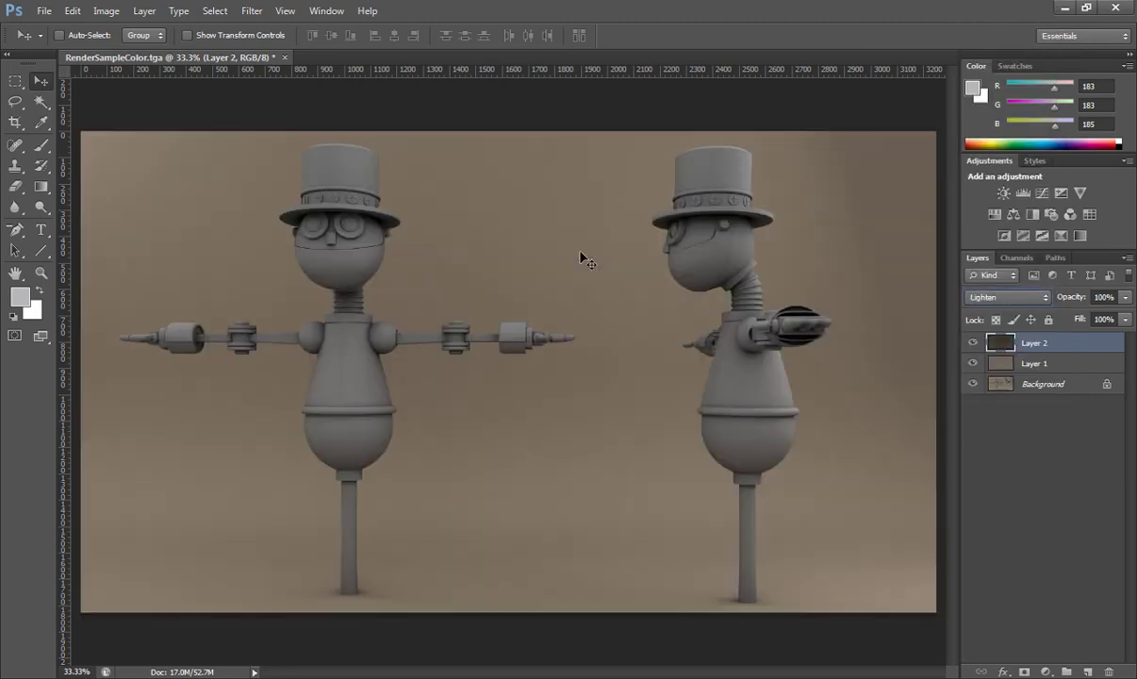
key("Down")
key("Down")
key("Down")
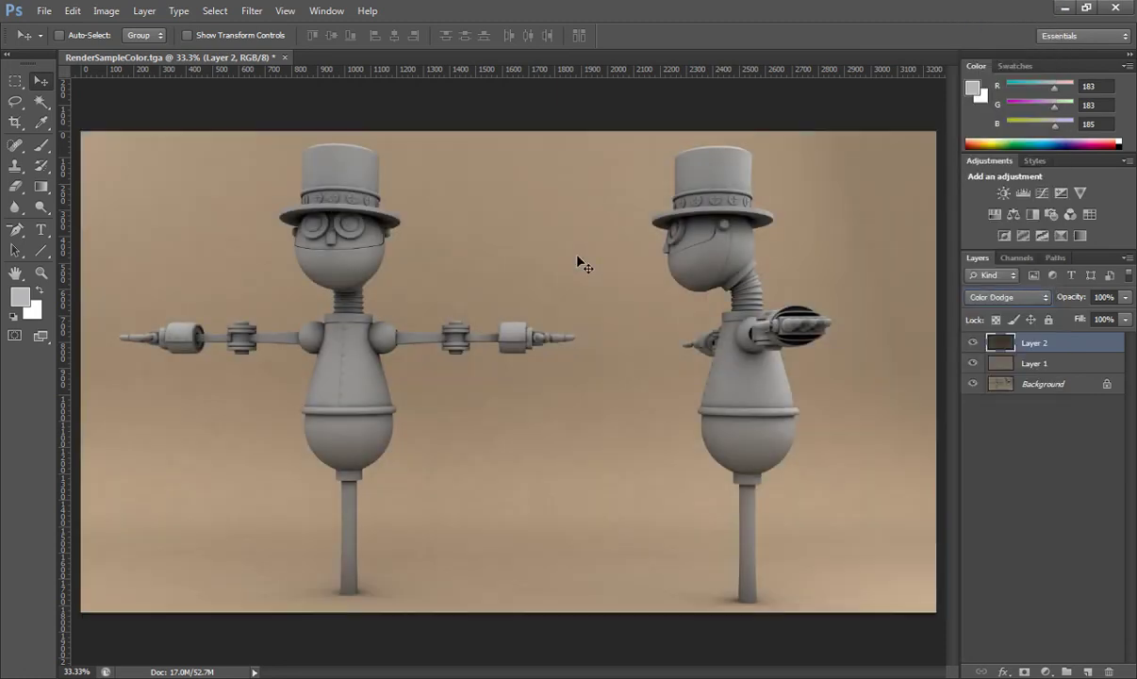
key("Down")
key("Down")
key("Down")
key("Down")
key("Down")
key("Down")
key("Down")
key("Down")
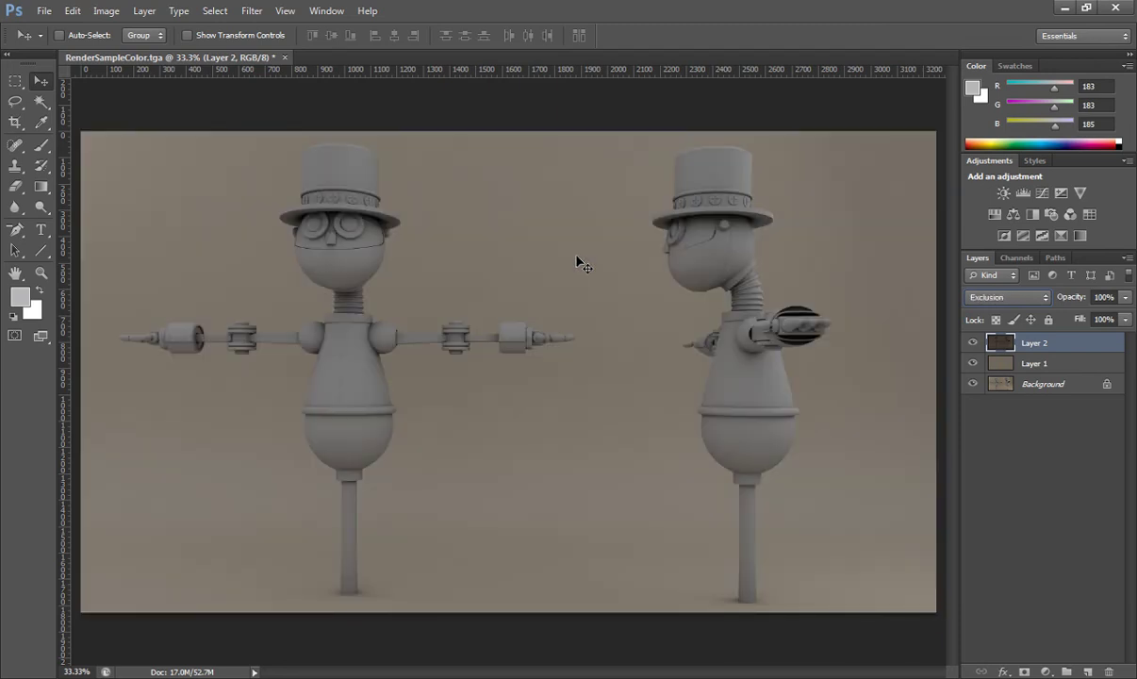
key("shift+minus")
key("shift+minus")
key("shift+minus")
key("shift+minus")
key("shift+minus")
key("shift+minus")
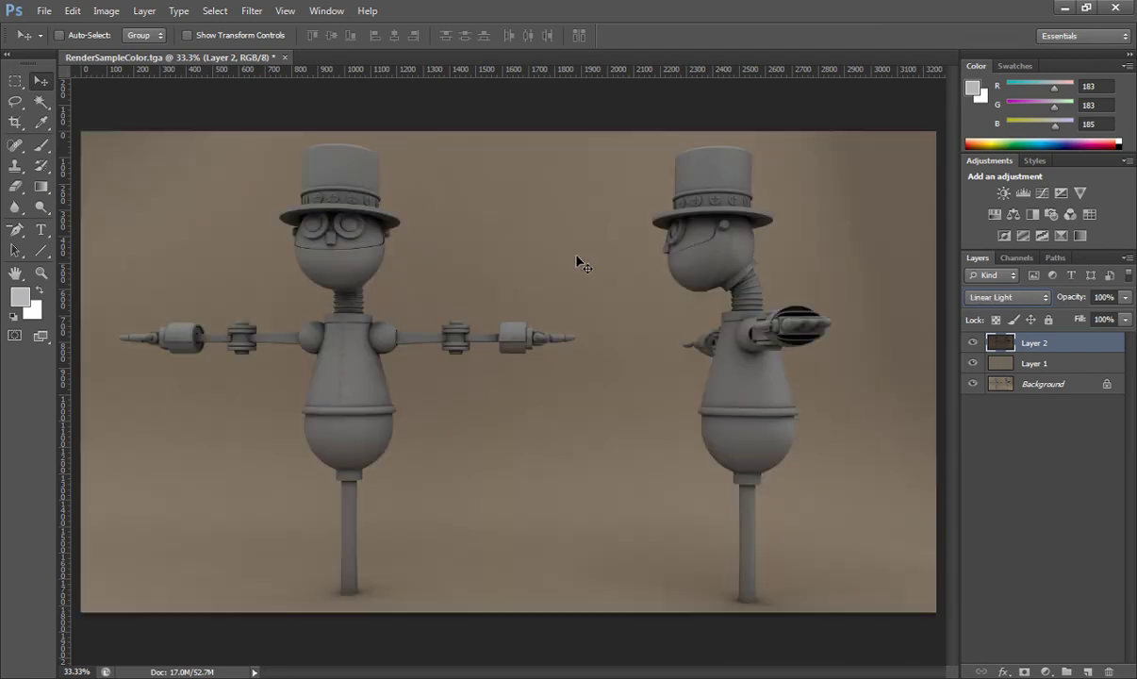
key("shift+minus")
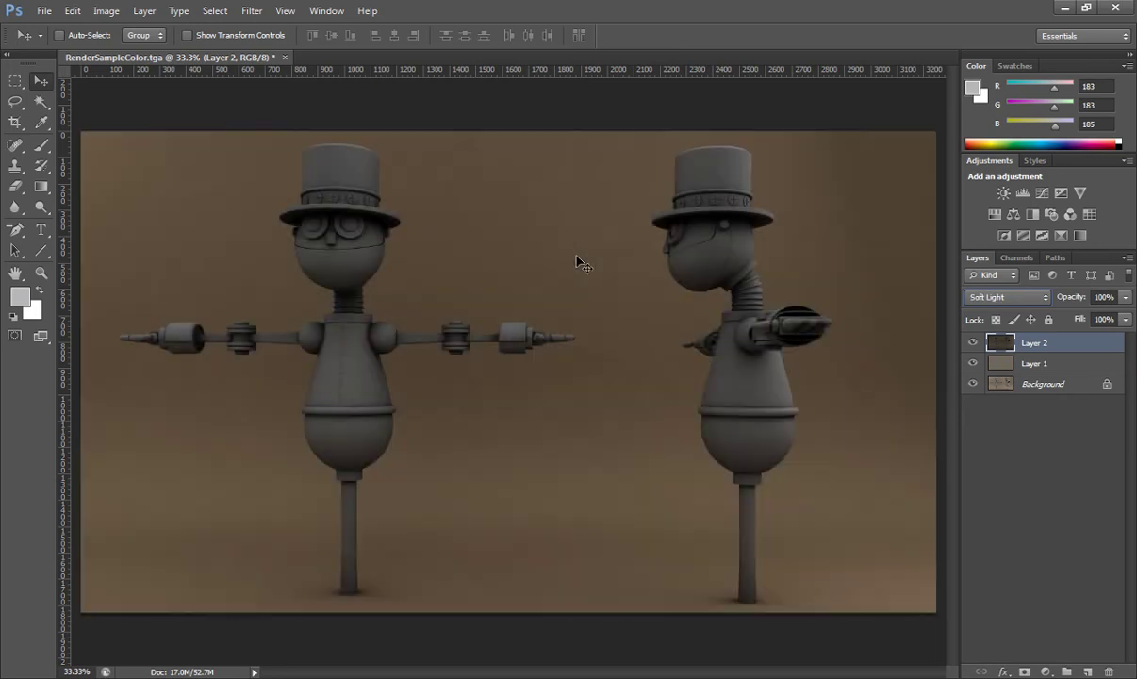
Step: Set Layer 2 to the Multiply blend mode with 39% fill and 32% opacity
left_click(1007, 297)
left_click(990, 58)
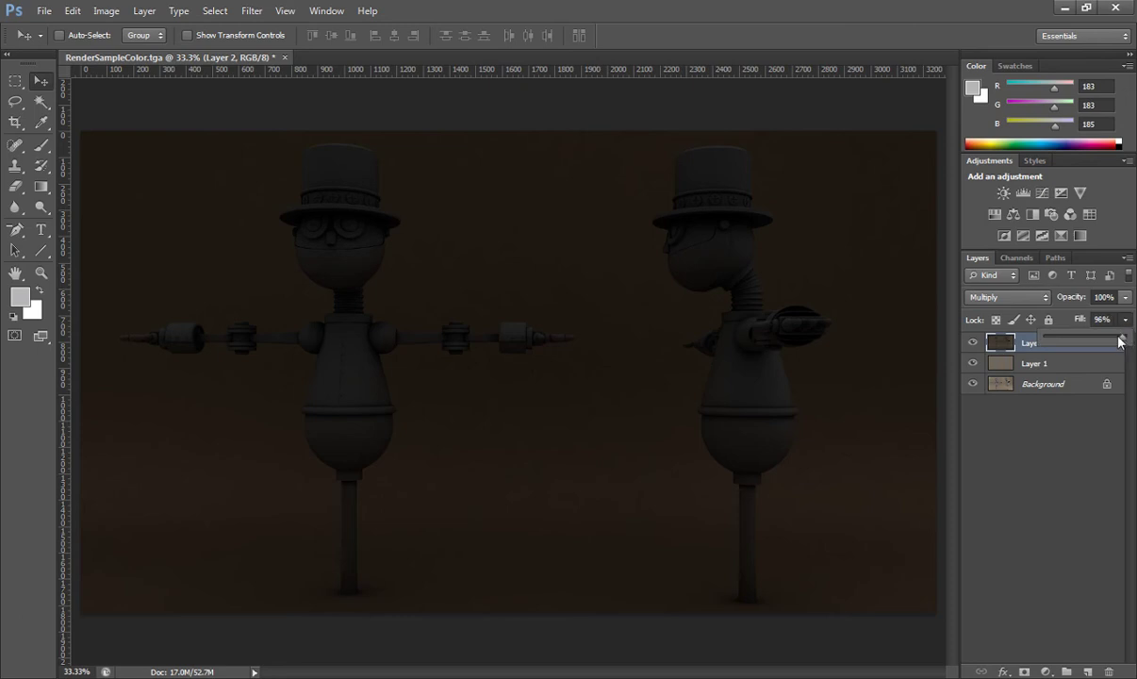
left_click_drag(1125, 319, 1072, 321)
left_click(1125, 297)
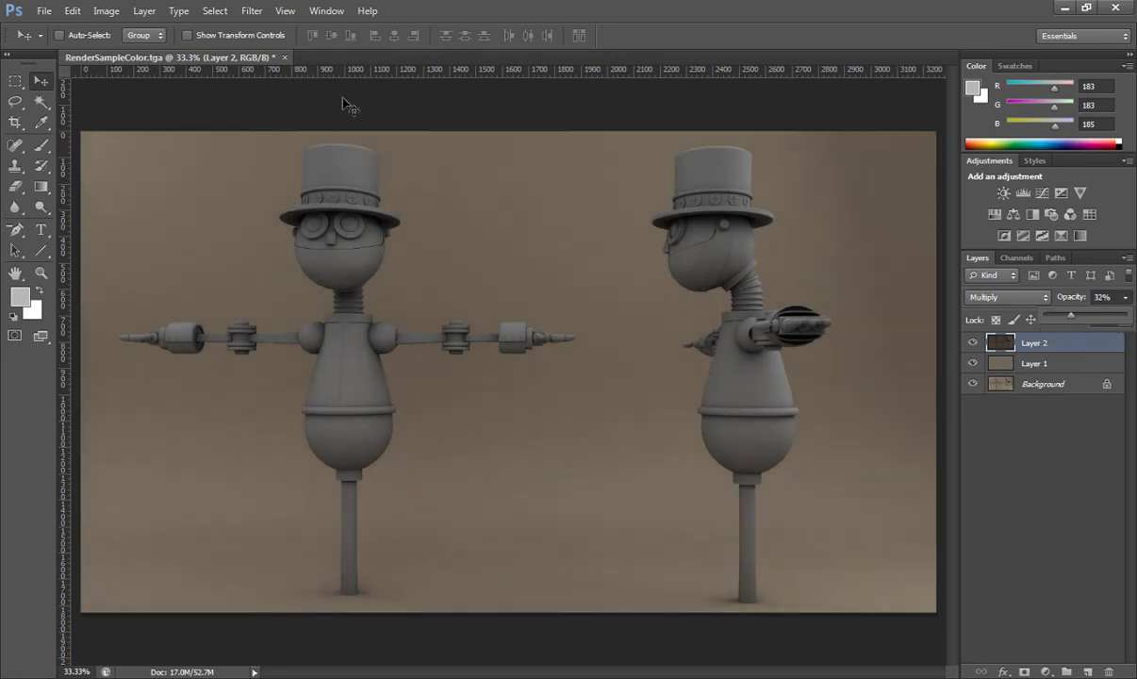
Step: Undock the RenderSampleColor.tga document into its own floating window
left_click_drag(208, 56, 418, 81)
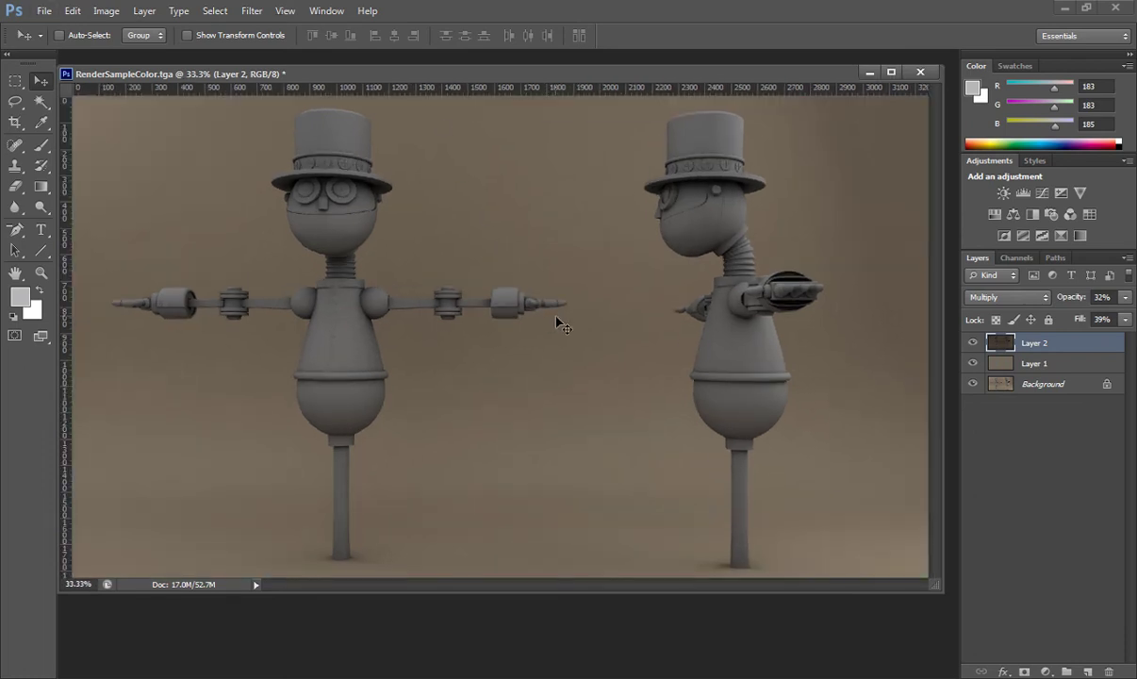
scroll(557, 317, "down", 1, "alt")
scroll(556, 318, "up", 1, "alt")
Step: Save the layered image as RenderPhotoshopped in Photoshop PSD format in the VrayRenderPasses folder, with Maximize Compatibility on
left_click(43, 11)
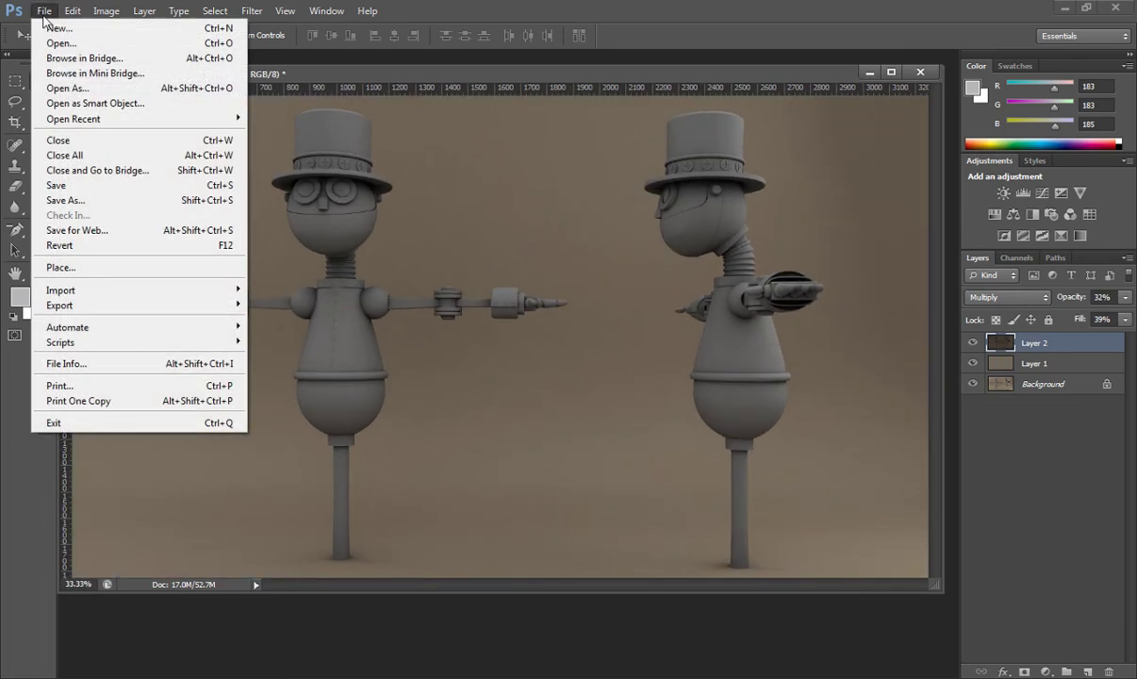
left_click(64, 200)
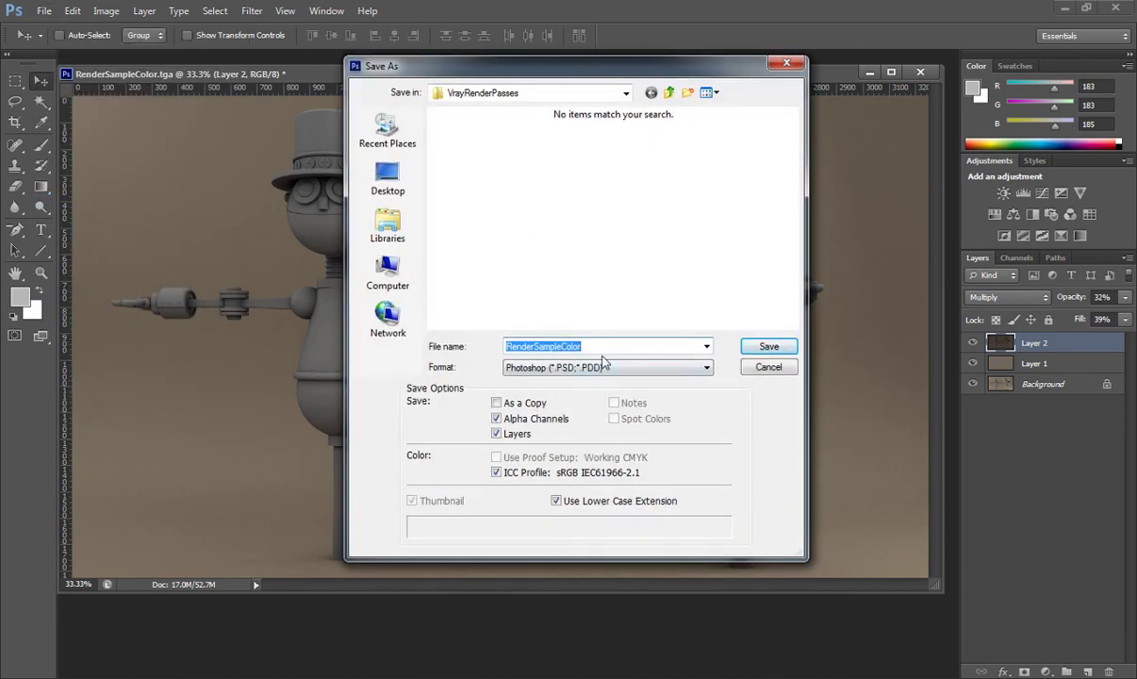
type("PR")
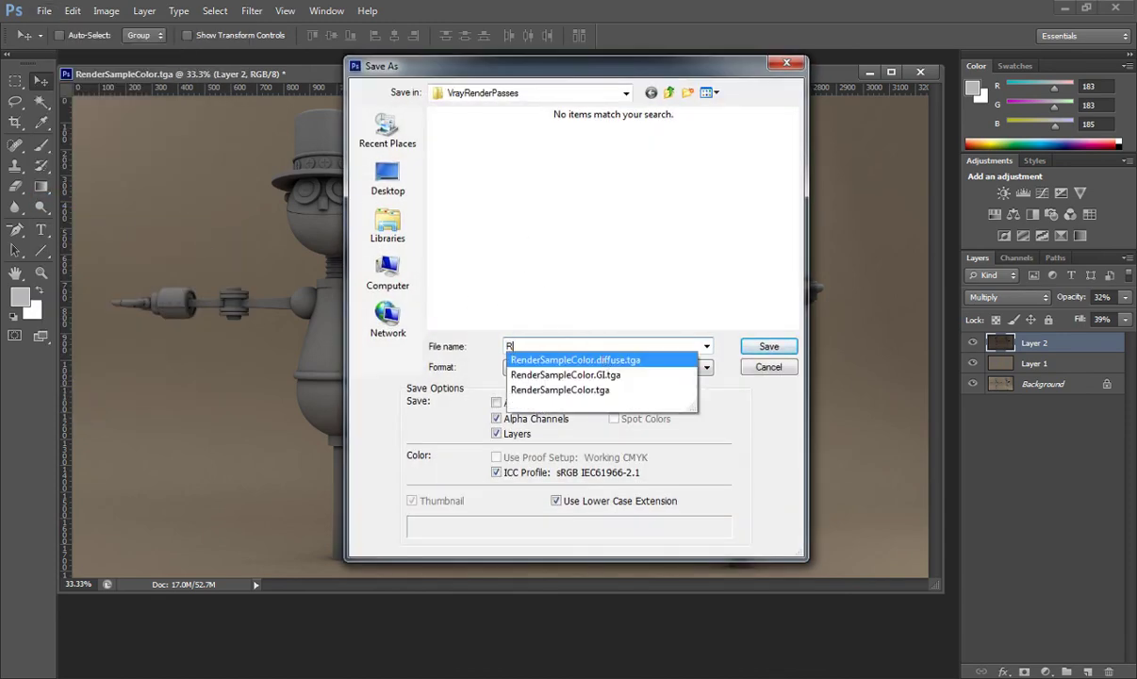
type("enderP")
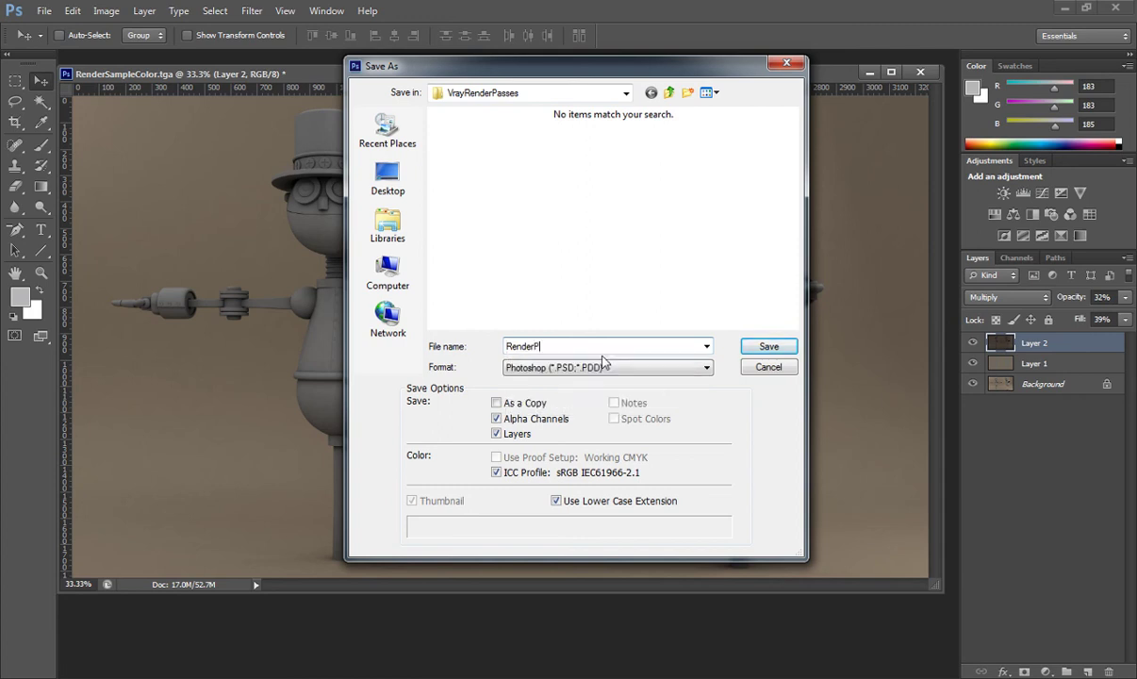
type("hotoshopped")
left_click(766, 346)
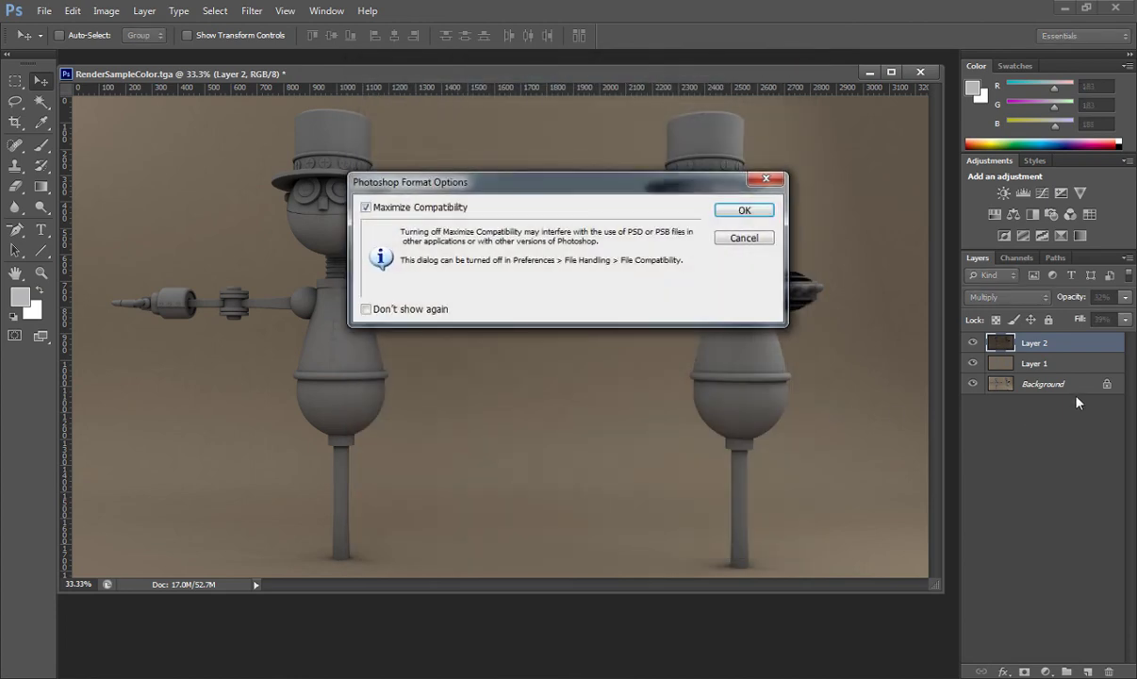
left_click(741, 210)
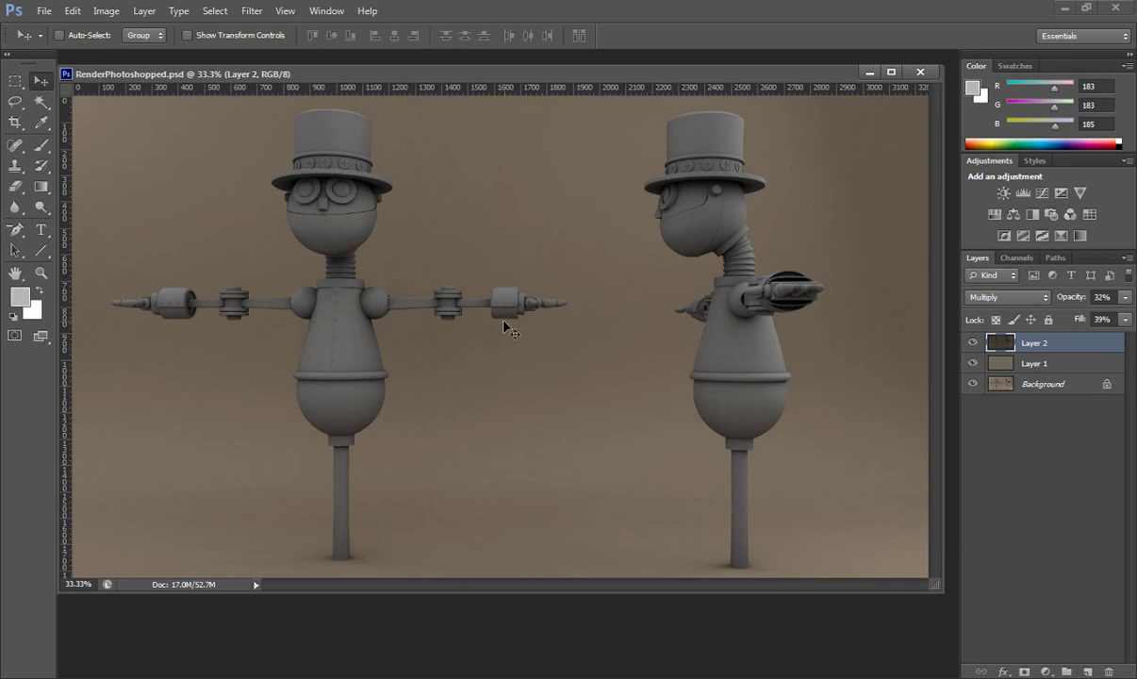
scroll(504, 324, "down", 1, "alt")
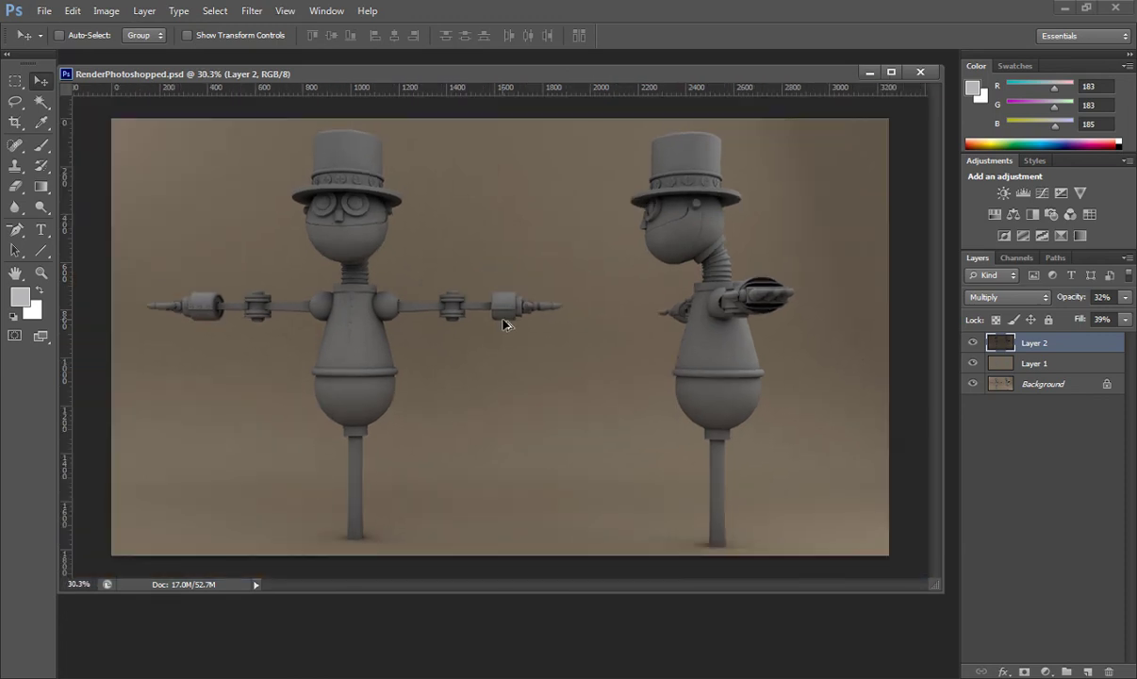